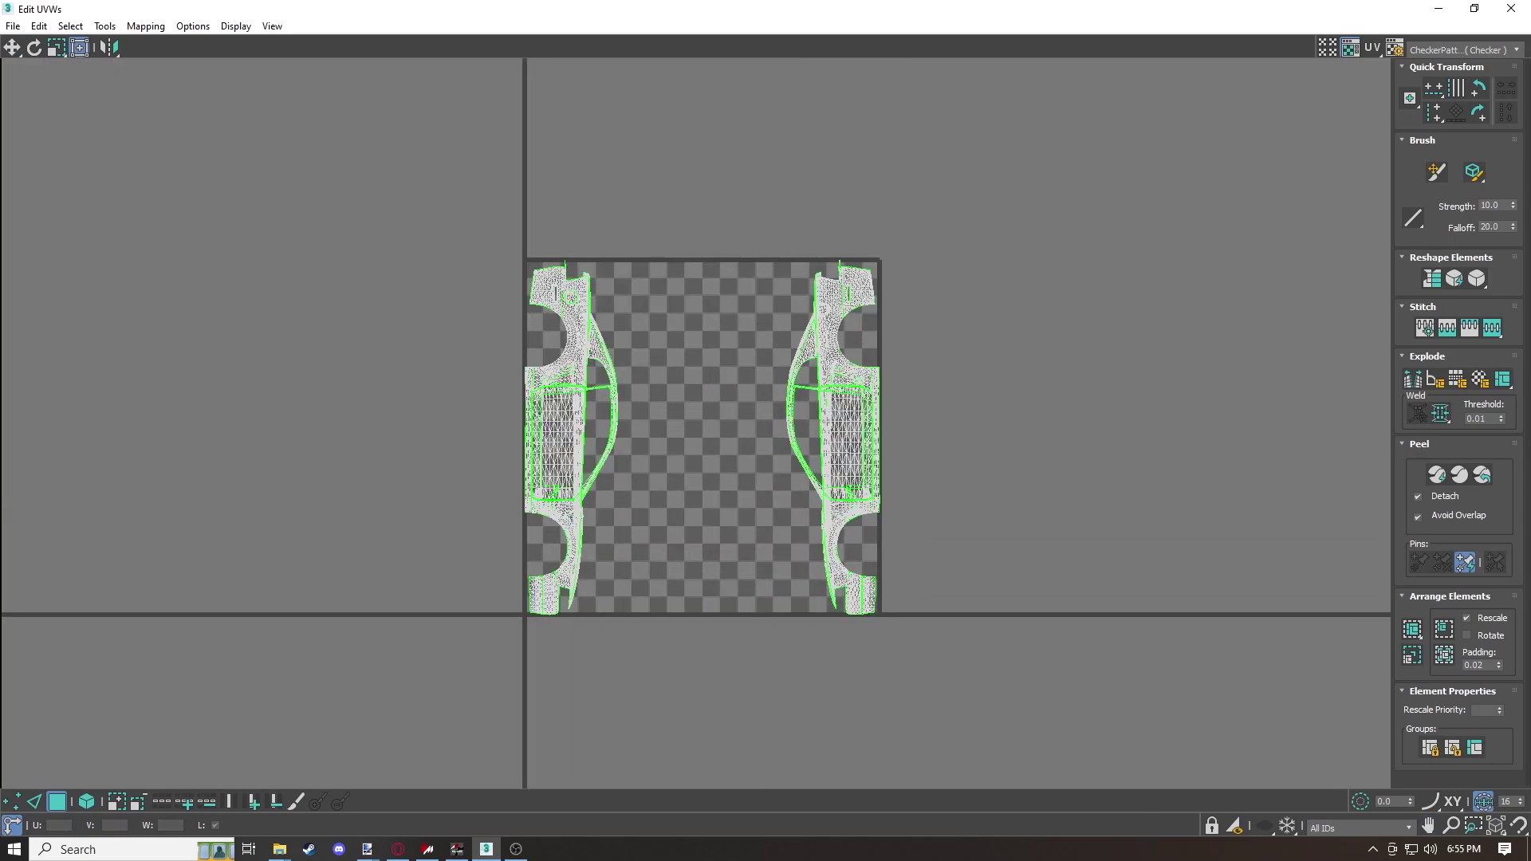
# Move both car-side UV shells horizontally out of the checker tile into empty space to its left, and close the UV editor
pyautogui.scroll(-3, 967, 636)
pyautogui.moveTo(1057, 701); pyautogui.dragTo(404, 242)
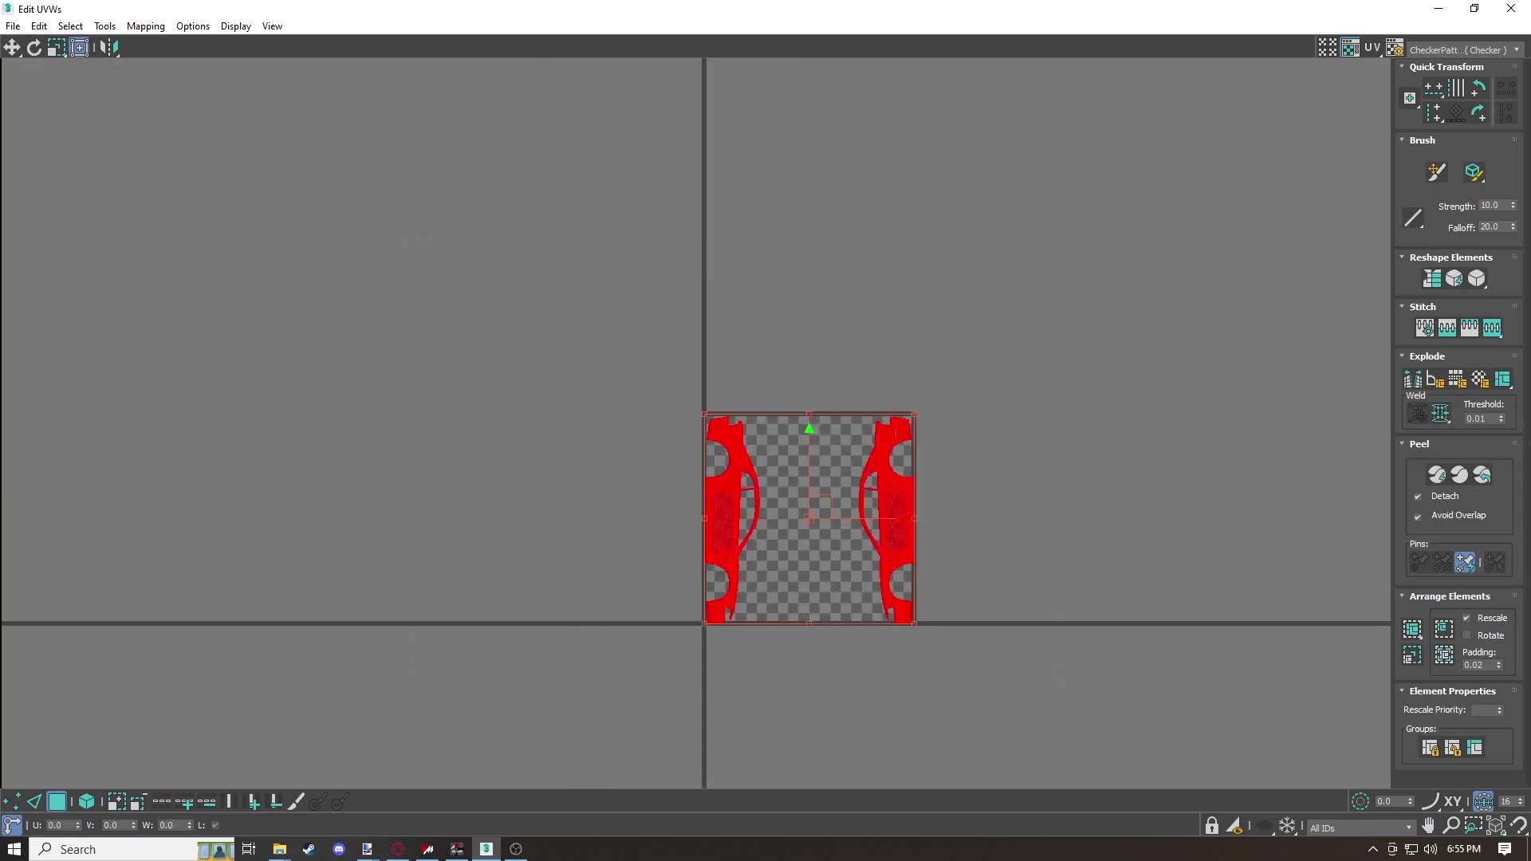
pyautogui.moveTo(892, 521); pyautogui.dragTo(329, 521)
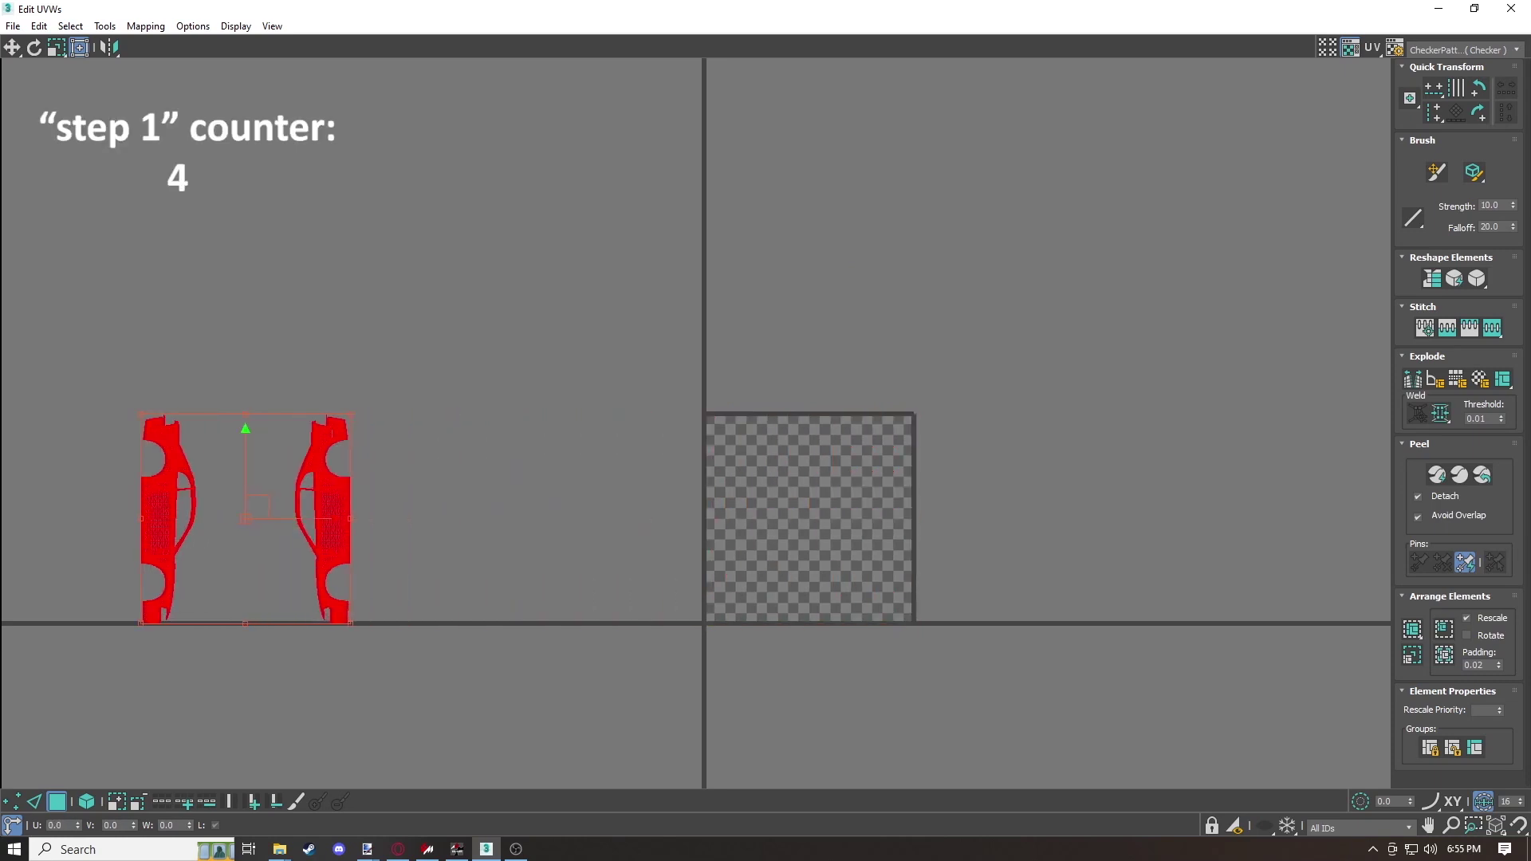
pyautogui.moveTo(1068, 687); pyautogui.dragTo(604, 271)
pyautogui.moveTo(1105, 701); pyautogui.dragTo(1093, 666)
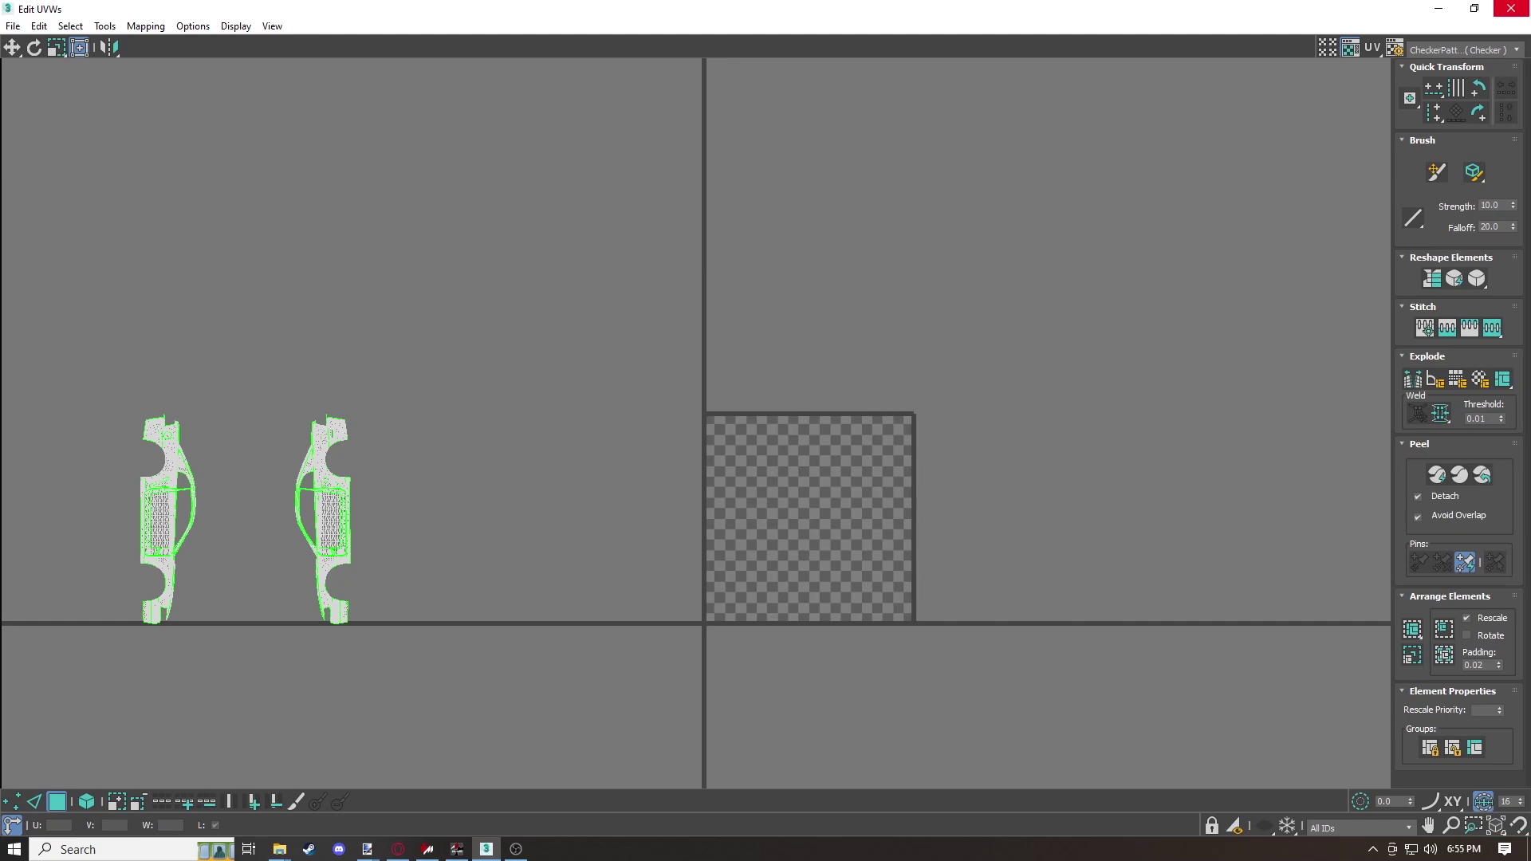
pyautogui.click(1511, 8)
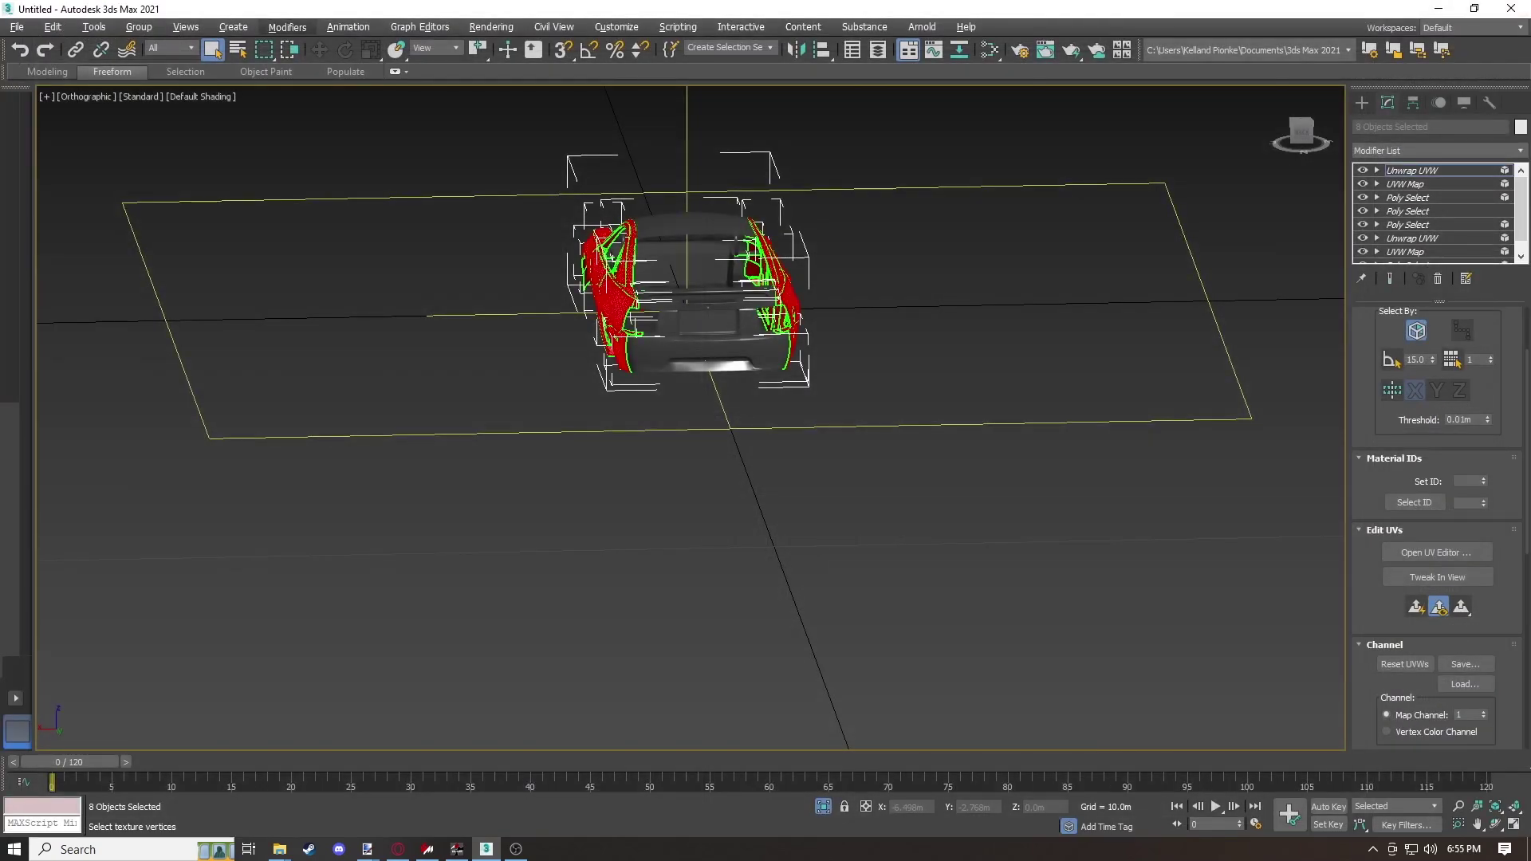
# Add a Poly Select modifier to the car body parts and activate Element selection
pyautogui.click(287, 27)
pyautogui.moveTo(320, 53)
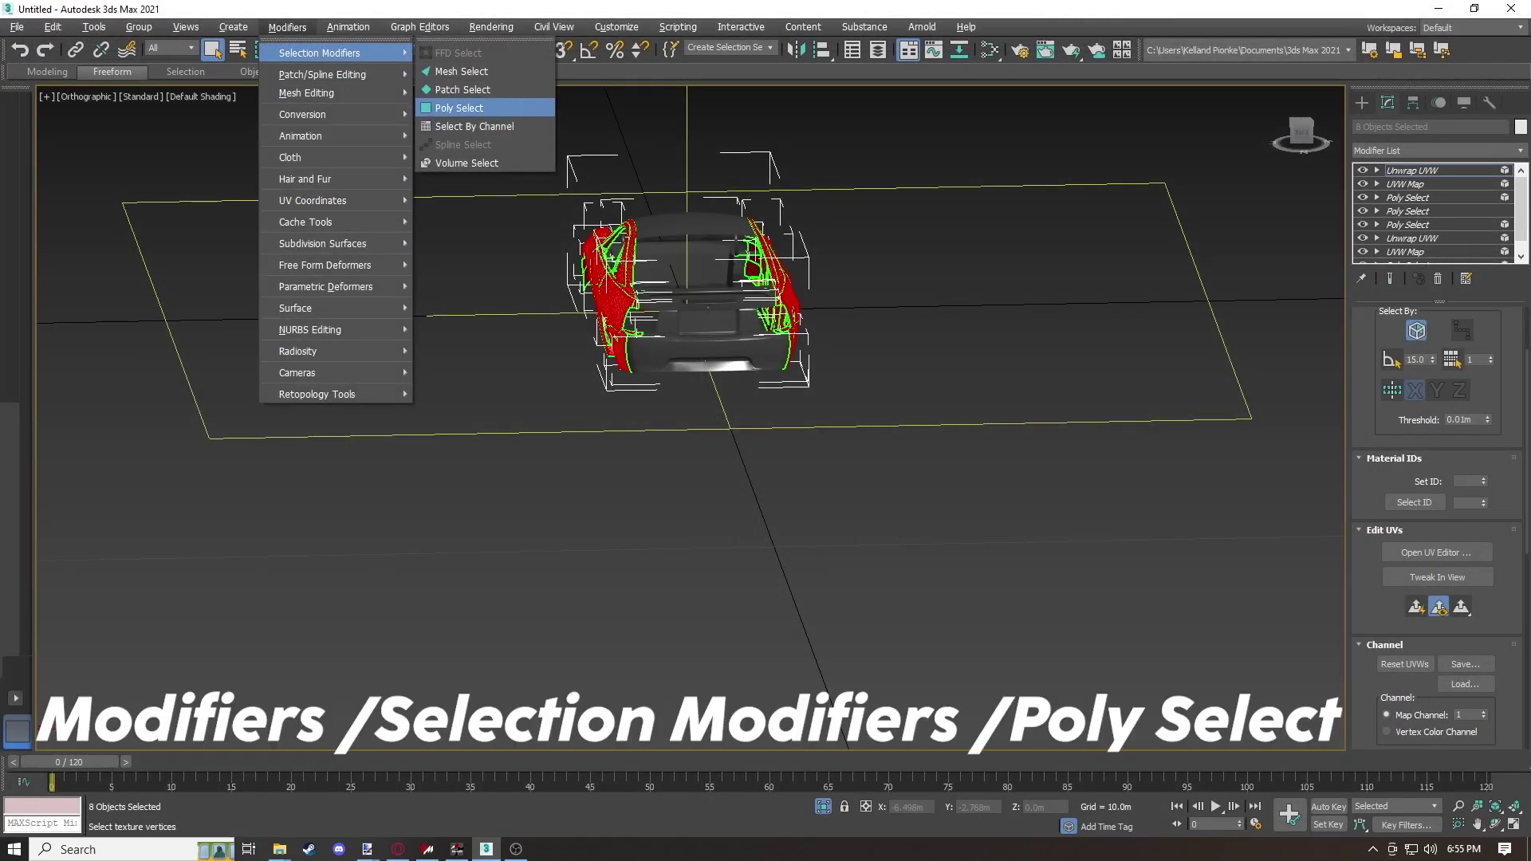
pyautogui.click(460, 108)
pyautogui.moveTo(1302, 134); pyautogui.dragTo(1413, 146)
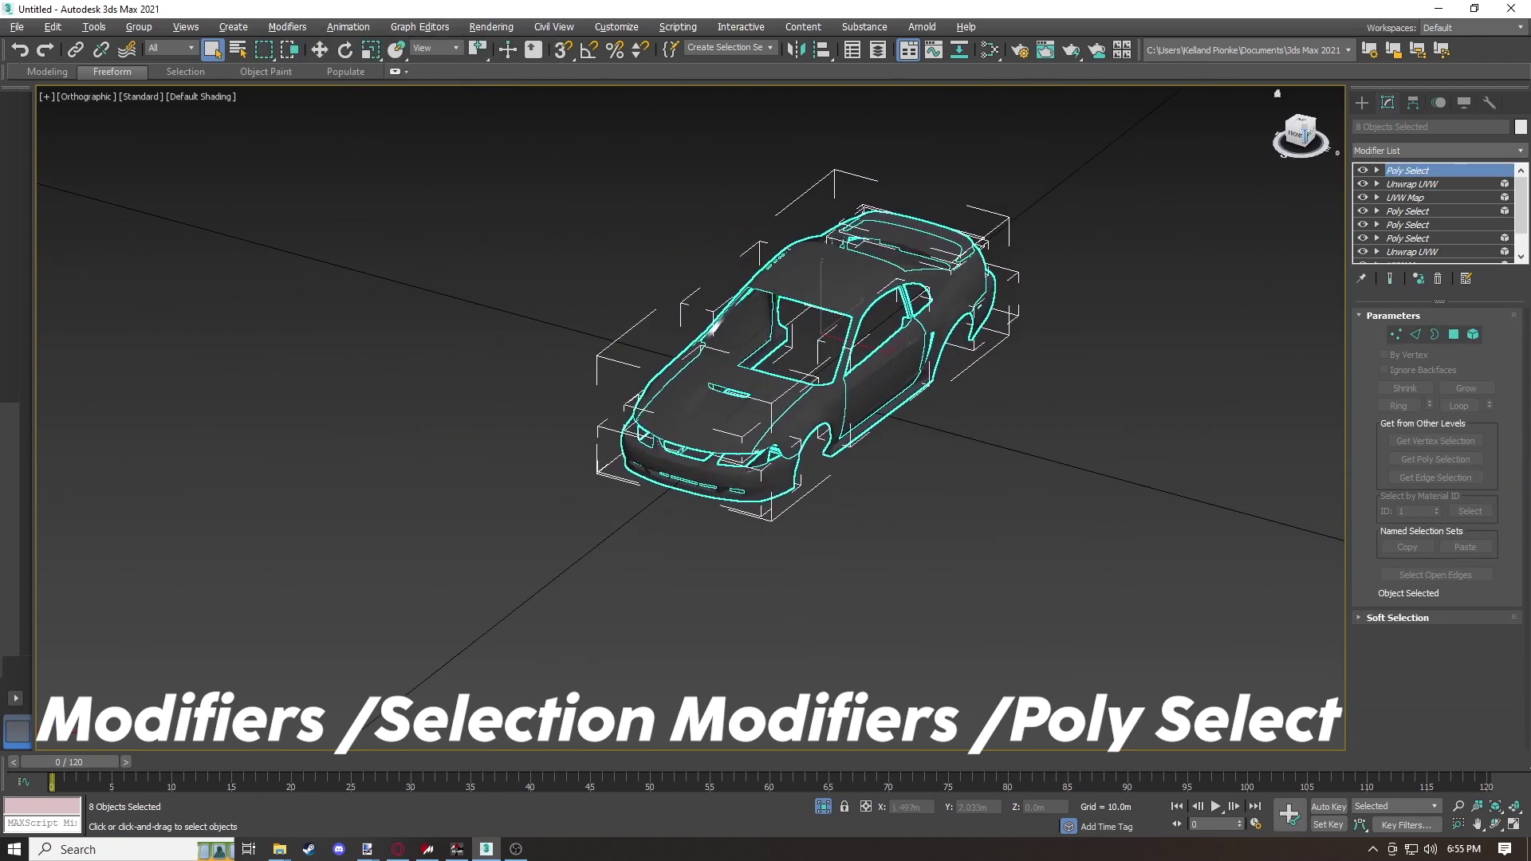
pyautogui.click(1473, 335)
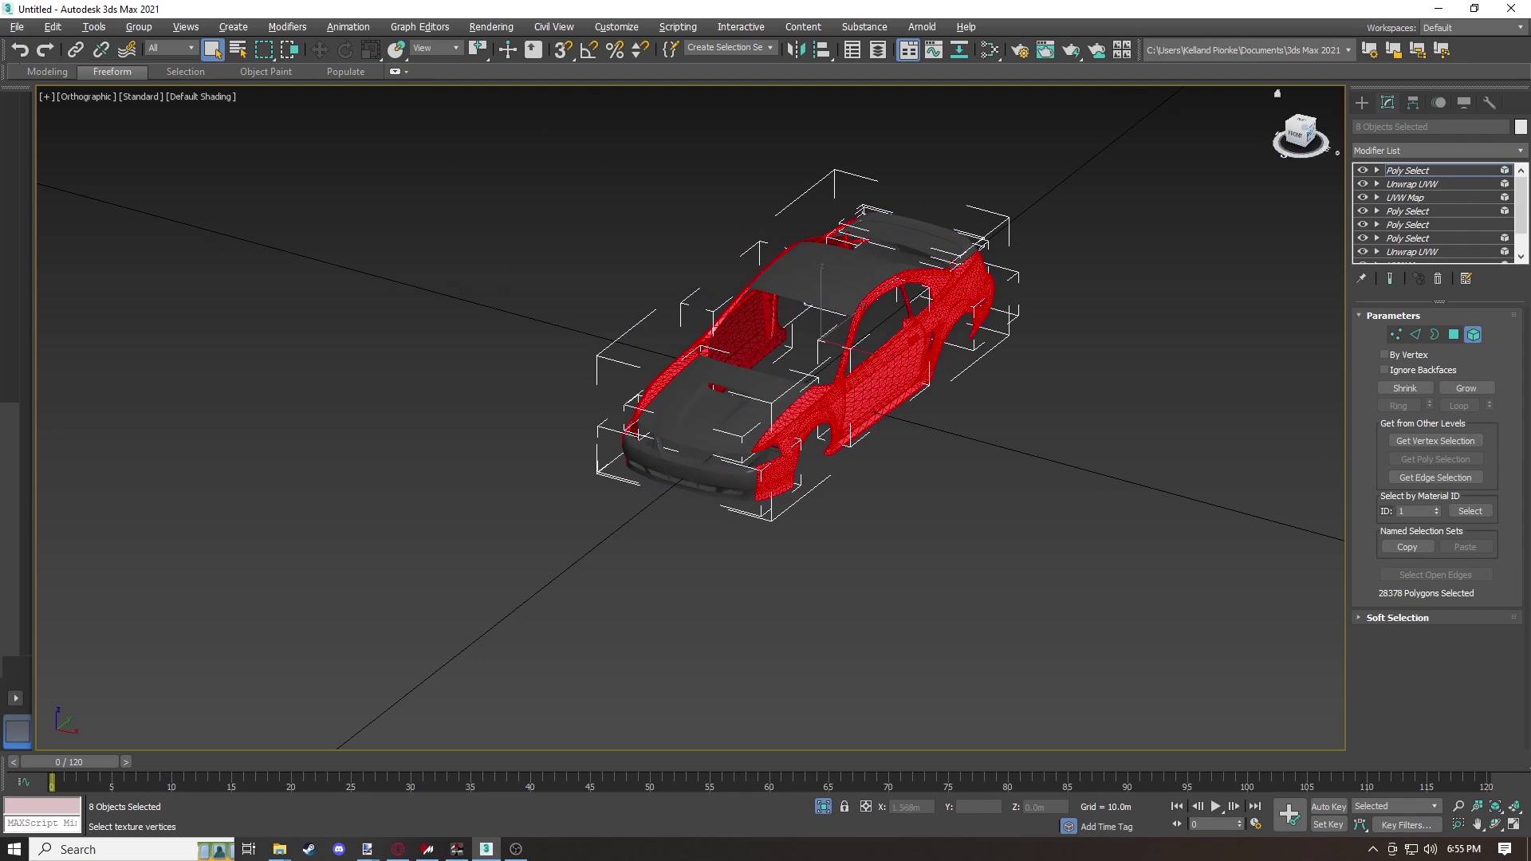
# From the front view, select the central body elements between the car sides, including hood, roof, trunk and bumpers
pyautogui.click(1295, 134)
pyautogui.moveTo(869, 291); pyautogui.dragTo(766, 430, button='middle')
pyautogui.scroll(5, 766, 430)
pyautogui.scroll(3, 1171, 167)
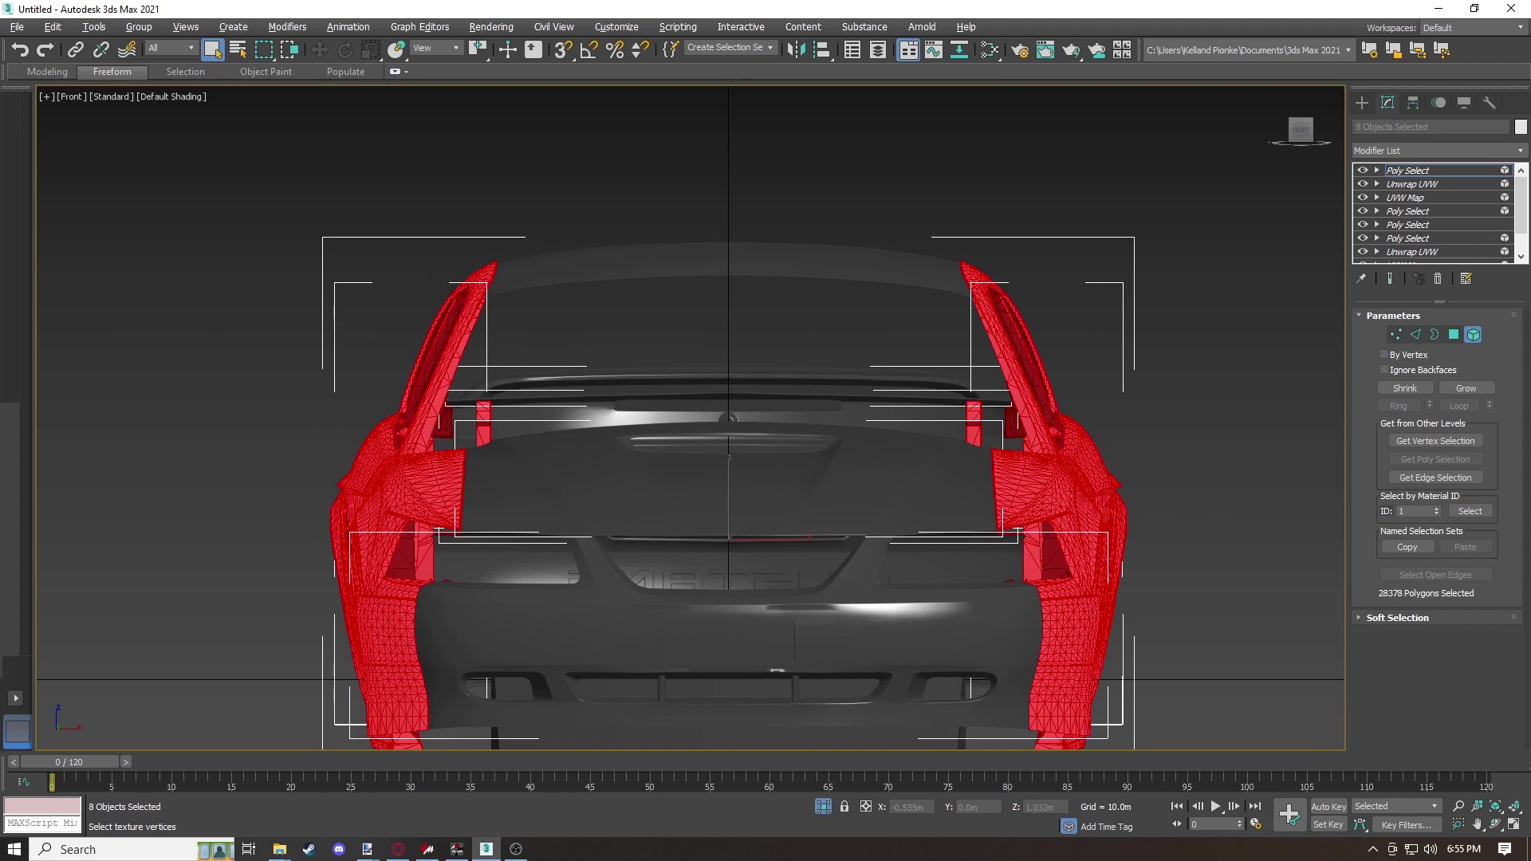
pyautogui.moveTo(503, 247); pyautogui.dragTo(932, 673)
pyautogui.moveTo(957, 747); pyautogui.dragTo(958, 748)
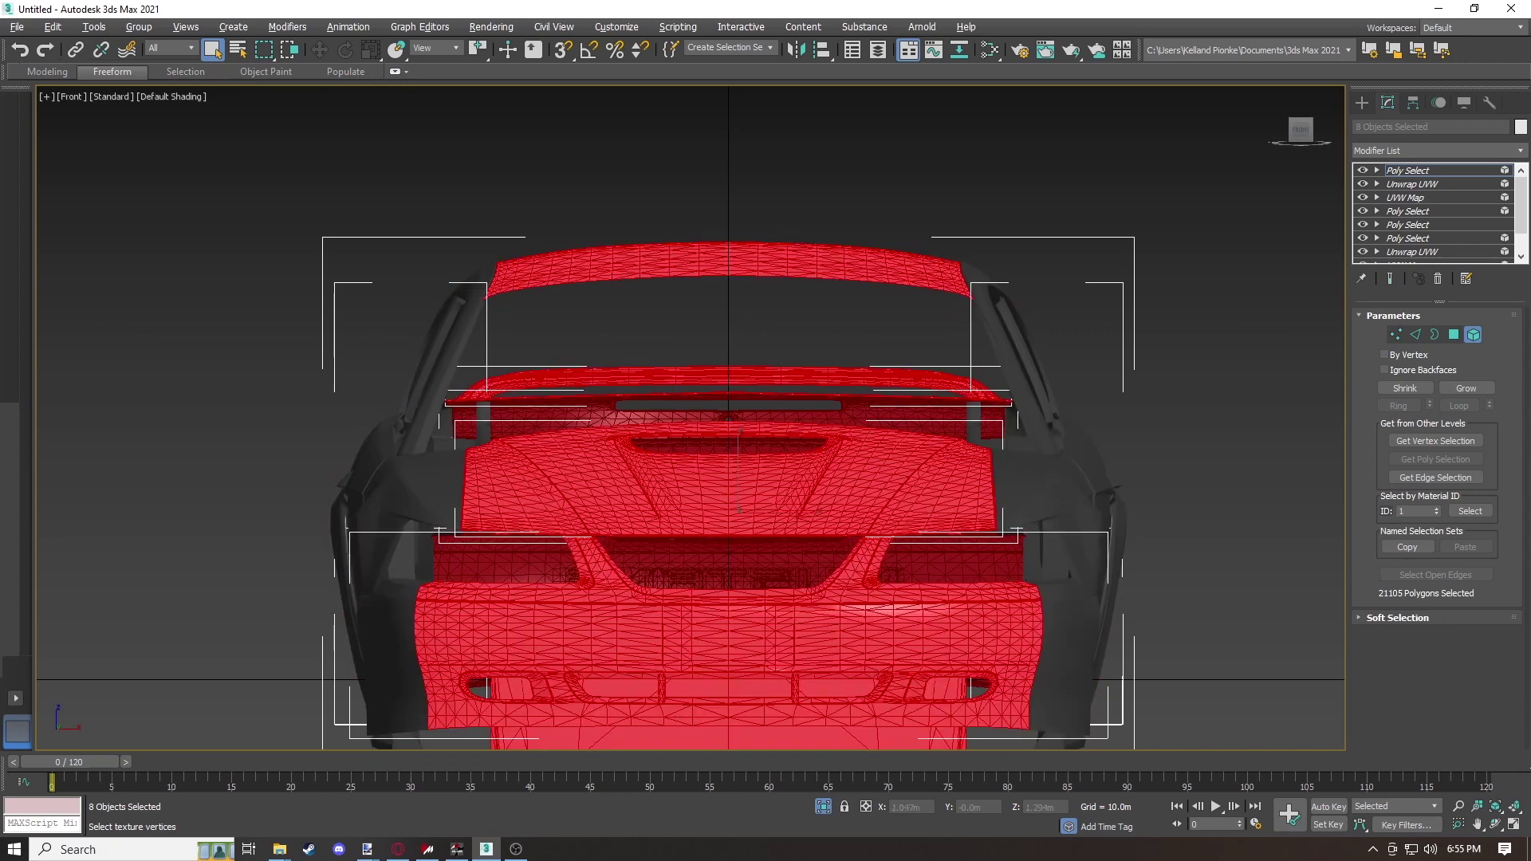
# Remove the bumpers and rear panel from the element selection, keeping the hood, roof and trunk lid selected
pyautogui.moveTo(1301, 130); pyautogui.dragTo(1184, 171)
pyautogui.scroll(-5, 1184, 171)
pyautogui.scroll(4, 815, 463)
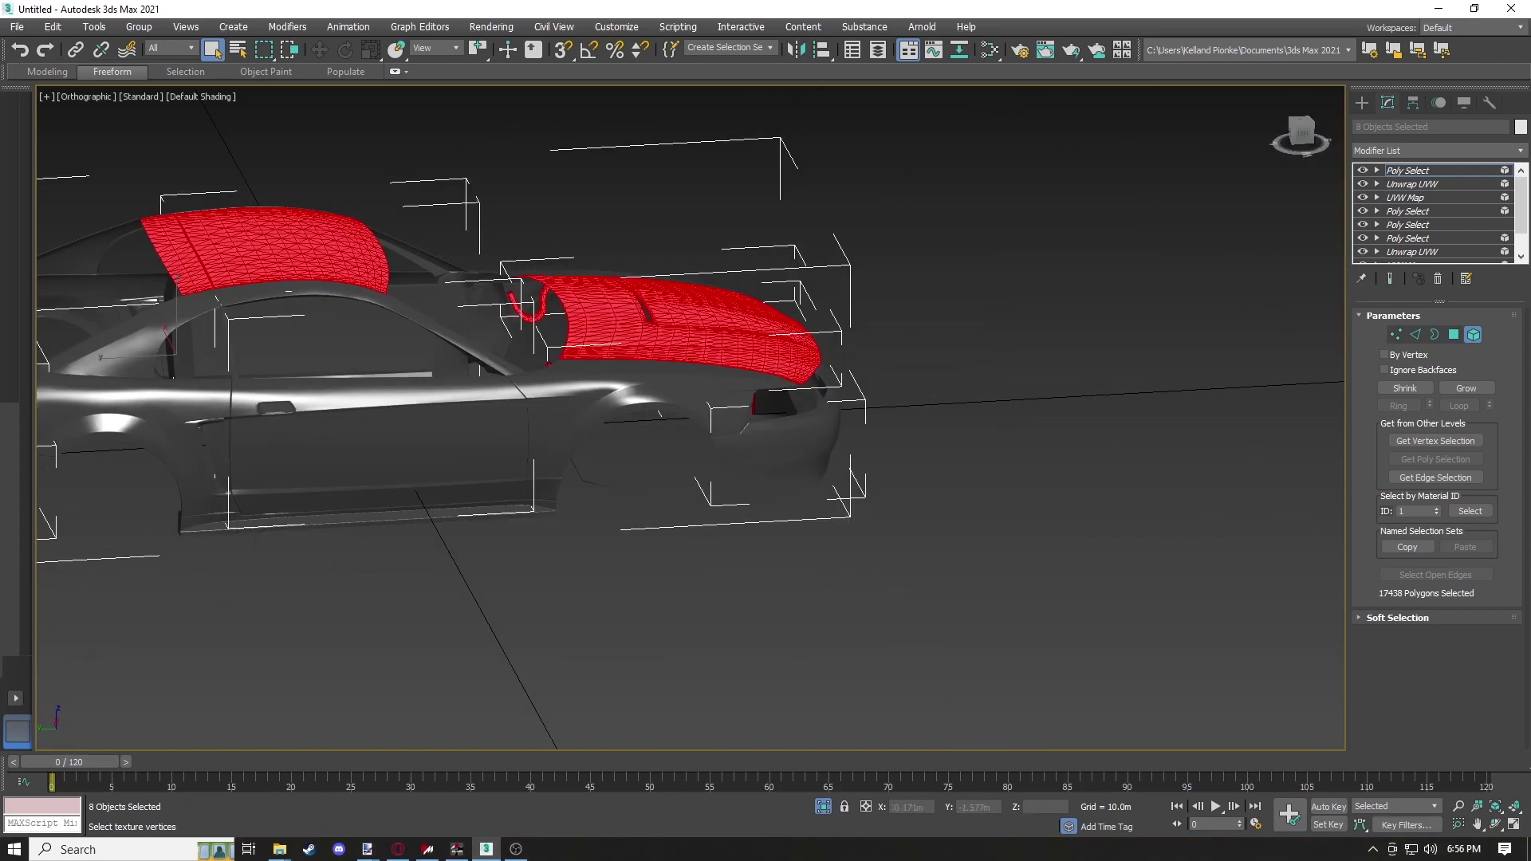
pyautogui.moveTo(688, 429); pyautogui.dragTo(1277, 430, button='middle')
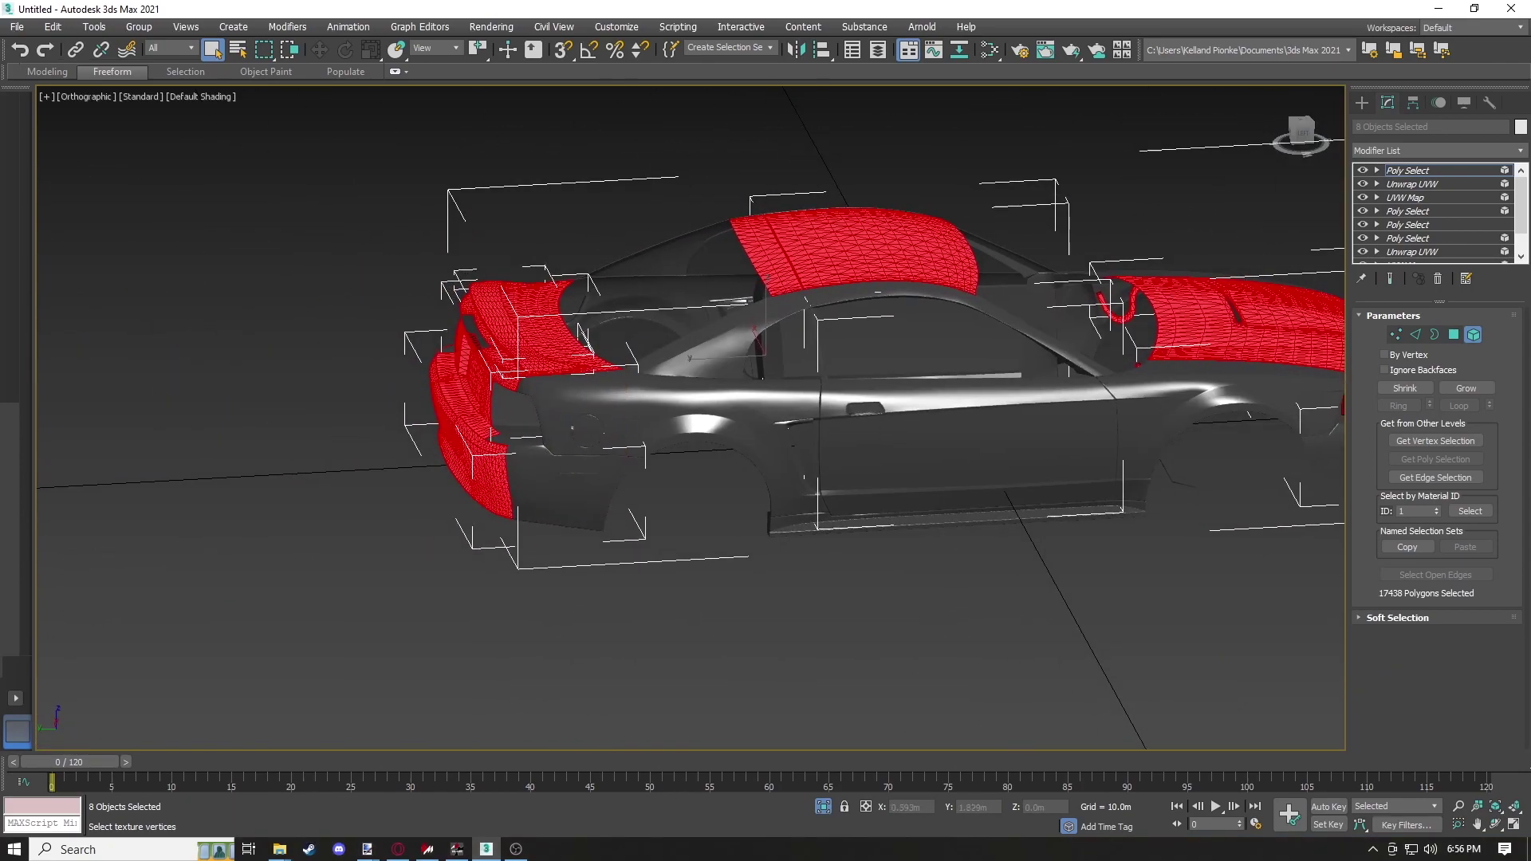
pyautogui.moveTo(1302, 133); pyautogui.dragTo(1365, 158)
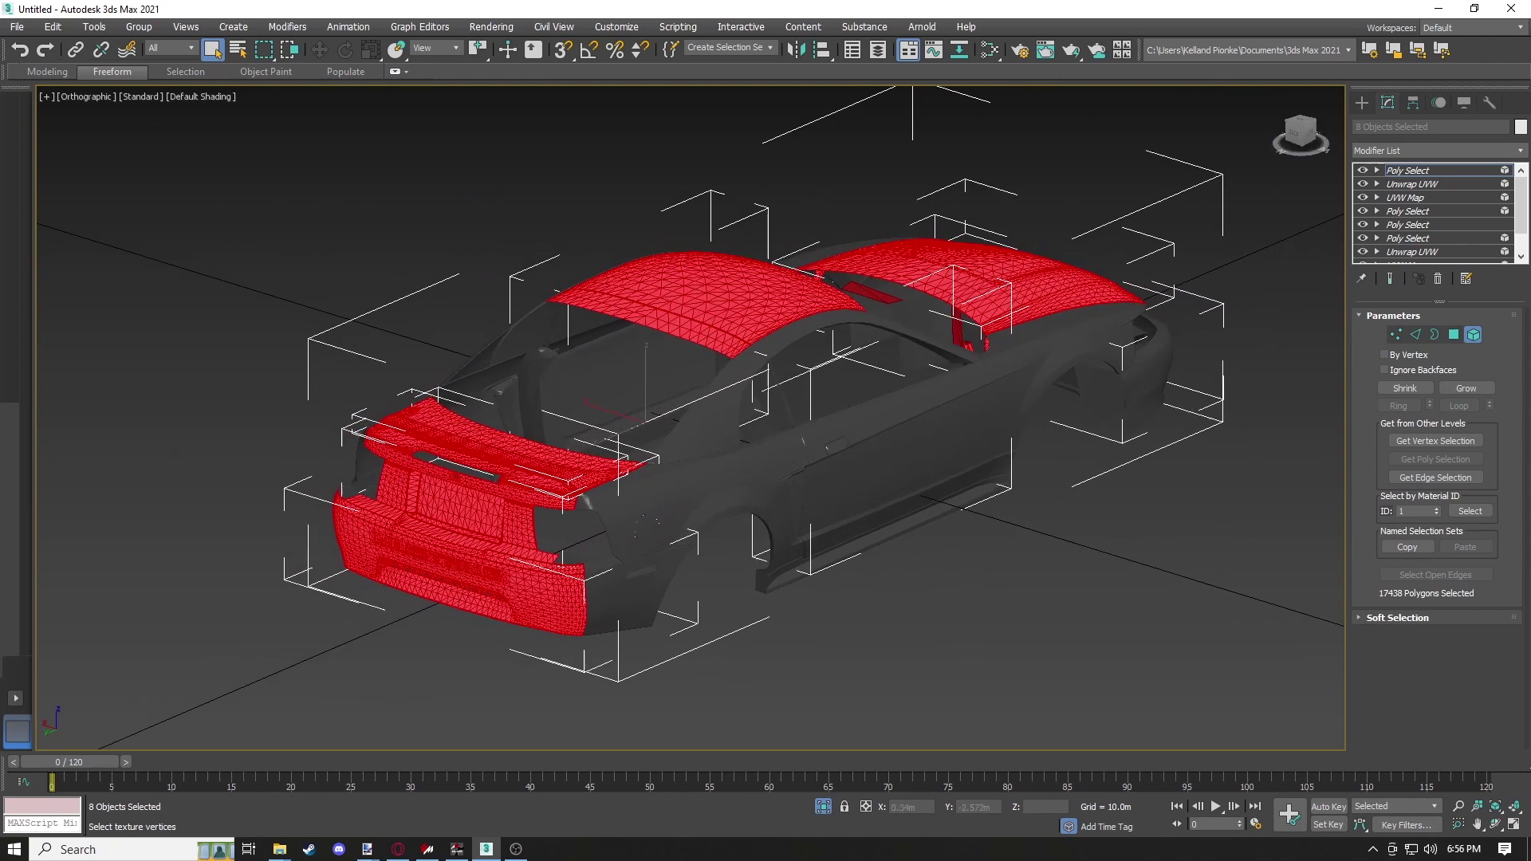
pyautogui.keyDown('alt'); pyautogui.moveTo(624, 682); pyautogui.dragTo(624, 682); pyautogui.keyUp('alt')
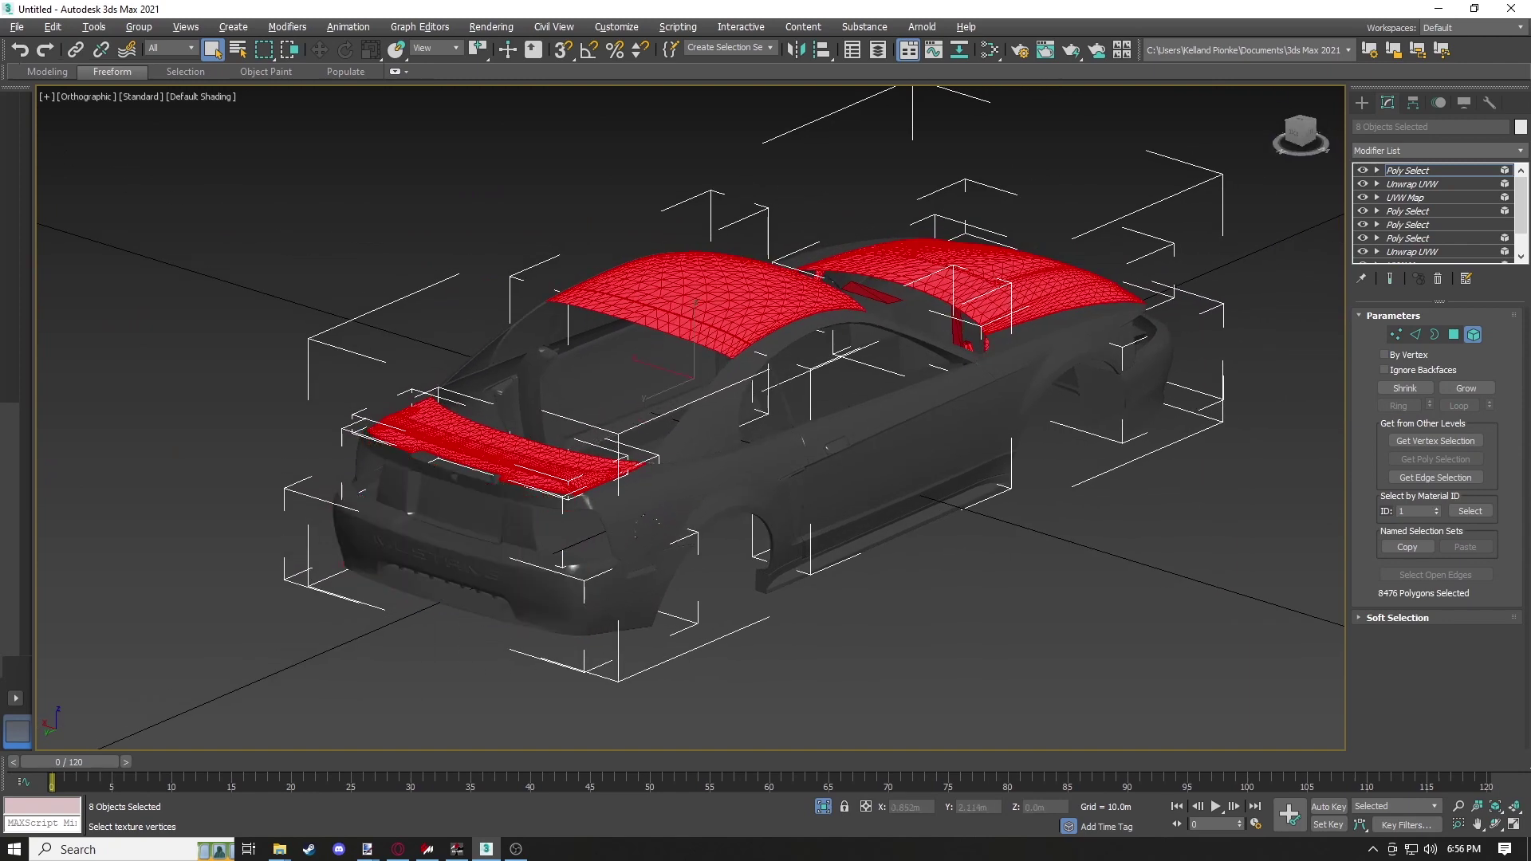
pyautogui.scroll(3, 536, 550)
pyautogui.scroll(-6, 602, 550)
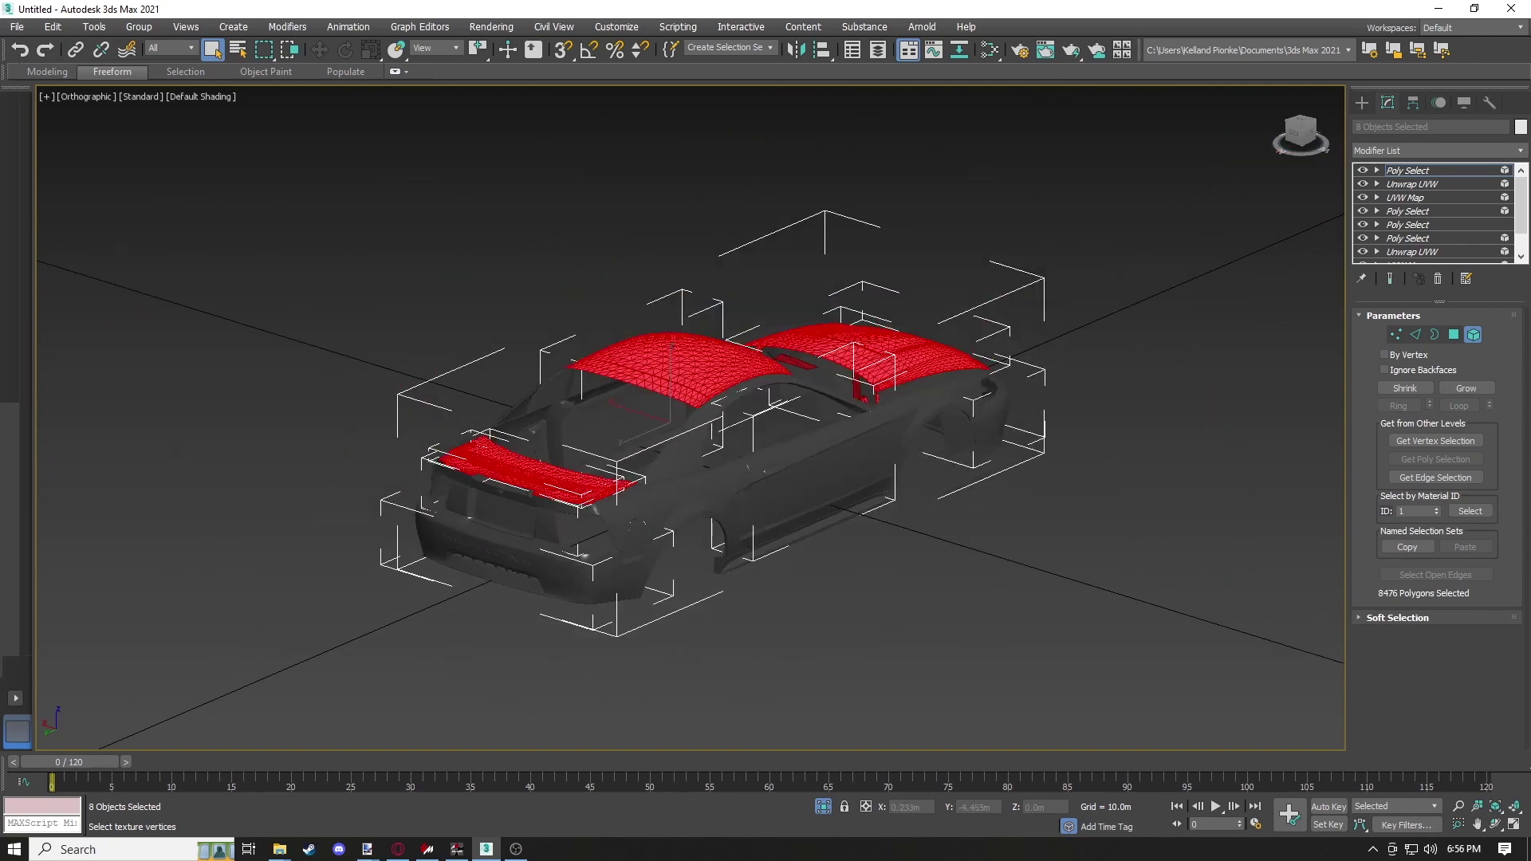
# Deselect the small stray element and inspect the body from the front and underside for other unwanted selected pieces
pyautogui.moveTo(1302, 134); pyautogui.dragTo(1246, 147)
pyautogui.moveTo(875, 700)
pyautogui.keyDown('alt'); pyautogui.mouseDown(button='middle')
pyautogui.moveTo(829, 697)
pyautogui.moveTo(845, 690)
pyautogui.mouseUp(button='middle'); pyautogui.keyUp('alt')
pyautogui.moveTo(985, 740); pyautogui.dragTo(797, 678, button='middle')
pyautogui.scroll(7, 797, 678)
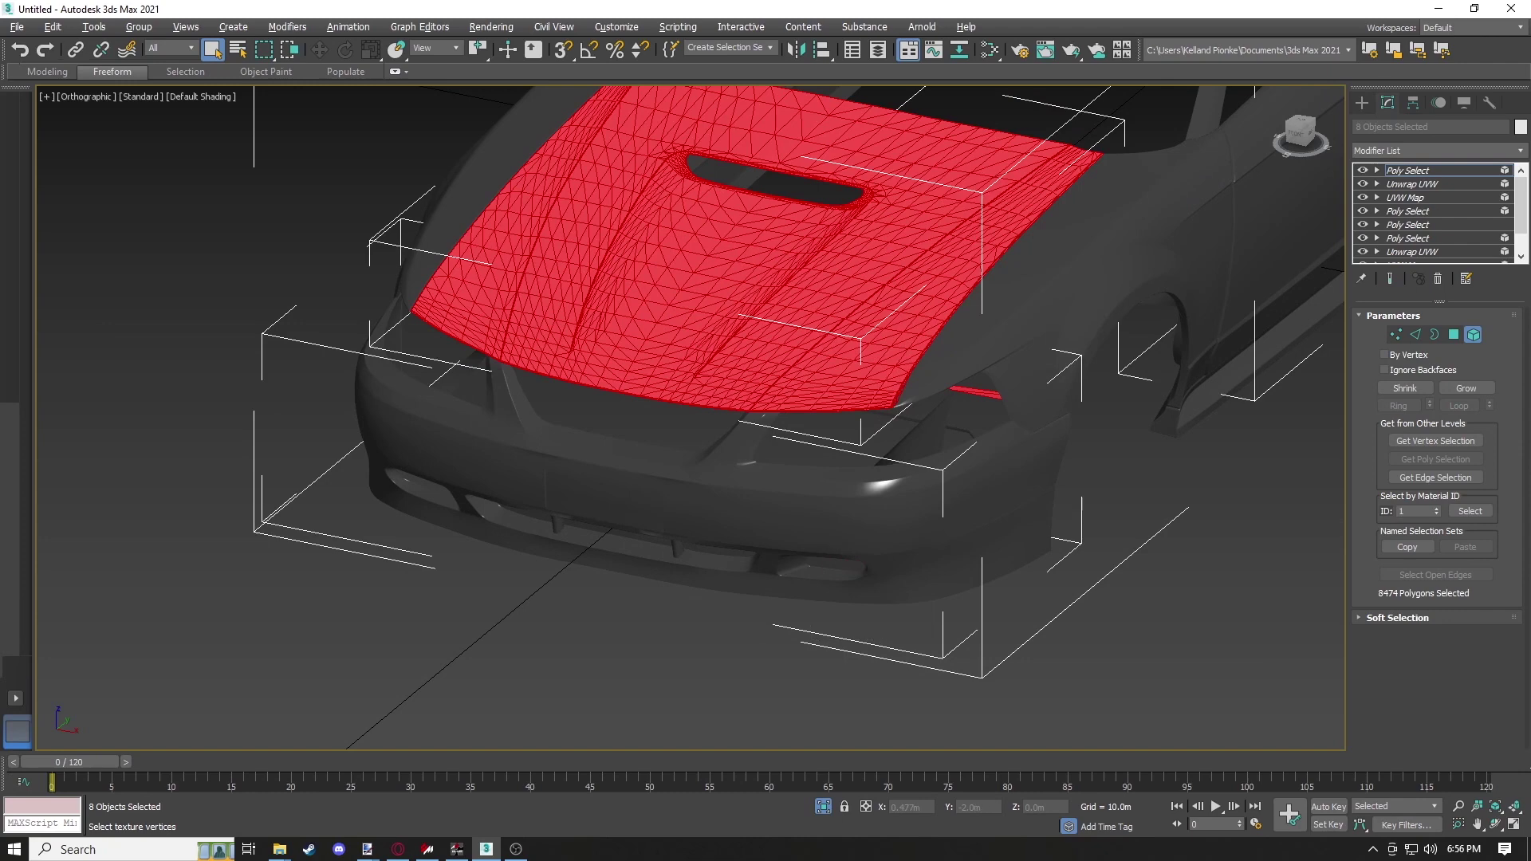
pyautogui.moveTo(1302, 132); pyautogui.dragTo(1247, 91)
pyautogui.scroll(-7, 981, 437)
pyautogui.scroll(7, 653, 242)
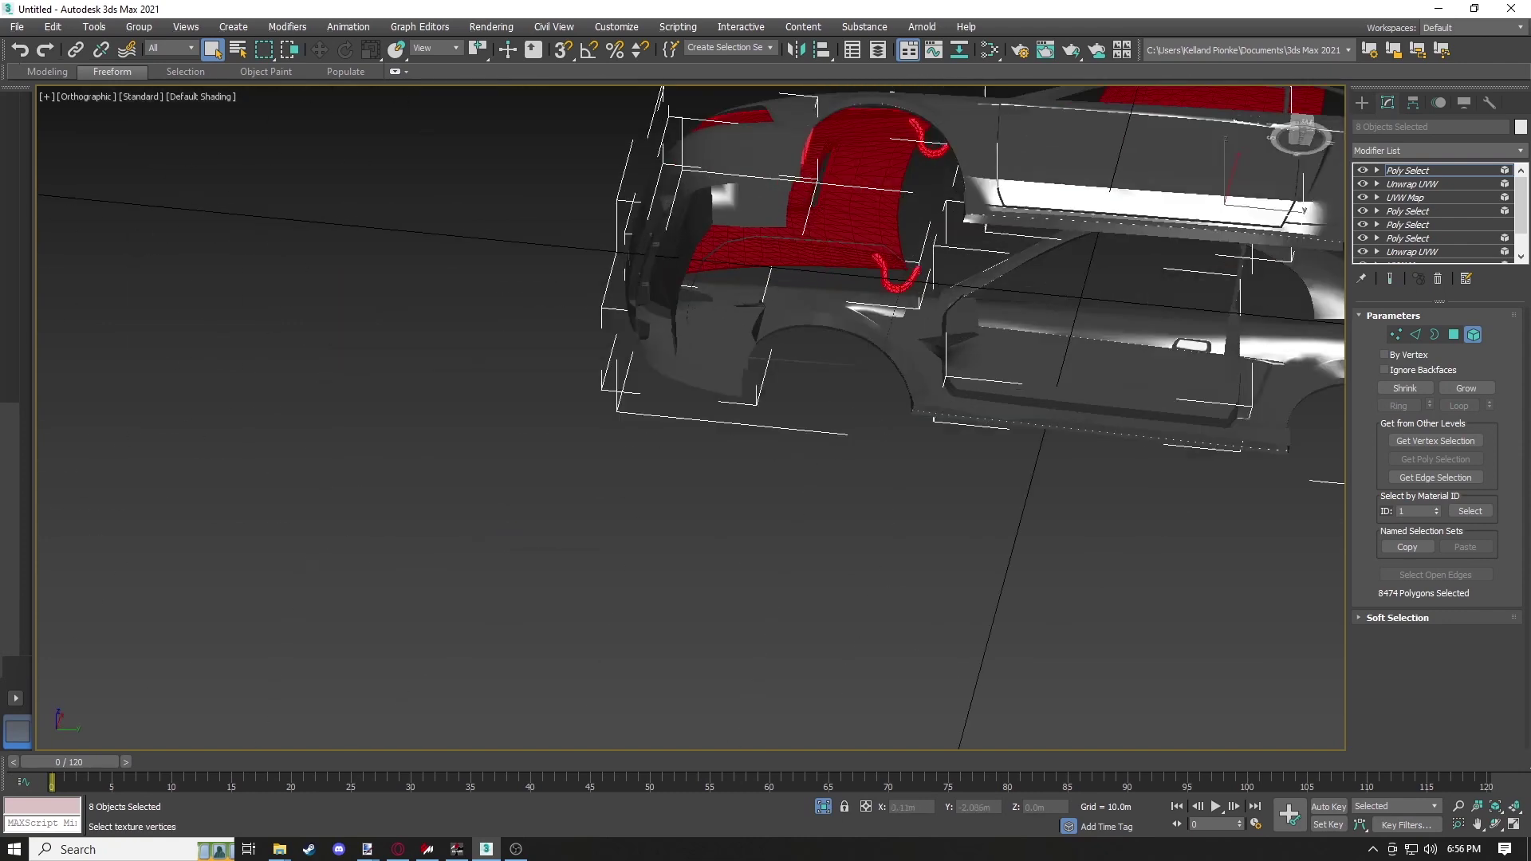
pyautogui.scroll(-4, 1092, 369)
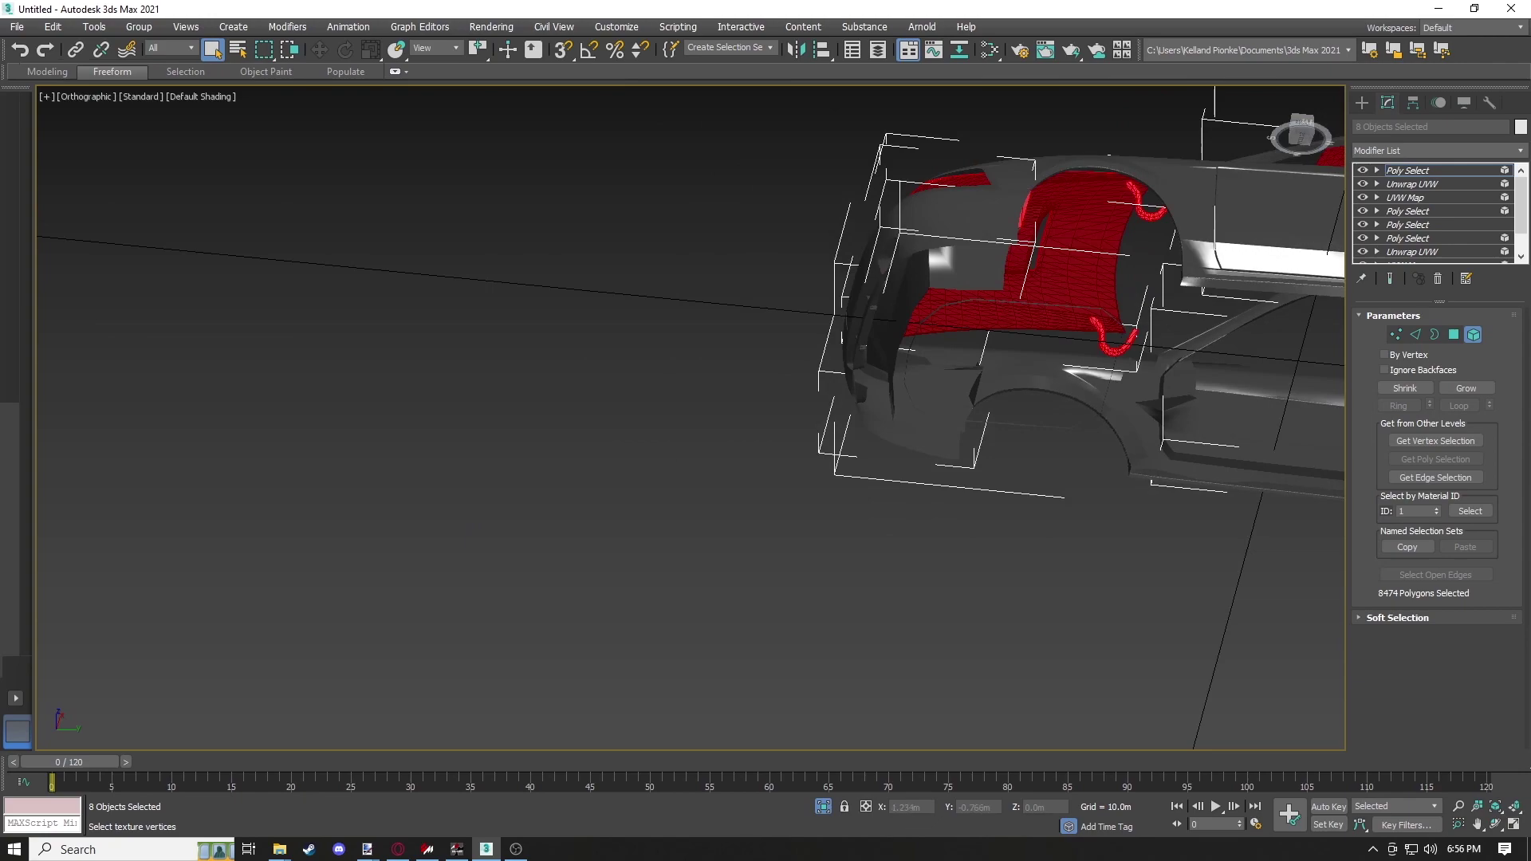
pyautogui.moveTo(1301, 132)
pyautogui.mouseDown()
pyautogui.moveTo(1229, 130)
pyautogui.moveTo(1222, 159)
pyautogui.mouseUp()
pyautogui.moveTo(1292, 743)
pyautogui.keyDown('alt'); pyautogui.mouseDown(button='middle')
pyautogui.moveTo(1307, 742)
pyautogui.moveTo(1292, 743)
pyautogui.mouseUp(button='middle'); pyautogui.keyUp('alt')
pyautogui.press('z')
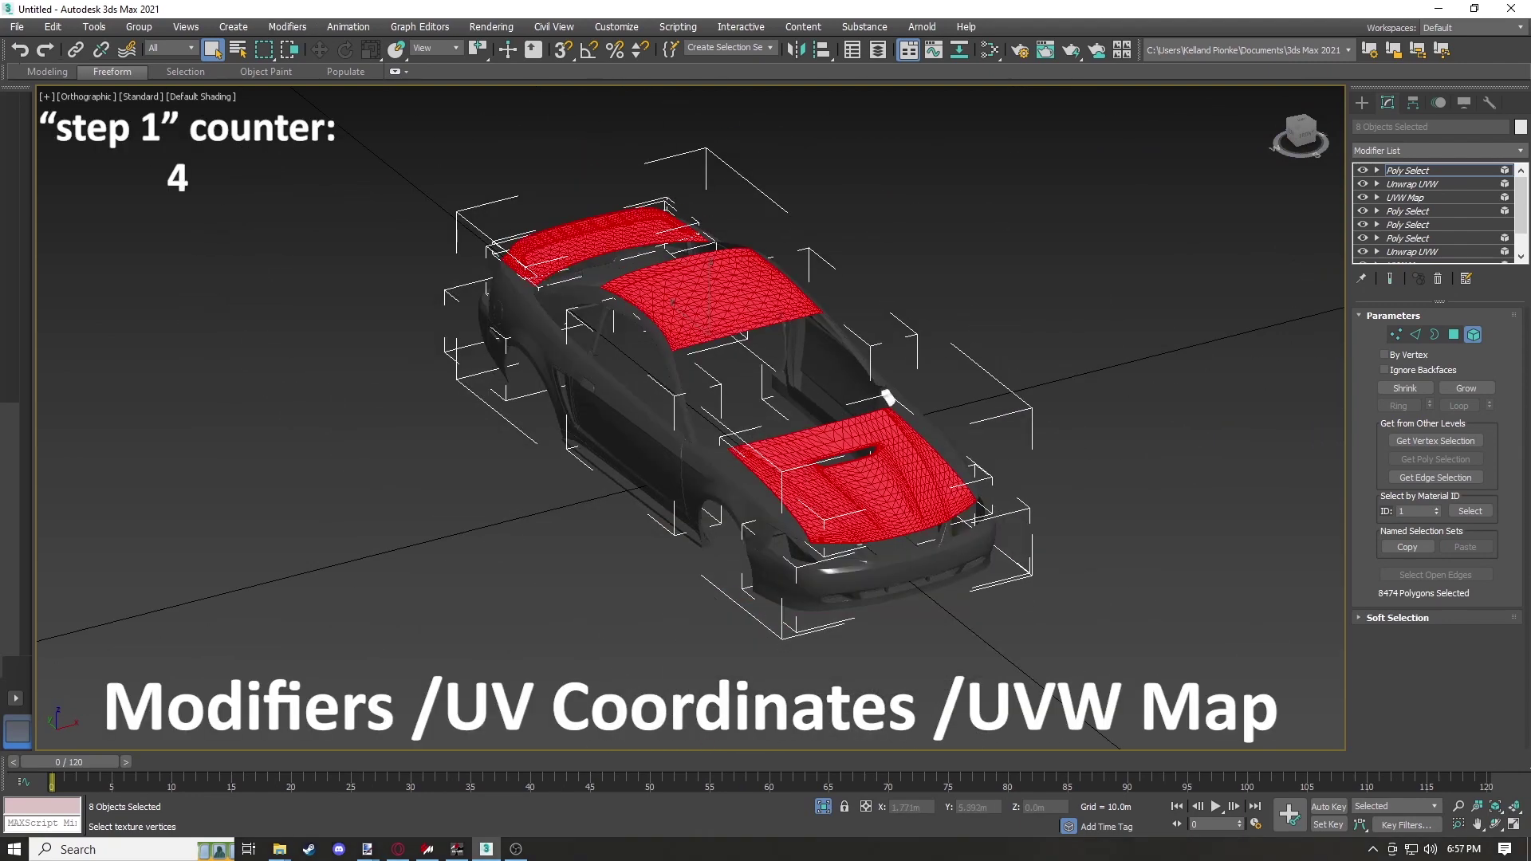
# Add a planar UVW Map modifier with Z alignment and Real-World Map Size enabled to the selected top panels
pyautogui.click(287, 26)
pyautogui.moveTo(335, 200)
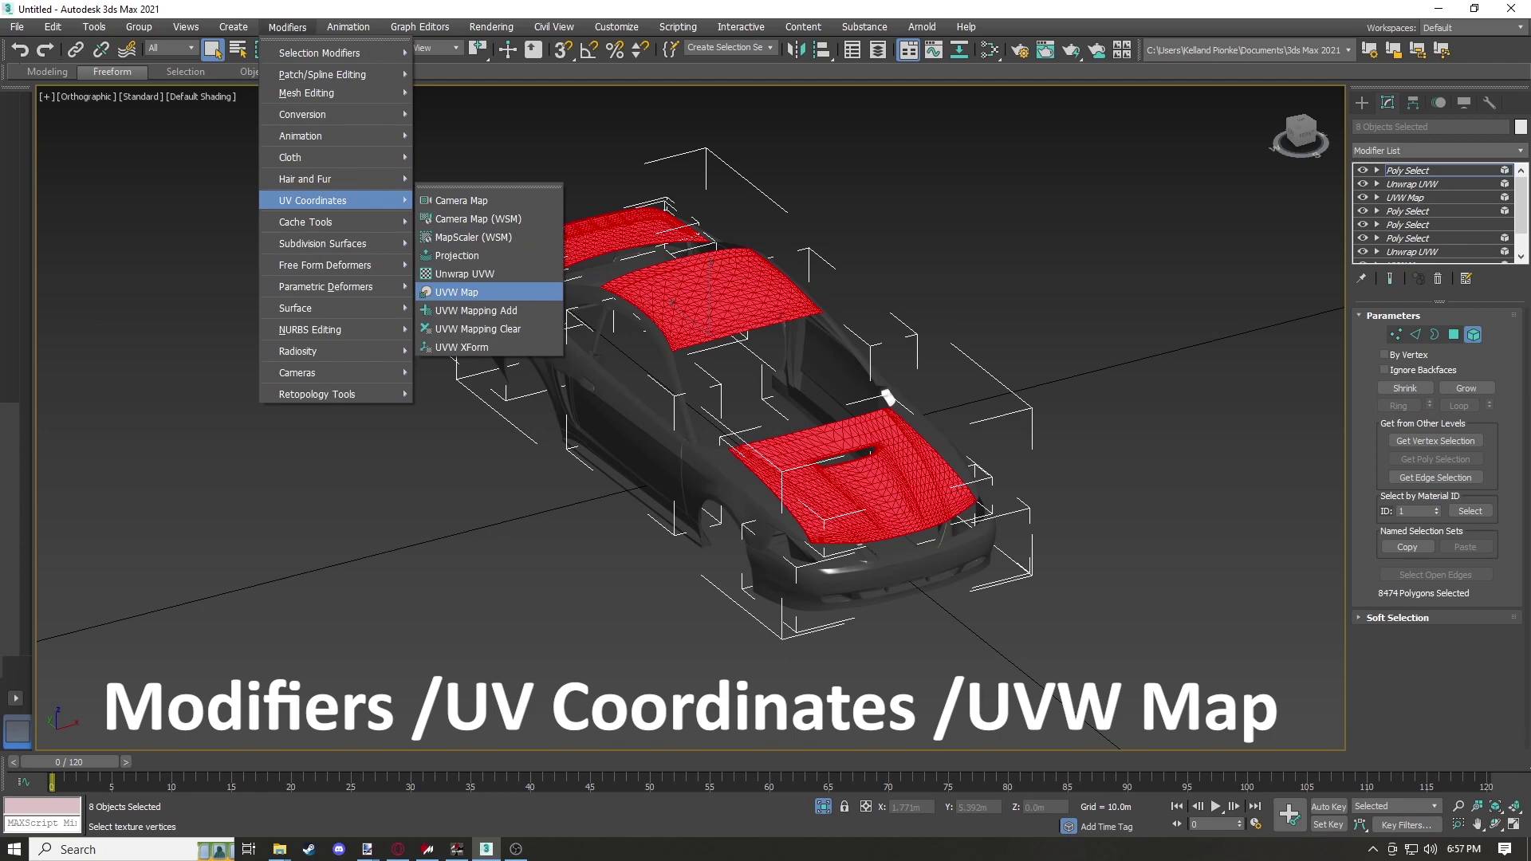
pyautogui.click(457, 292)
pyautogui.click(1388, 566)
pyautogui.moveTo(1075, 366); pyautogui.dragTo(1001, 412, button='middle')
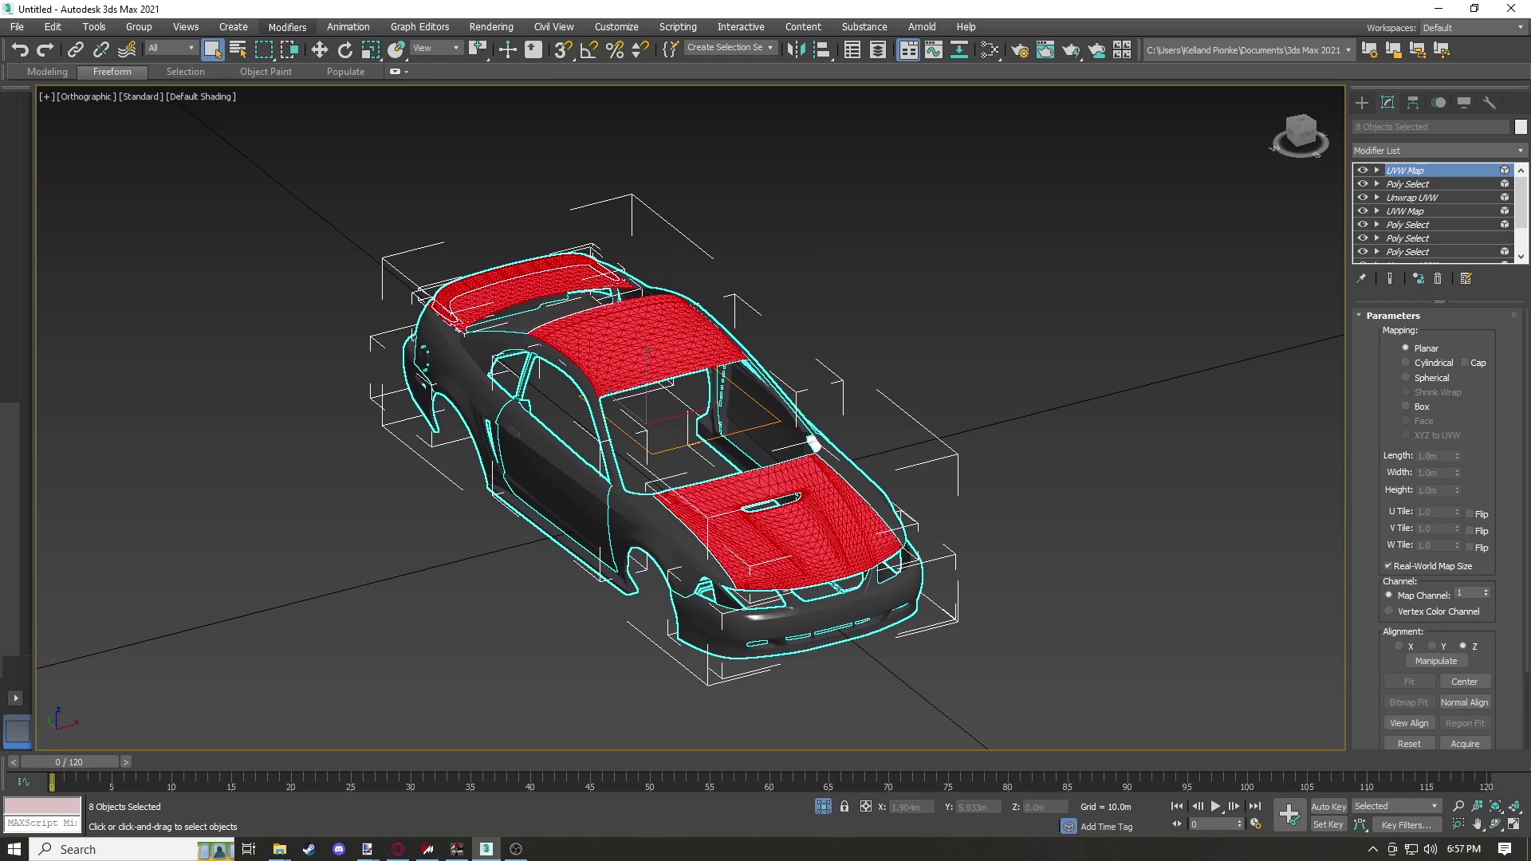
# Add an Unwrap UVW modifier to the selected top panels and open the UV editor
pyautogui.click(287, 27)
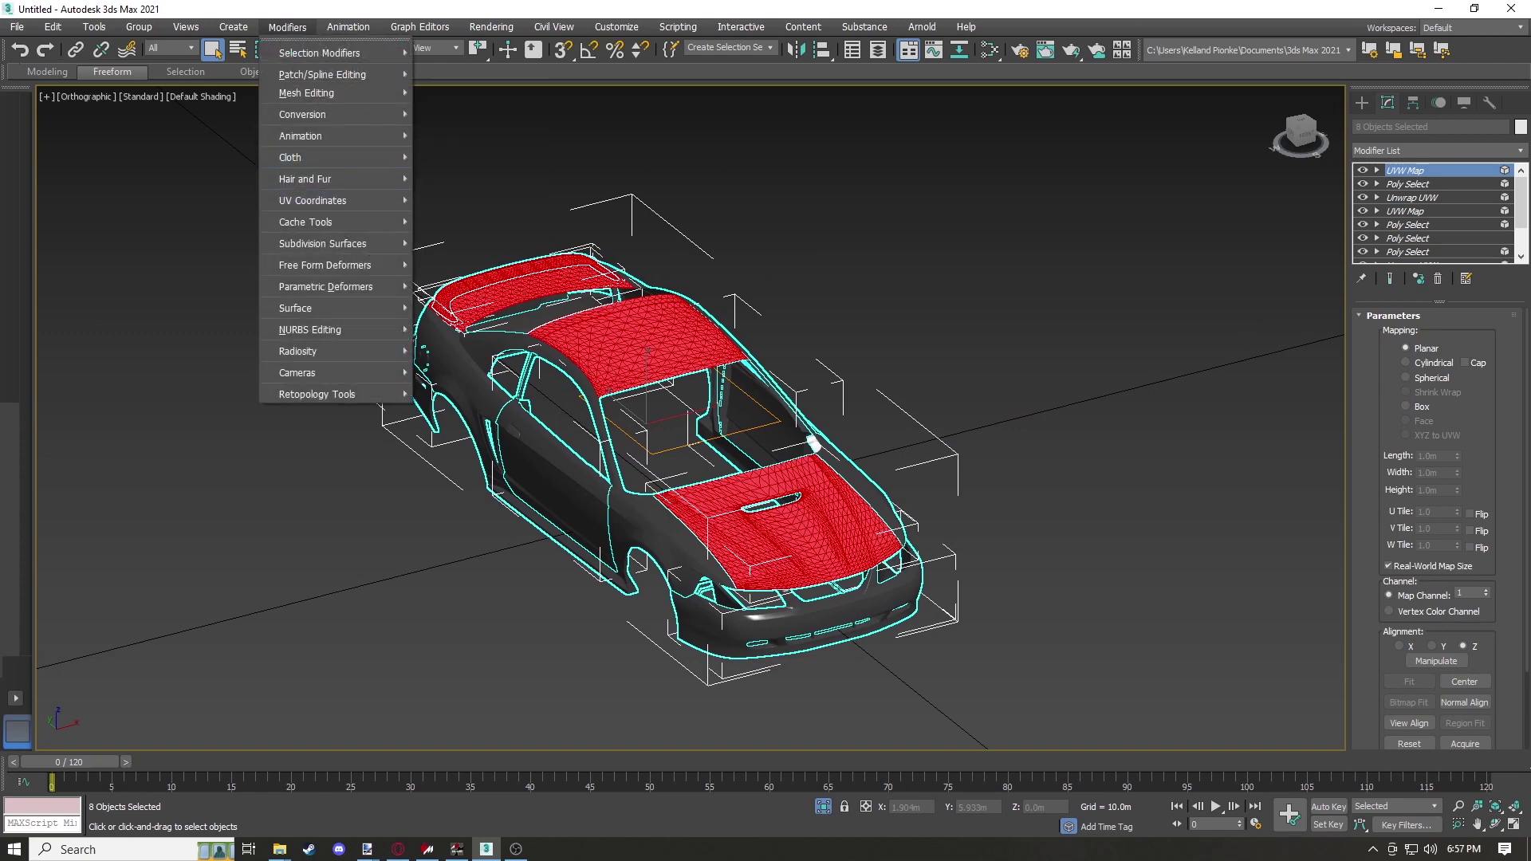
pyautogui.moveTo(313, 200)
pyautogui.click(463, 273)
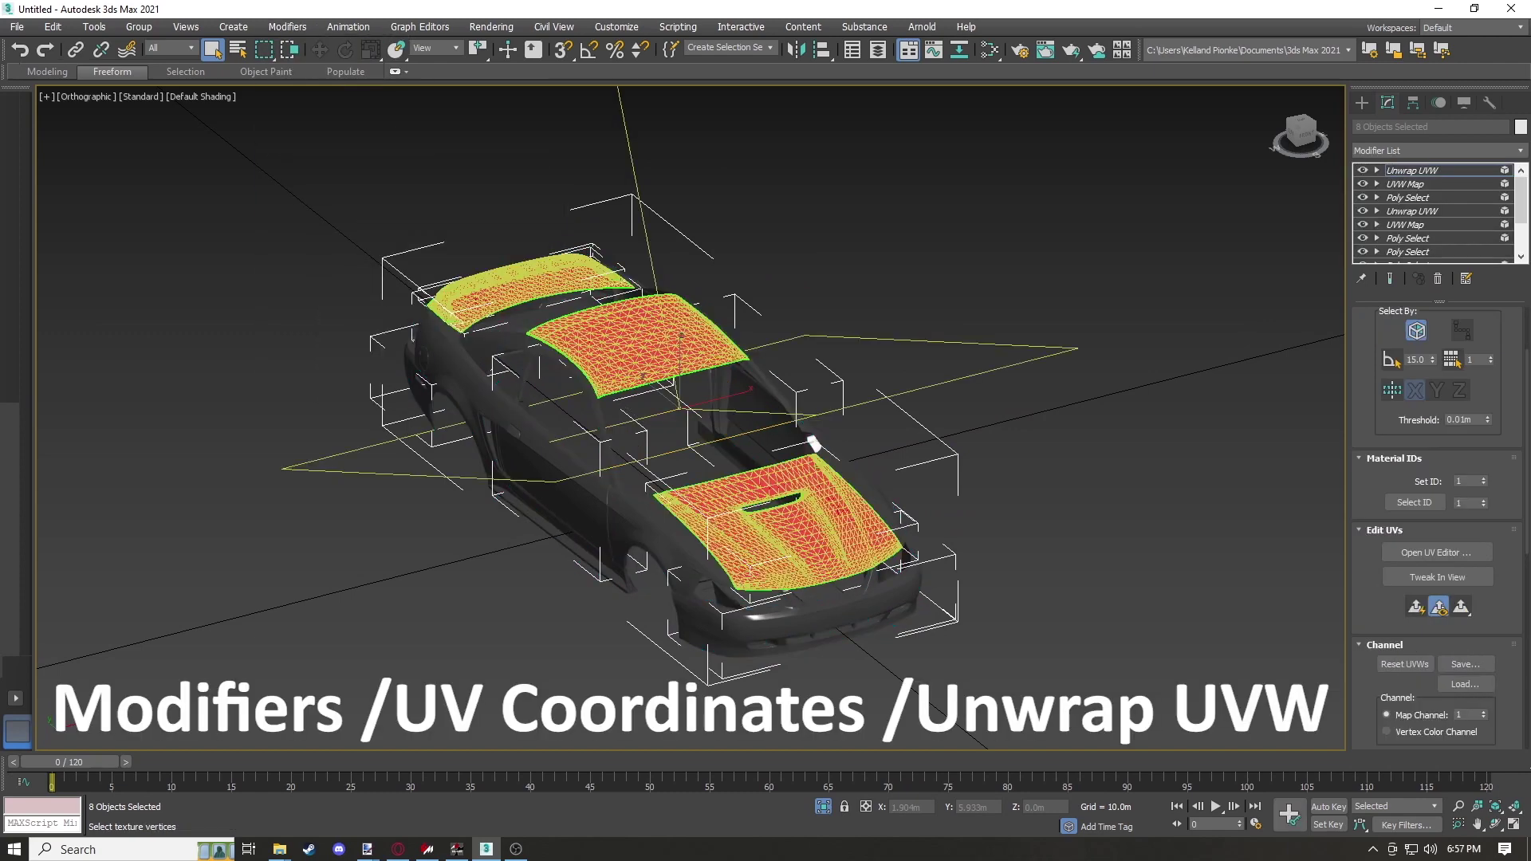
pyautogui.click(1436, 552)
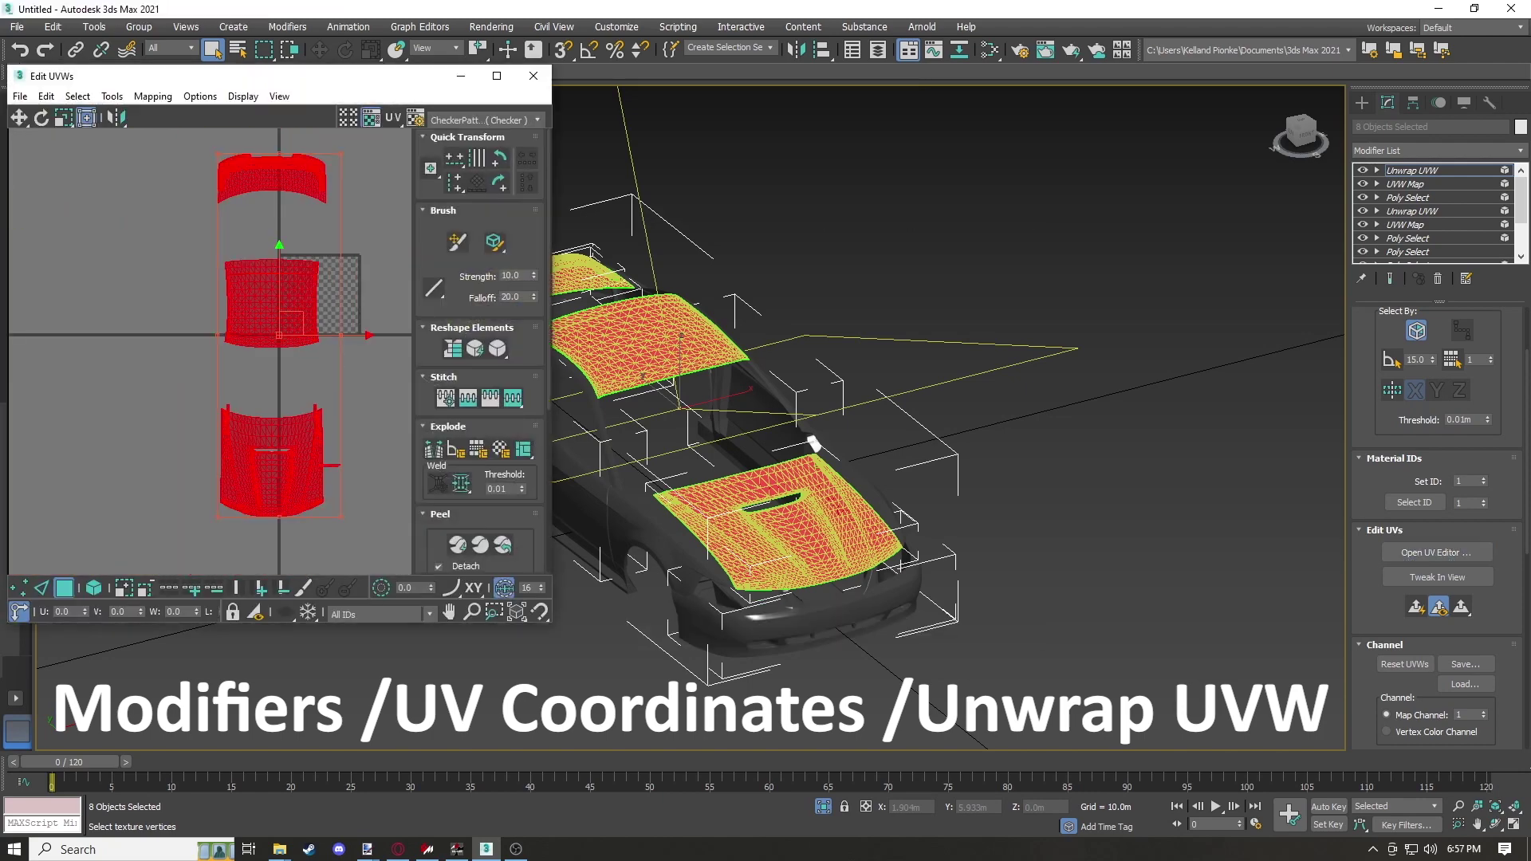
# Move the hood, roof and trunk UV shells together into the empty space below the checker tile
pyautogui.scroll(-5, 297, 325)
pyautogui.moveTo(297, 323); pyautogui.dragTo(205, 353, button='middle')
pyautogui.moveTo(205, 352); pyautogui.dragTo(272, 474)
pyautogui.moveTo(273, 475); pyautogui.dragTo(251, 339, button='middle')
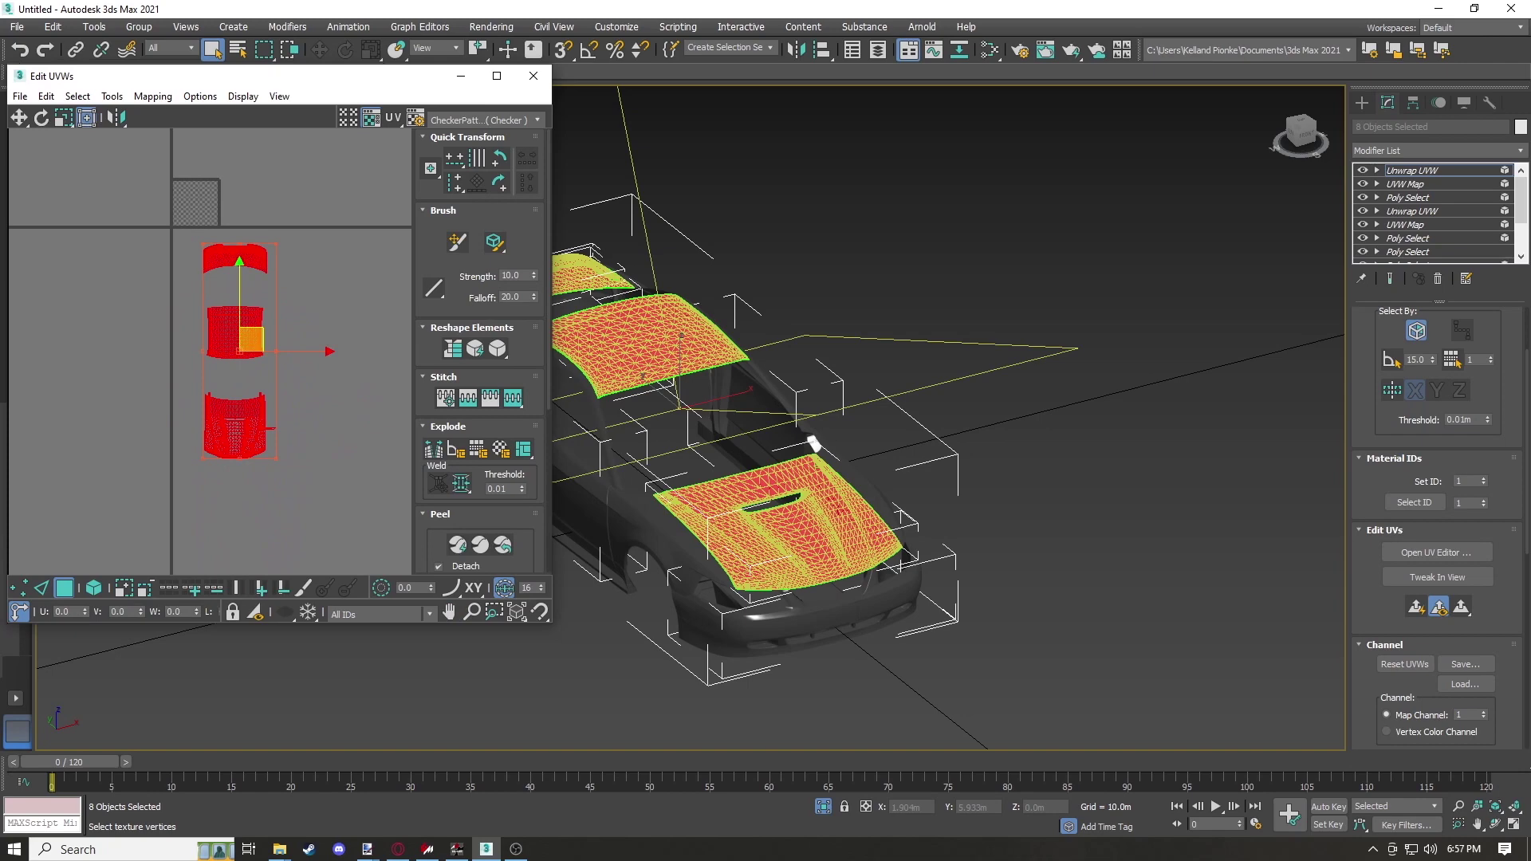
# Move the trunk and roof shells down close to the hood shell, and lower the trunk shell to sit just above the roof
pyautogui.moveTo(163, 213)
pyautogui.mouseDown()
pyautogui.moveTo(309, 355)
pyautogui.moveTo(317, 383)
pyautogui.mouseUp()
pyautogui.scroll(4, 220, 343)
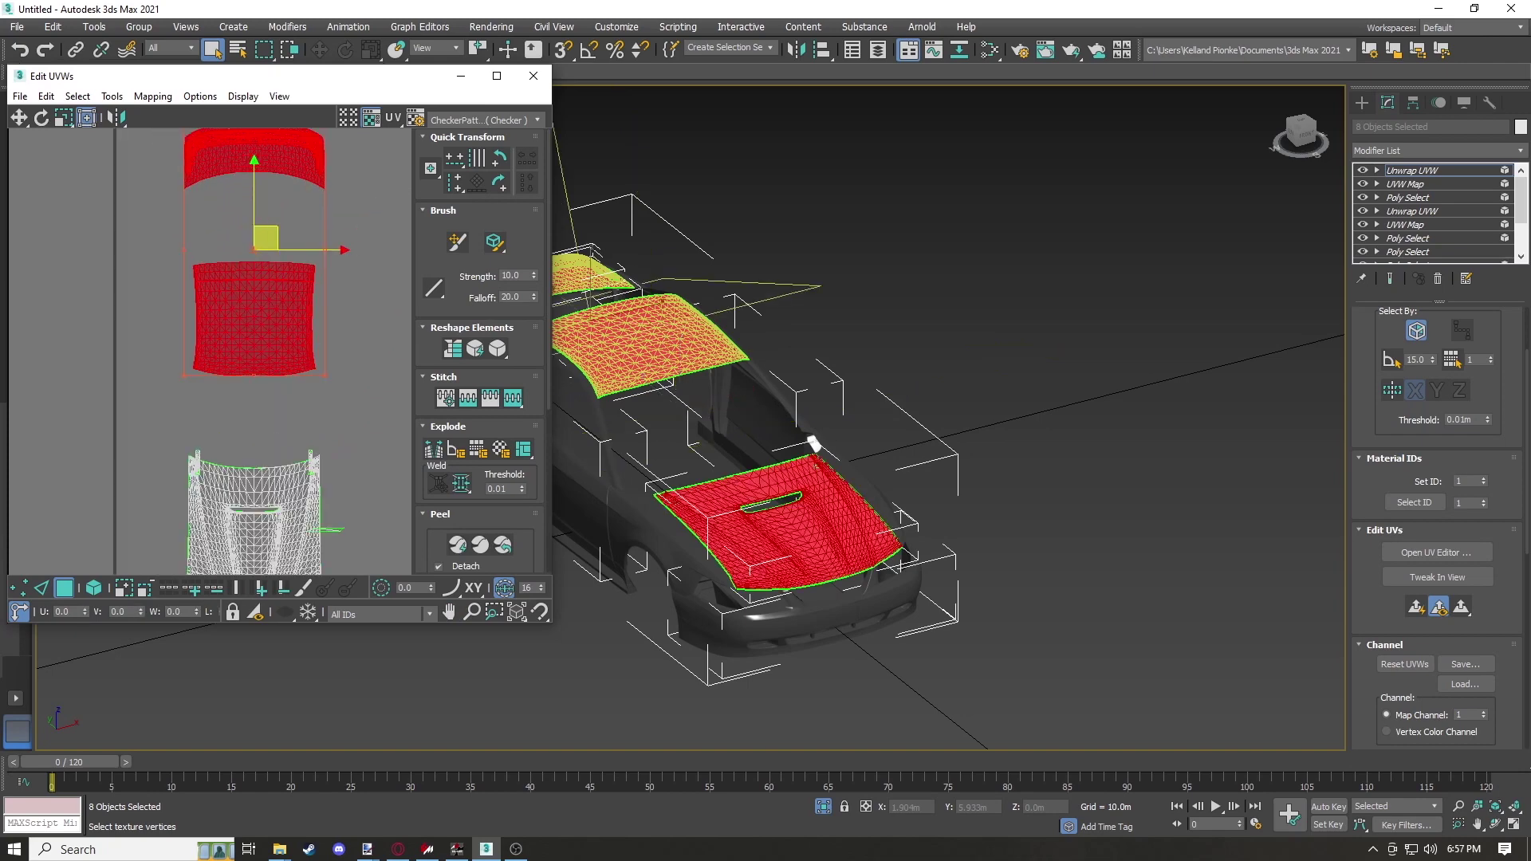
pyautogui.moveTo(266, 237); pyautogui.dragTo(266, 308)
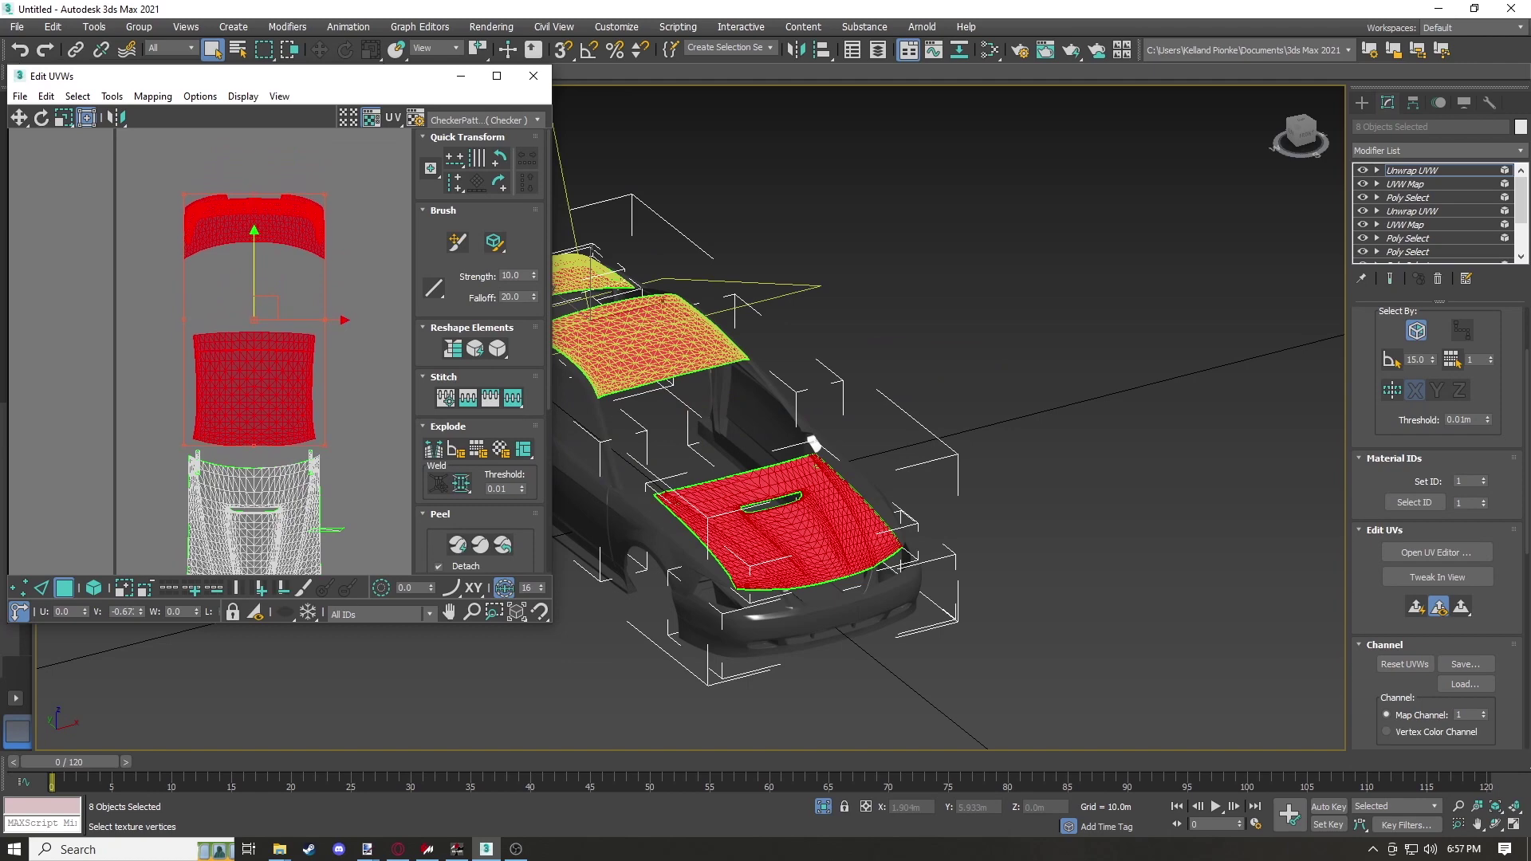
pyautogui.moveTo(129, 166); pyautogui.dragTo(390, 306)
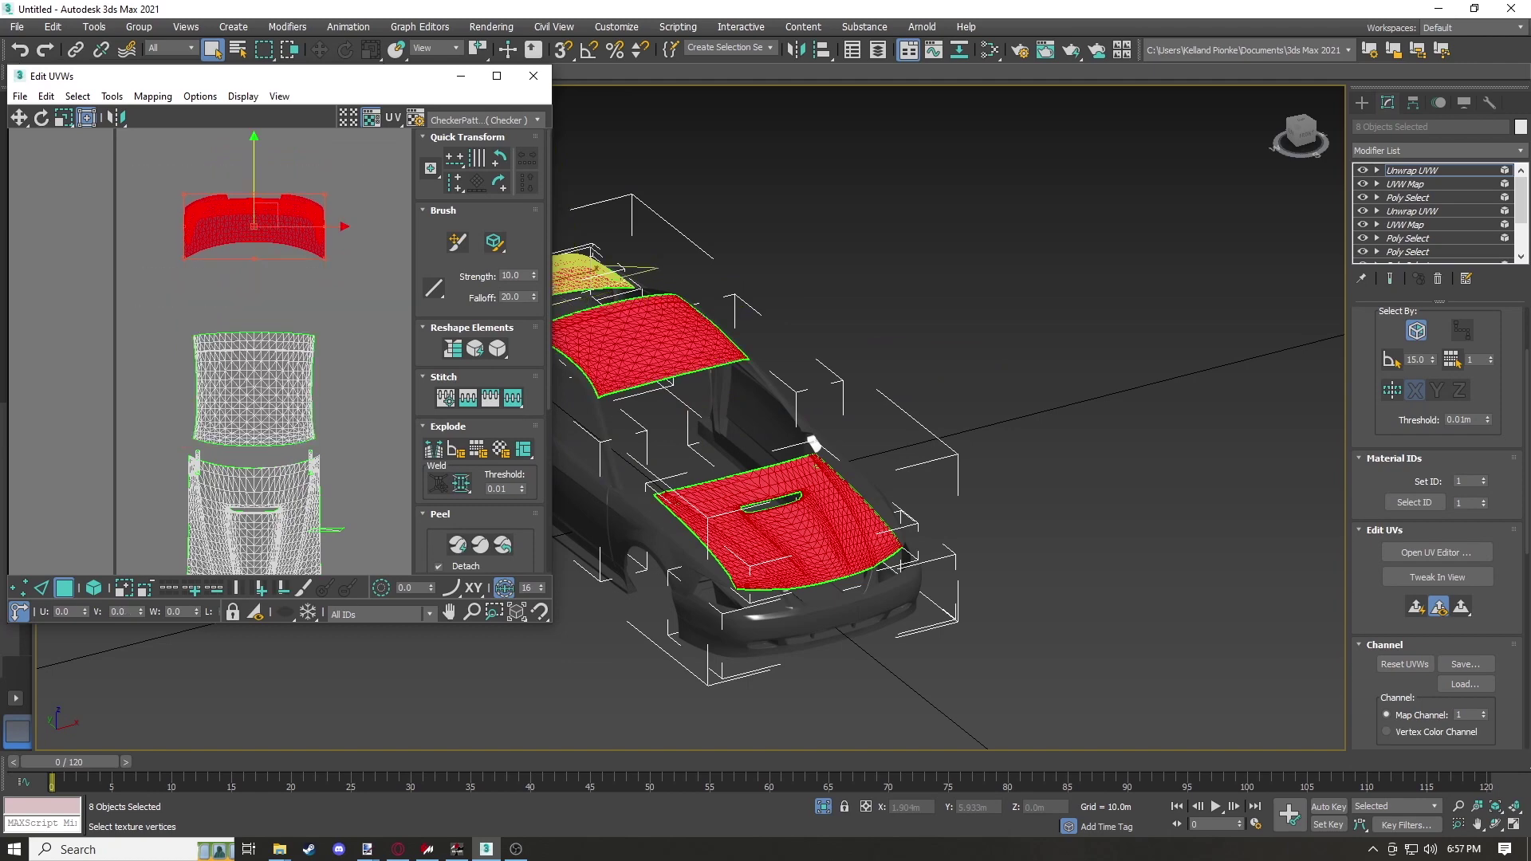
pyautogui.moveTo(255, 187); pyautogui.dragTo(254, 263)
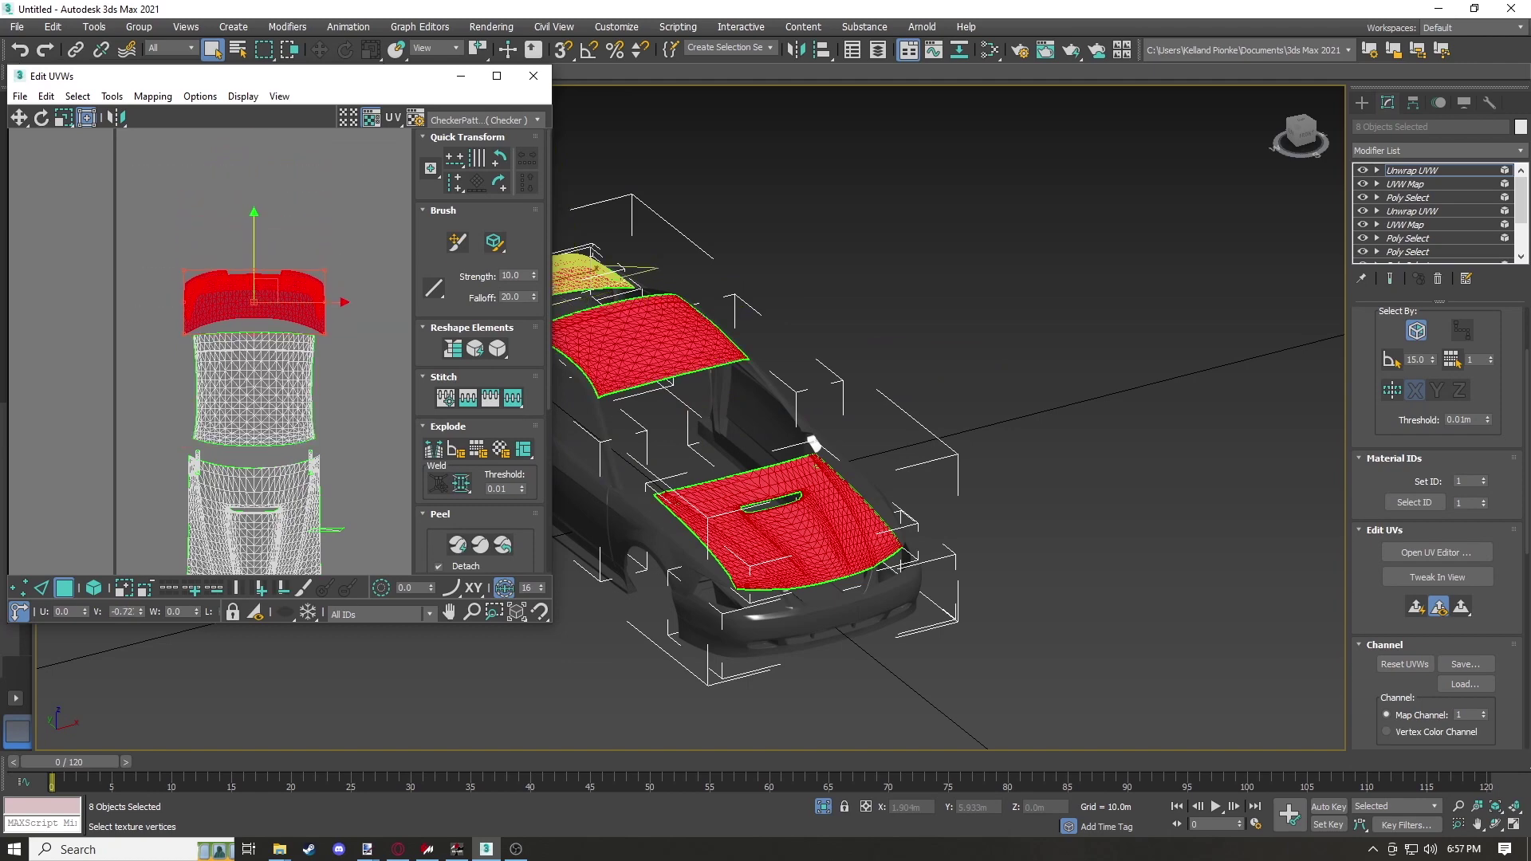
pyautogui.click(363, 279)
# Check the gaps between the shells, shift the whole hood, roof and trunk group slightly up and right, and close the UV editor
pyautogui.scroll(6, 314, 332)
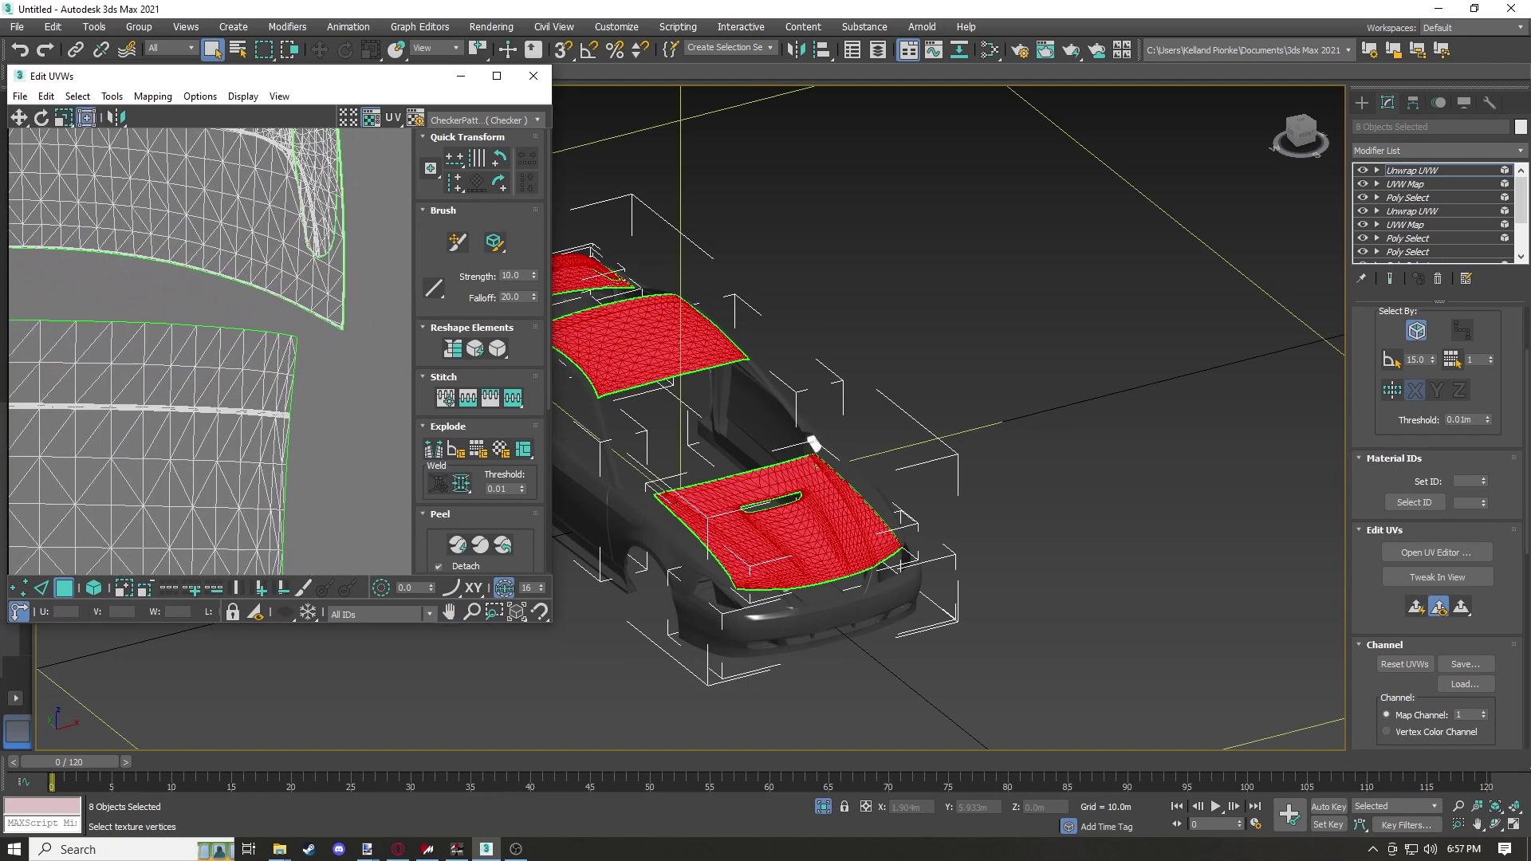
pyautogui.scroll(-5, 331, 330)
pyautogui.moveTo(331, 330); pyautogui.dragTo(302, 168, button='middle')
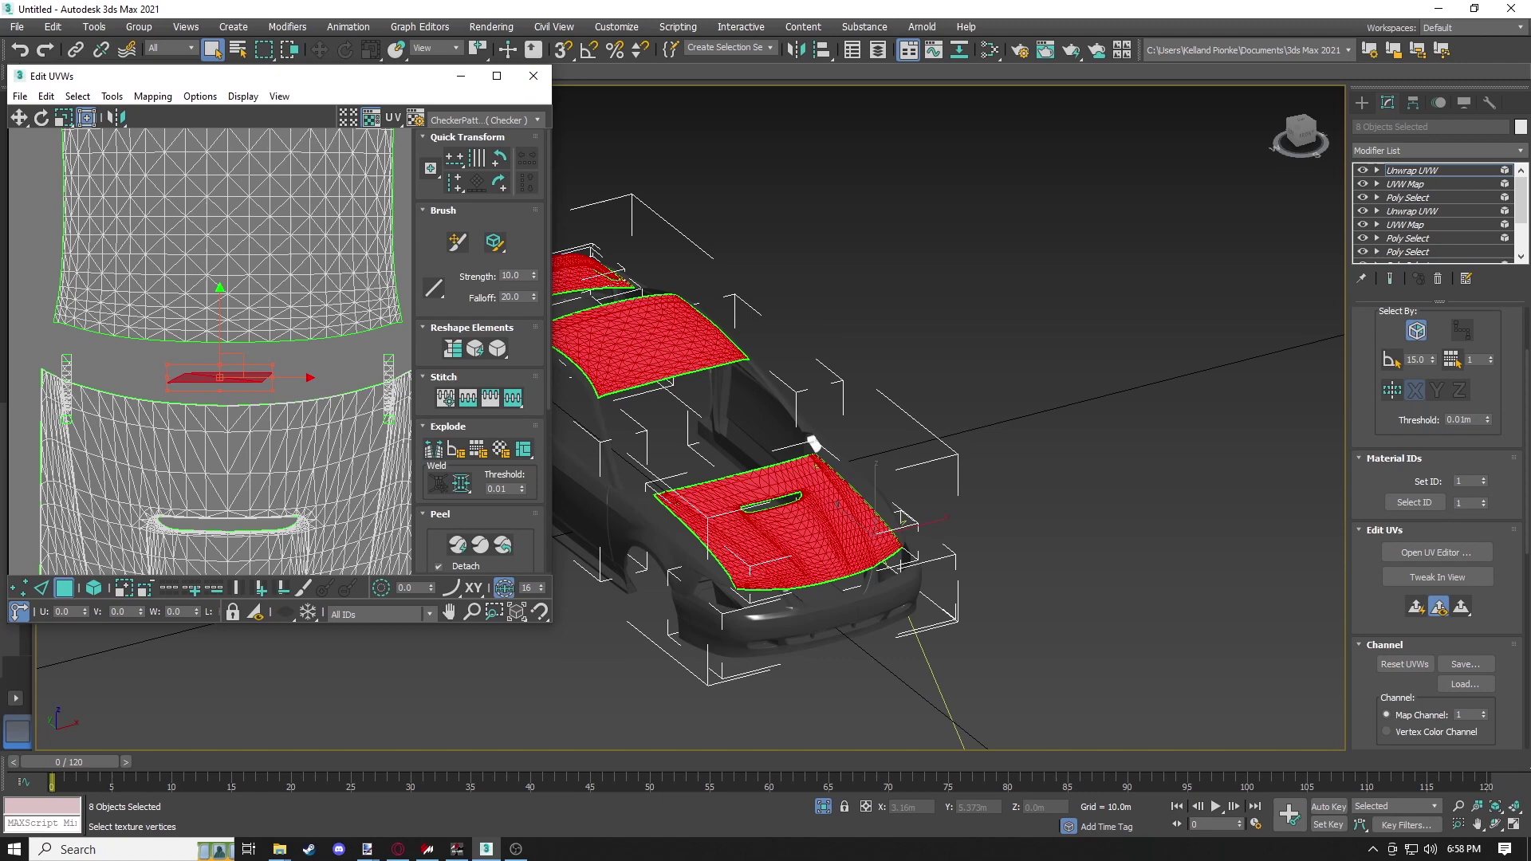
pyautogui.scroll(-8, 244, 387)
pyautogui.moveTo(157, 295); pyautogui.dragTo(362, 494)
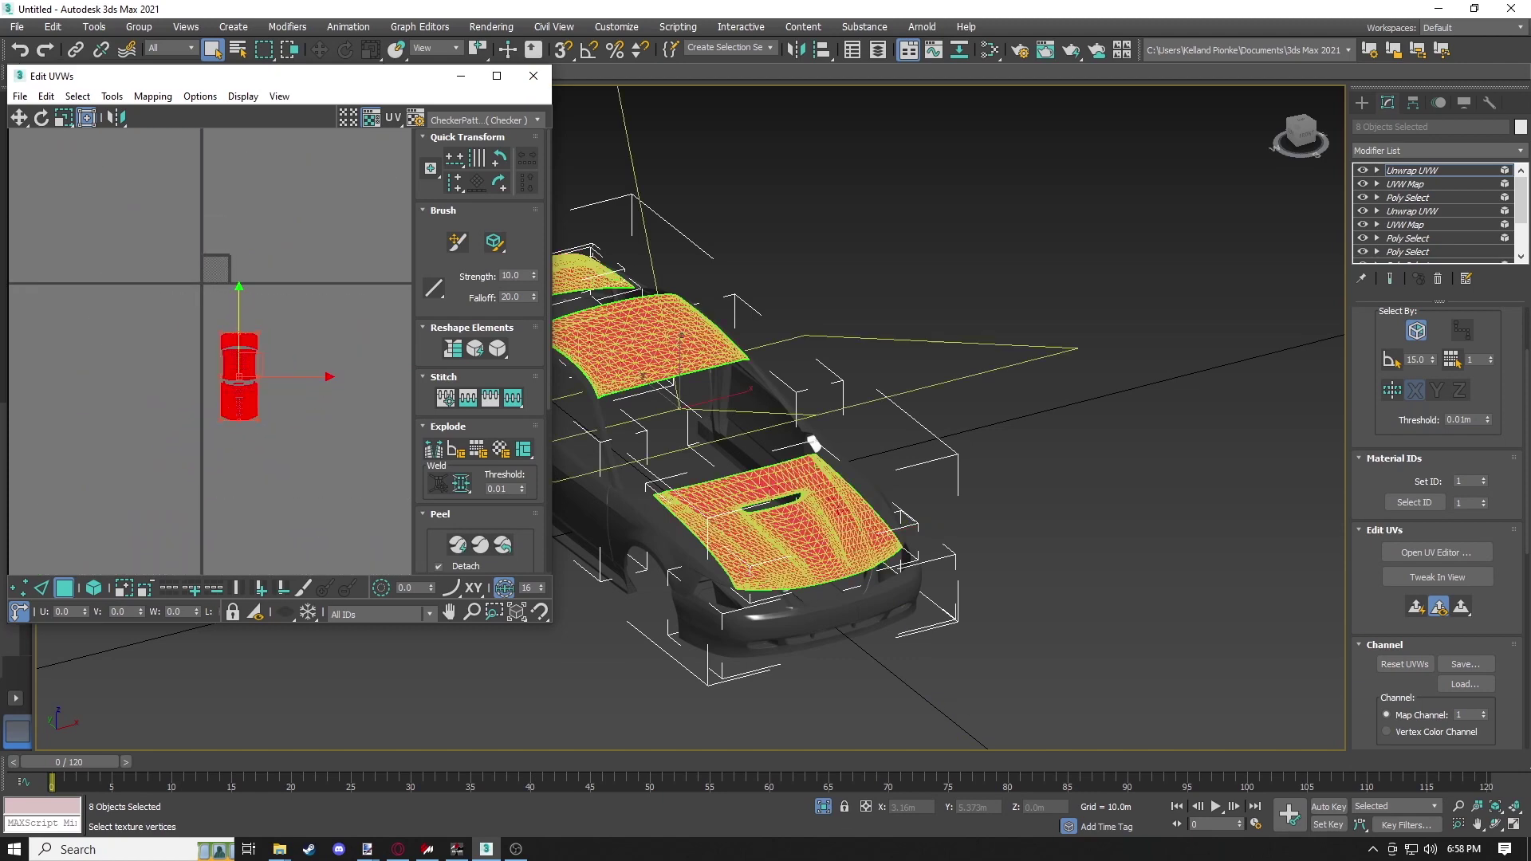
pyautogui.moveTo(250, 364); pyautogui.dragTo(265, 352)
pyautogui.click(533, 75)
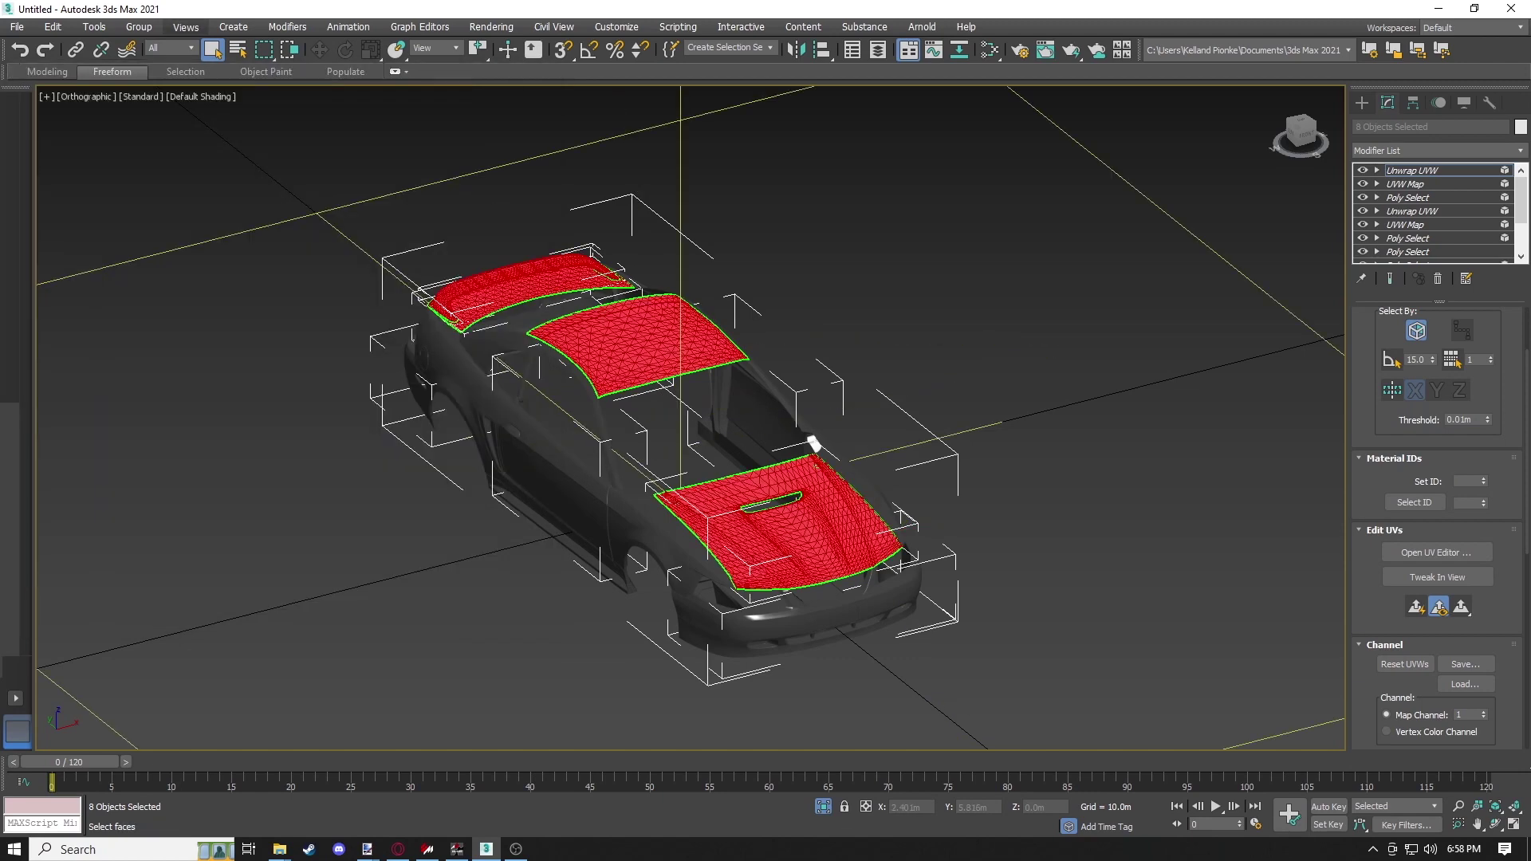
# Add another Poly Select modifier on top of the stack and switch it to Element selection
pyautogui.click(287, 27)
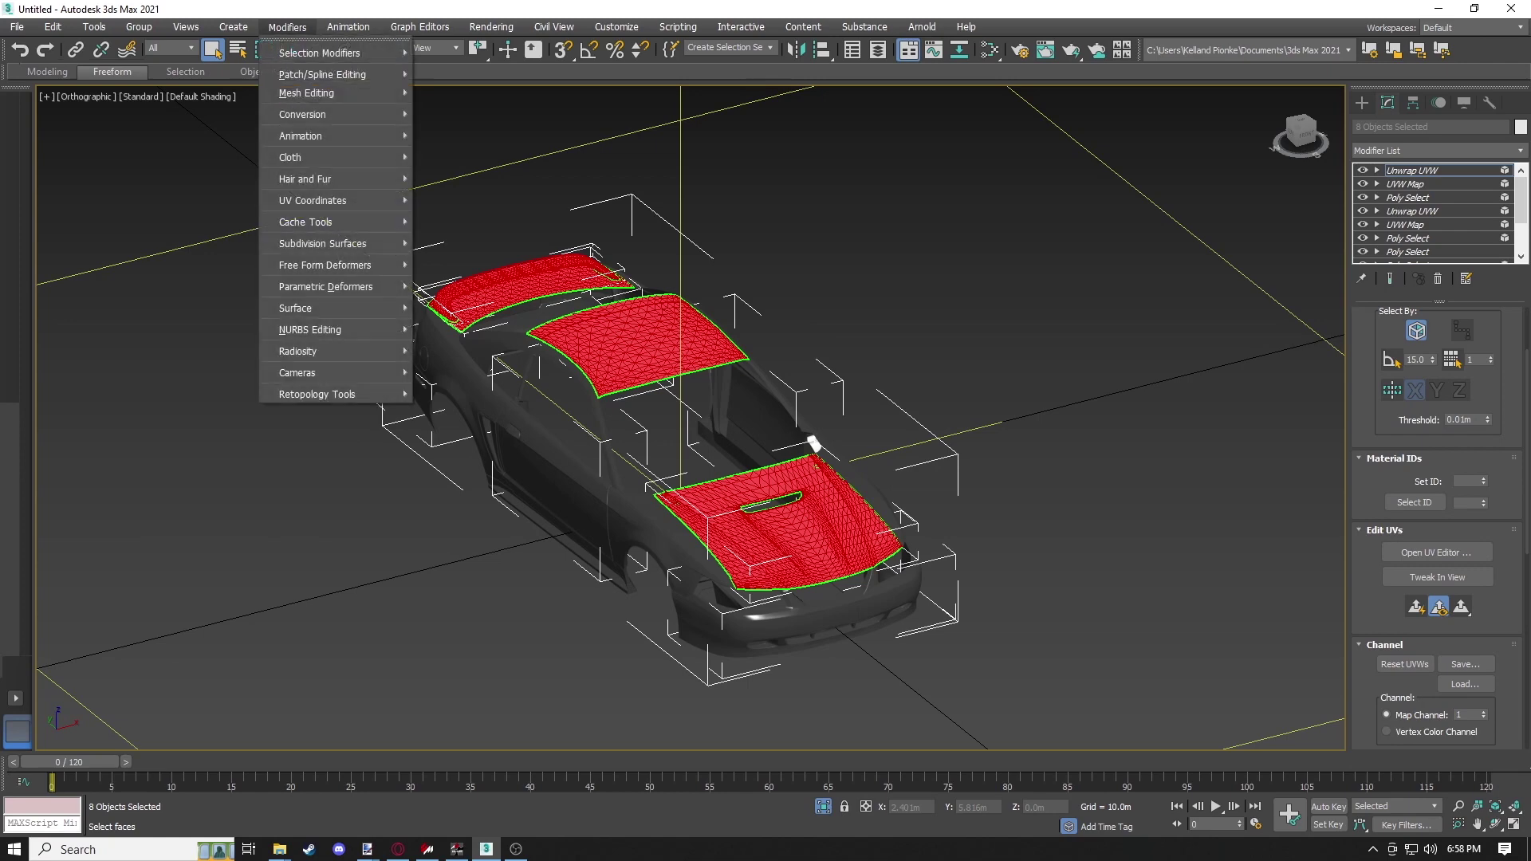
pyautogui.moveTo(319, 52)
pyautogui.click(458, 108)
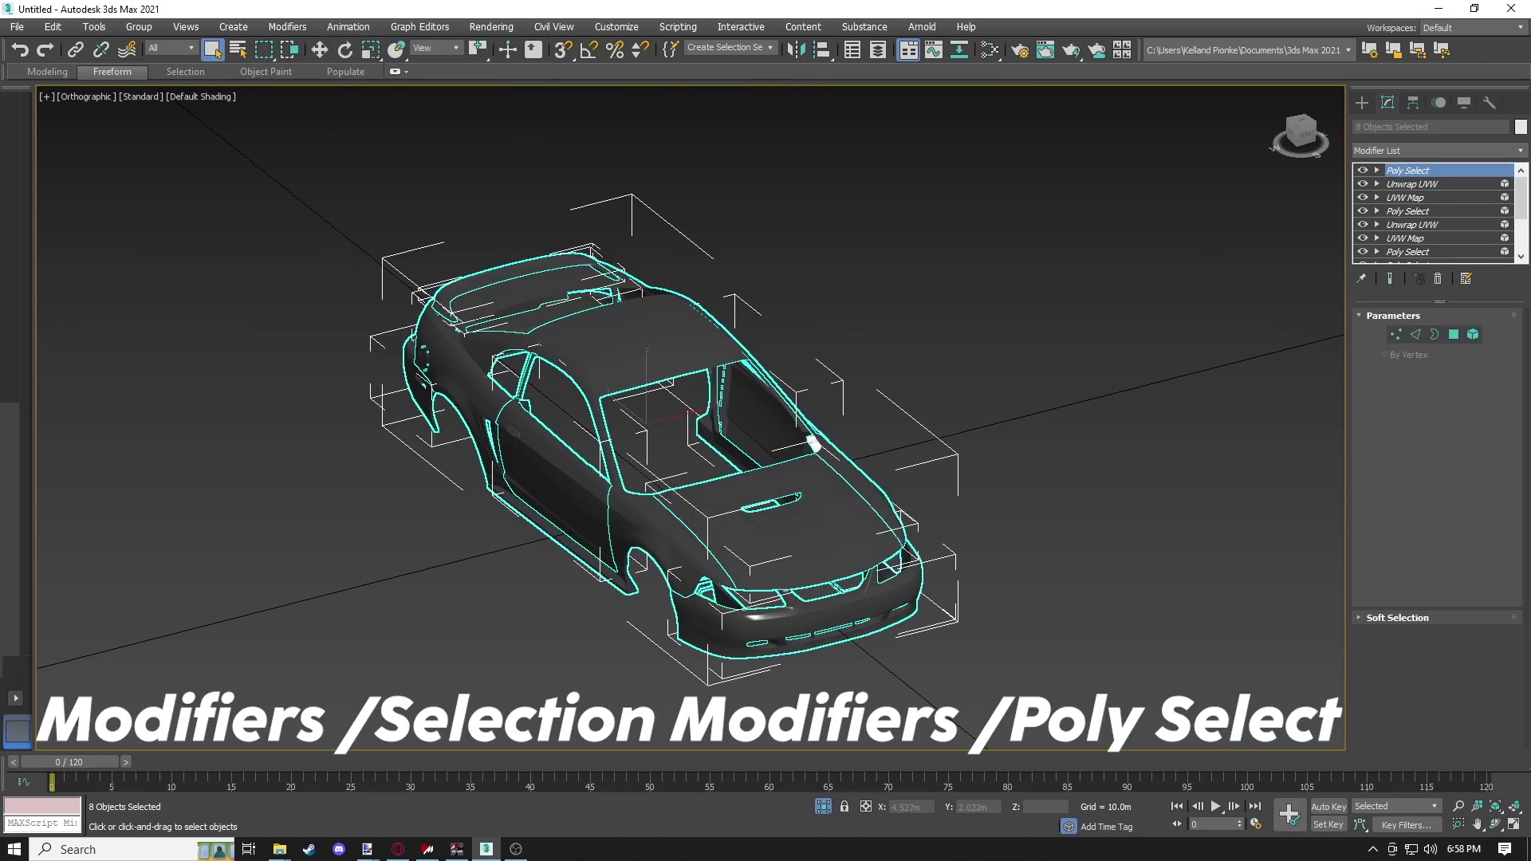
pyautogui.click(1473, 335)
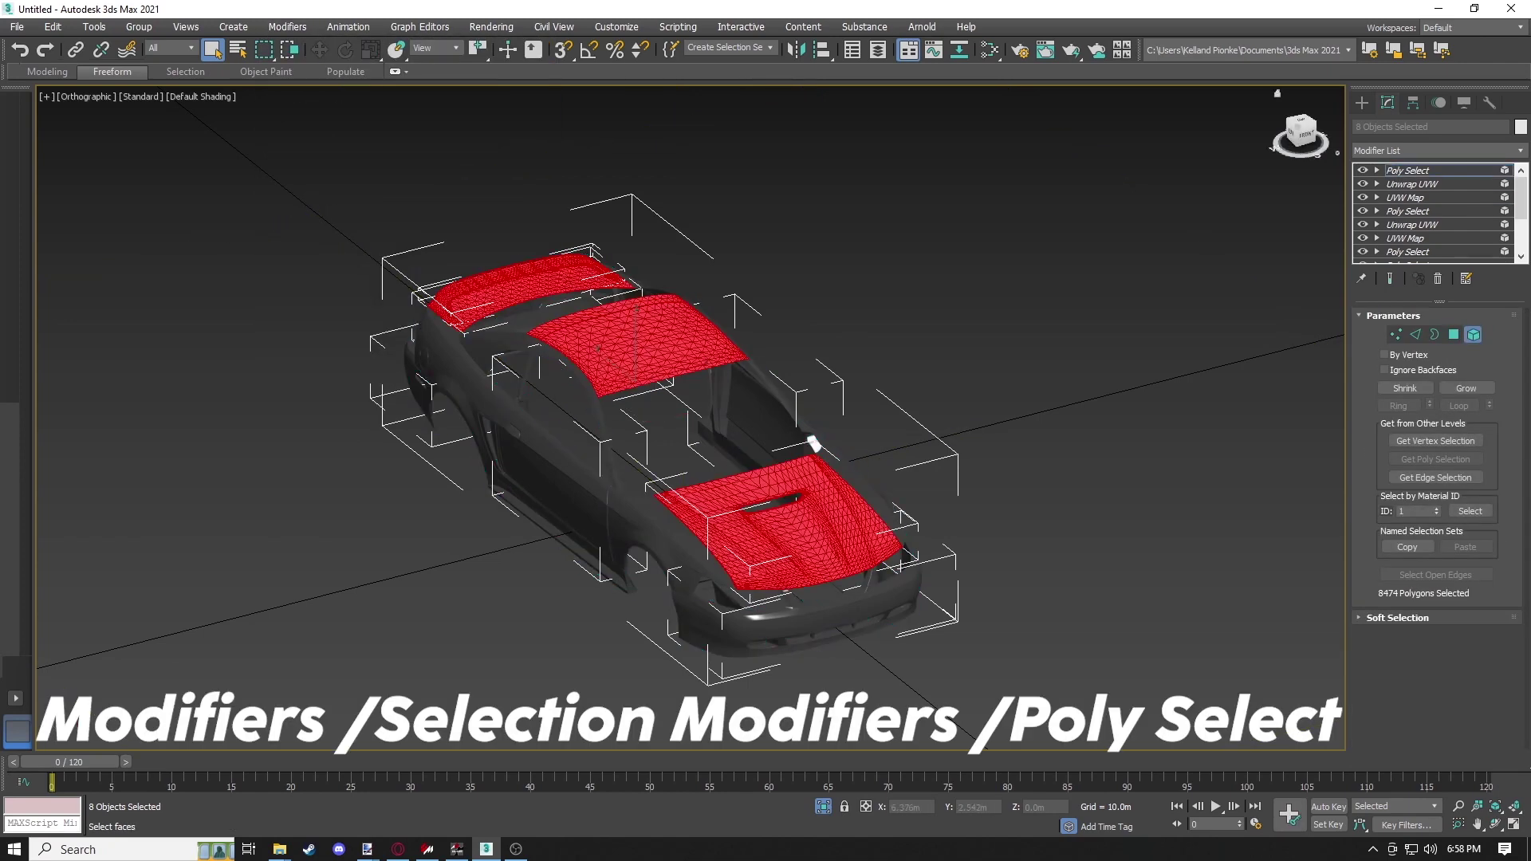
# From a straight front view, add the elements of the car's front and rear ends, including both bumpers, to the selection
pyautogui.click(1305, 134)
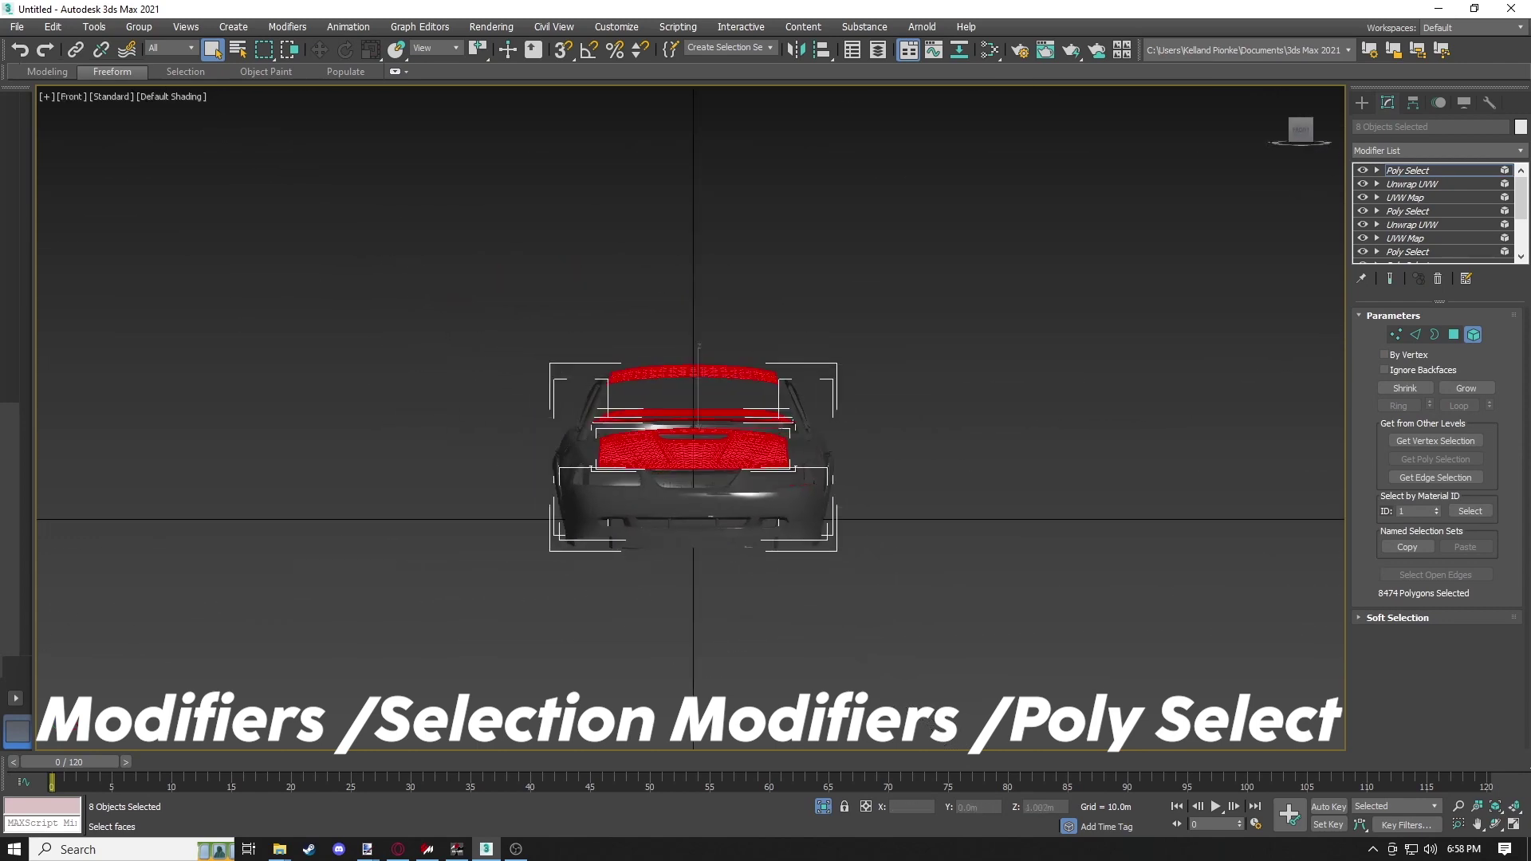
pyautogui.press('z')
pyautogui.scroll(2, 1054, 422)
pyautogui.moveTo(1054, 423); pyautogui.dragTo(909, 276, button='middle')
pyautogui.scroll(-2, 953, 321)
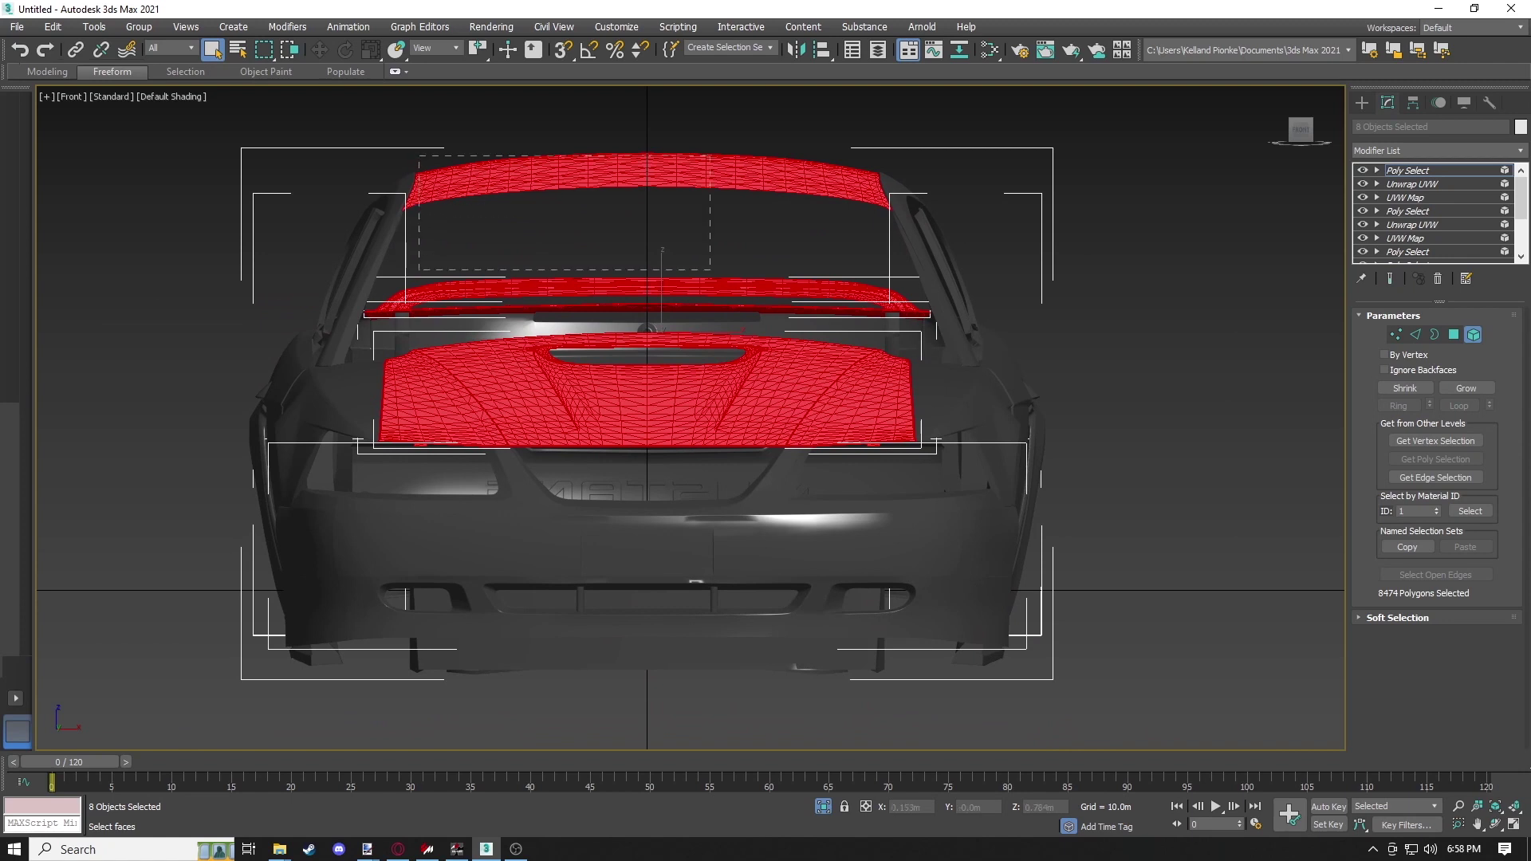
pyautogui.moveTo(888, 340); pyautogui.dragTo(877, 509)
pyautogui.moveTo(880, 625); pyautogui.dragTo(877, 648)
pyautogui.moveTo(877, 653); pyautogui.dragTo(878, 653)
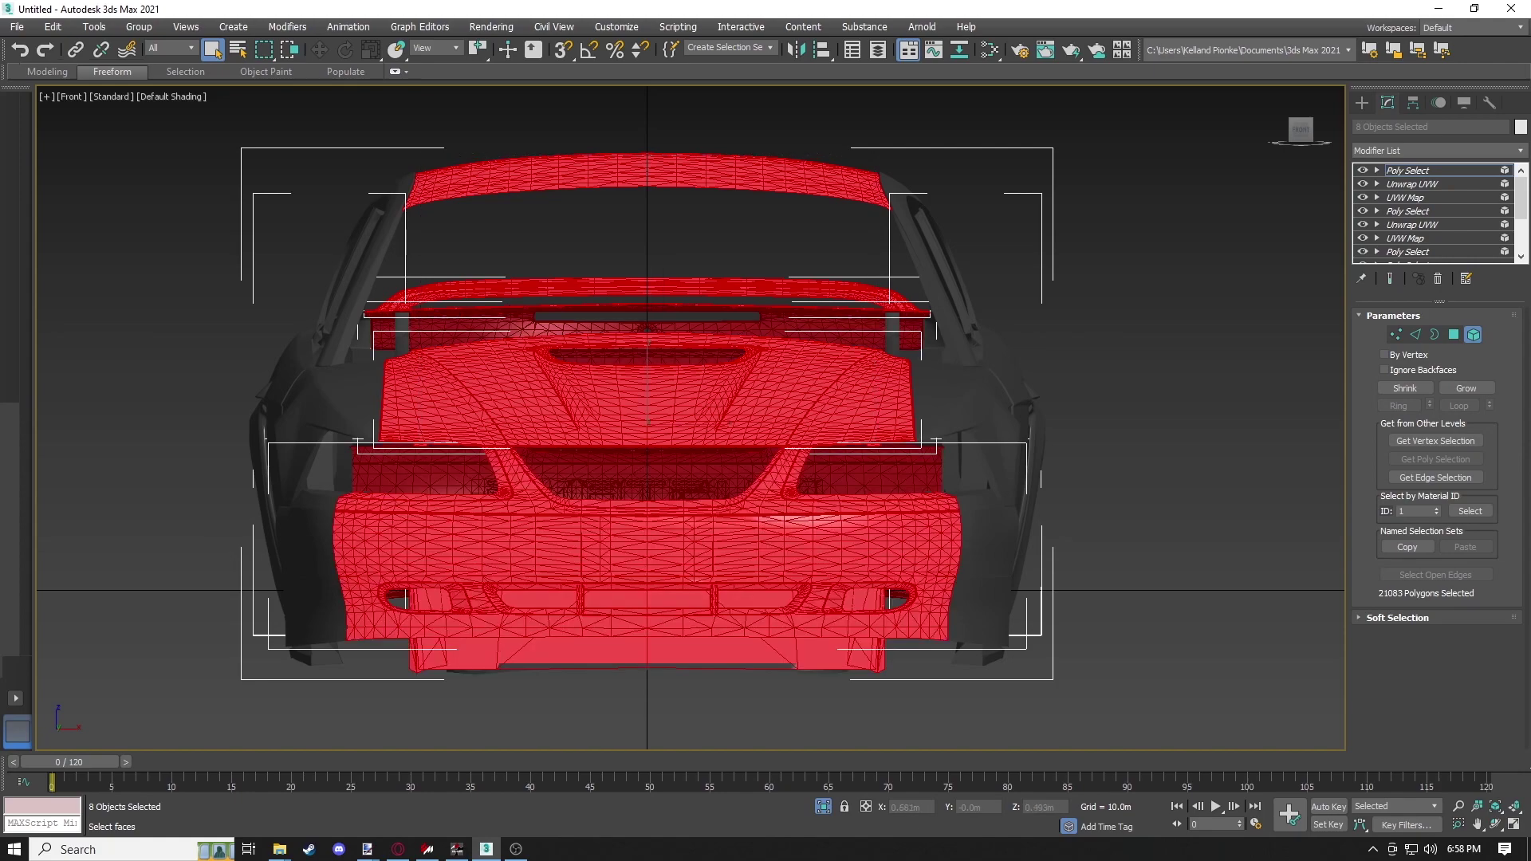
# Deselect the hood, roof and trunk-top elements so only the front-end and rear-end panels stay selected
pyautogui.moveTo(1301, 130); pyautogui.dragTo(1283, 149)
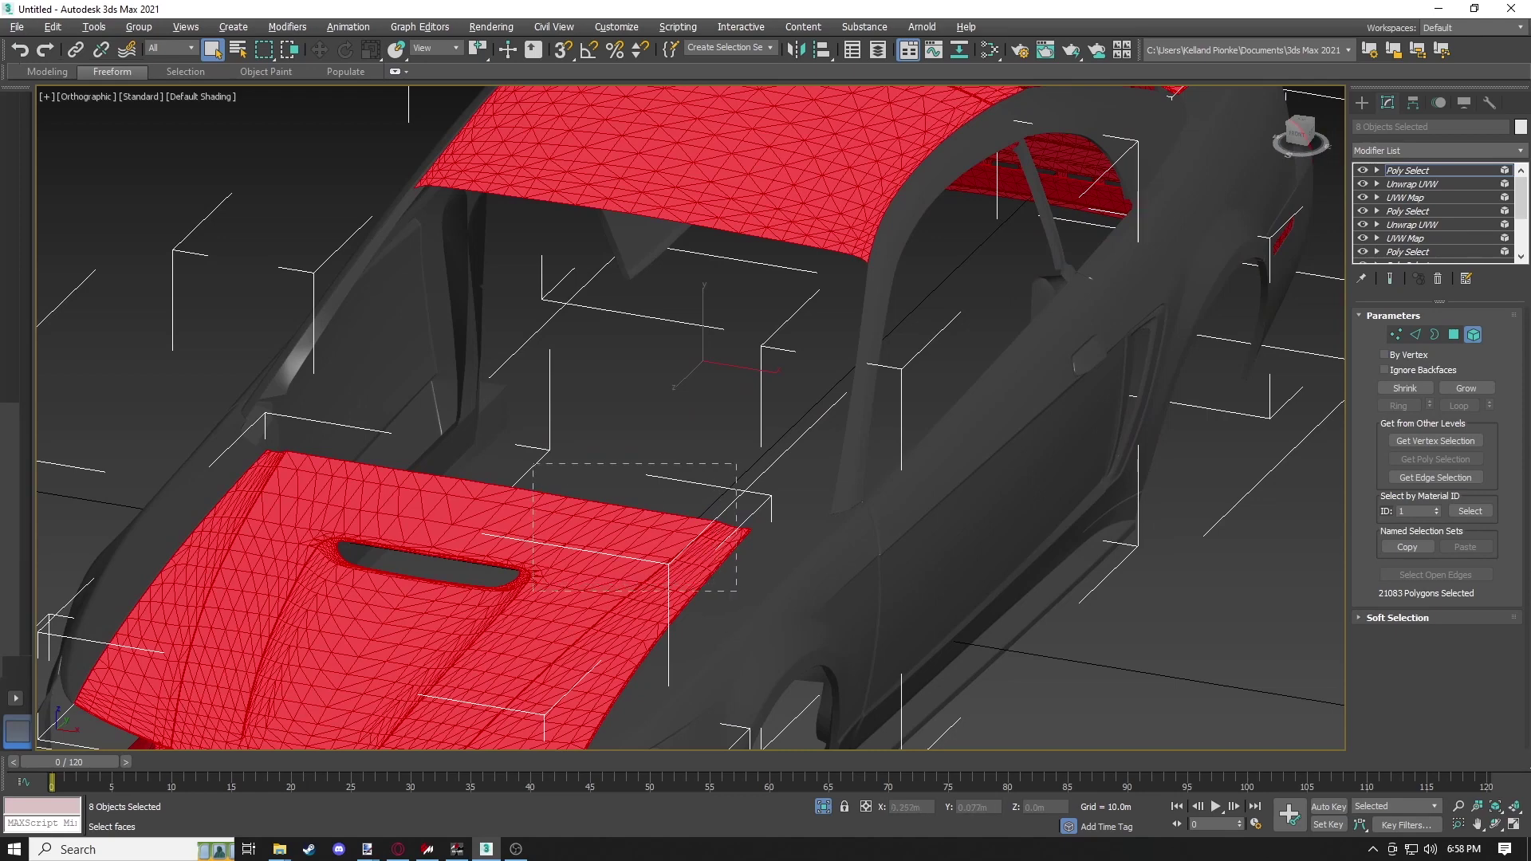
pyautogui.keyDown('alt'); pyautogui.moveTo(731, 590); pyautogui.dragTo(731, 590); pyautogui.keyUp('alt')
pyautogui.keyDown('alt'); pyautogui.moveTo(386, 525); pyautogui.dragTo(386, 525); pyautogui.keyUp('alt')
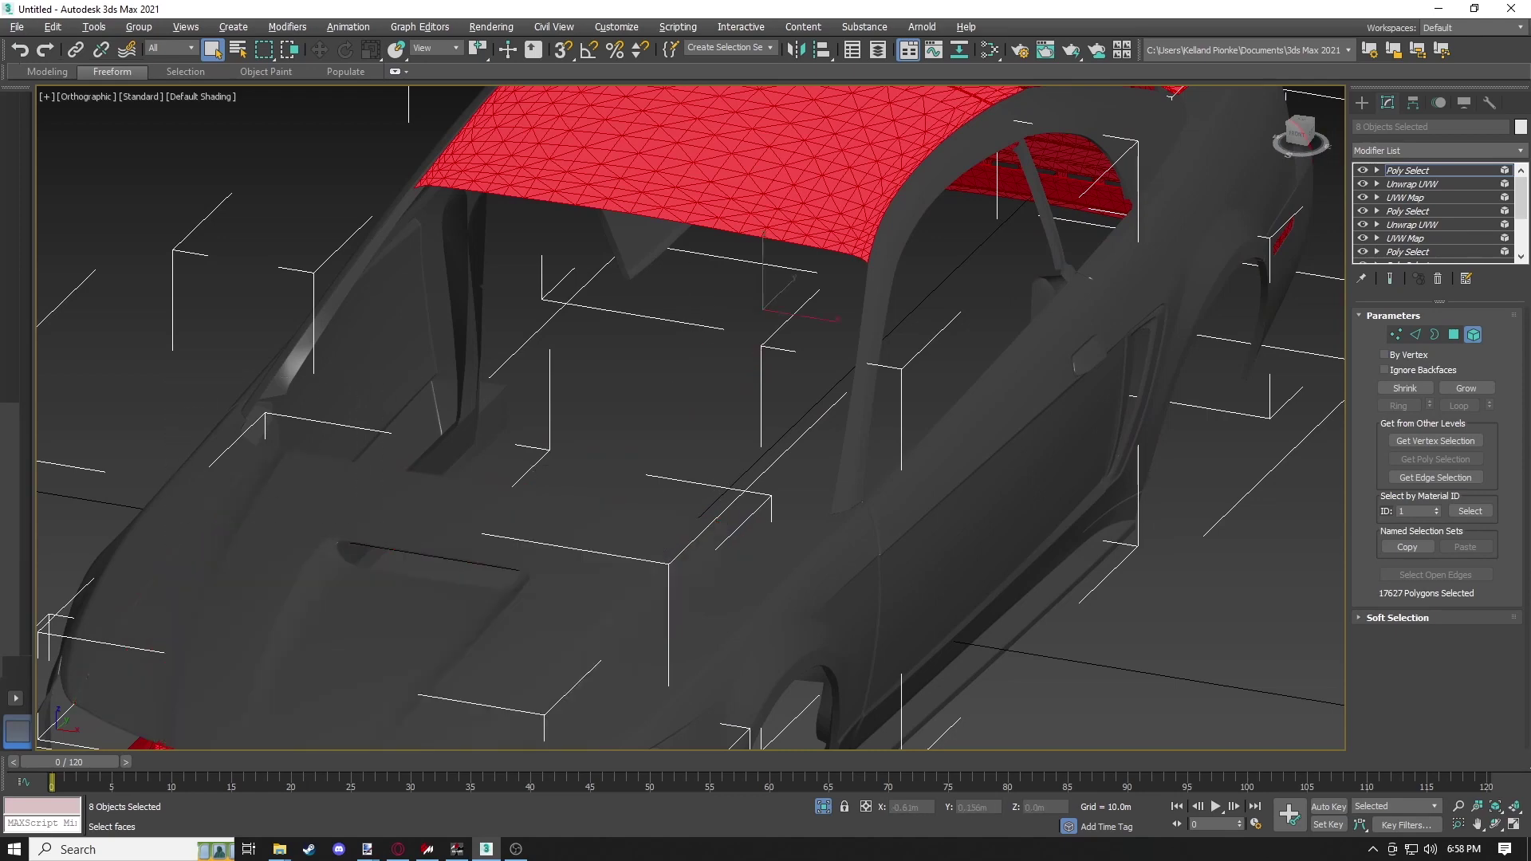
pyautogui.scroll(-4, 422, 472)
pyautogui.moveTo(1305, 135); pyautogui.dragTo(1257, 135)
pyautogui.keyDown('alt'); pyautogui.click(704, 397); pyautogui.keyUp('alt')
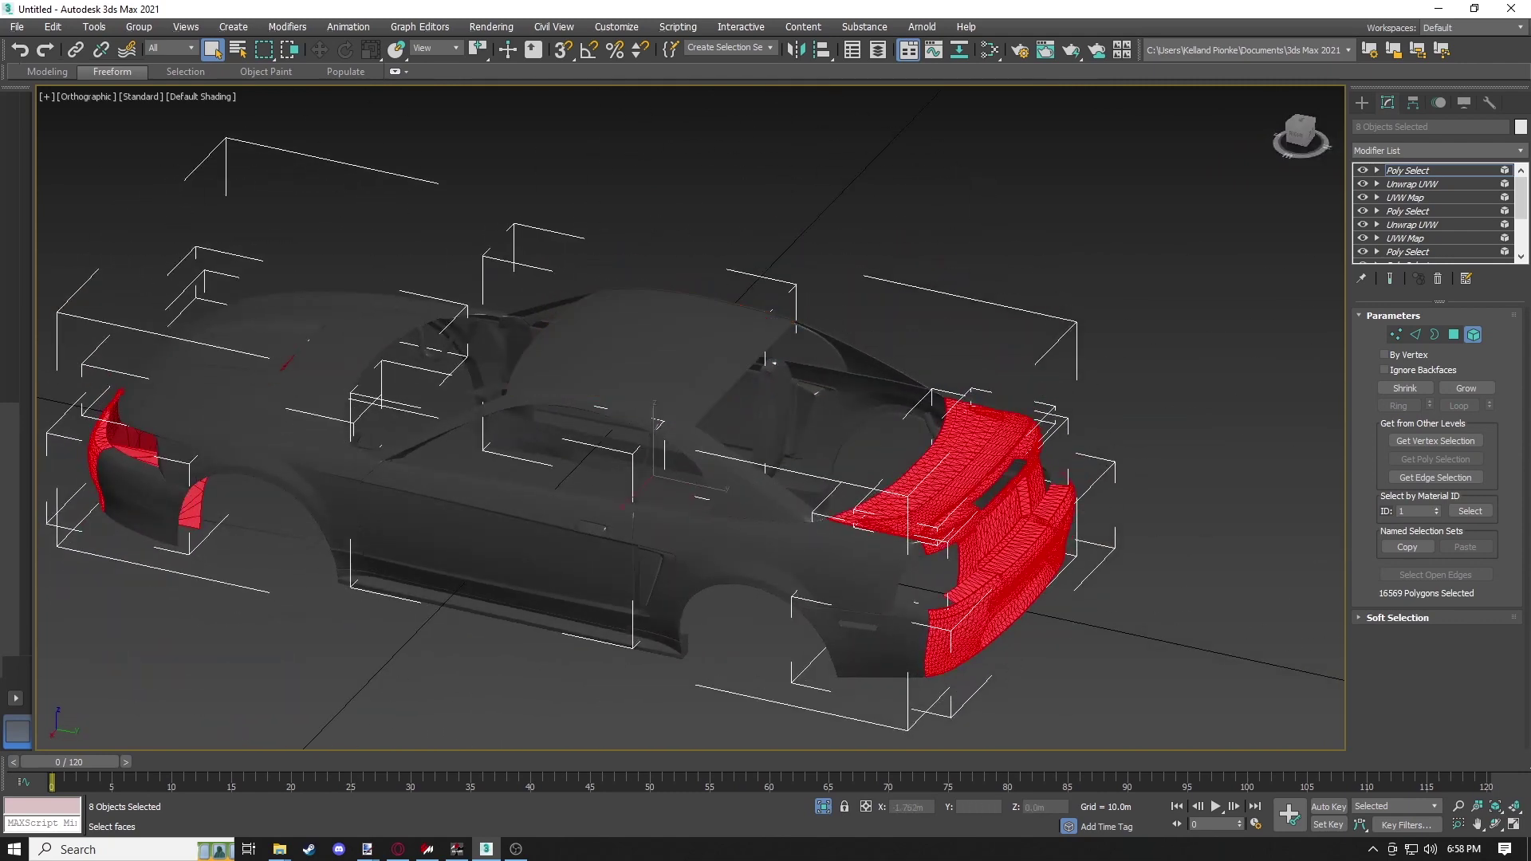
pyautogui.keyDown('alt'); pyautogui.click(935, 464); pyautogui.keyUp('alt')
pyautogui.keyDown('alt'); pyautogui.click(986, 462); pyautogui.keyUp('alt')
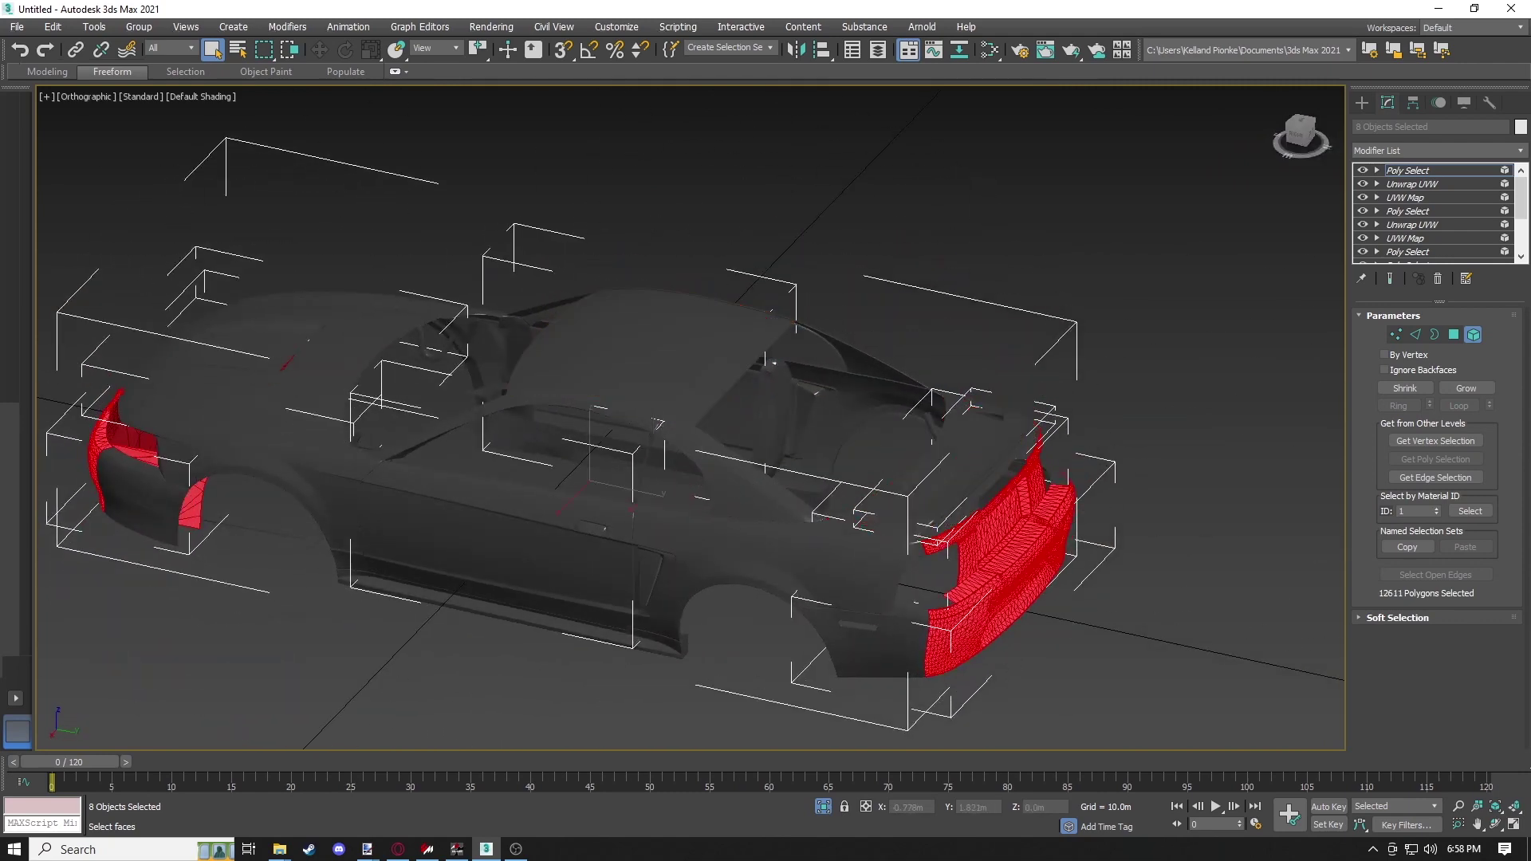
# Apply a planar UVW Map to the selected front and rear panels, aligned to Y with Real-World Map Size enabled
pyautogui.keyDown('alt'); pyautogui.moveTo(655, 424); pyautogui.dragTo(758, 573, button='middle'); pyautogui.keyUp('alt')
pyautogui.click(287, 27)
pyautogui.moveTo(313, 200)
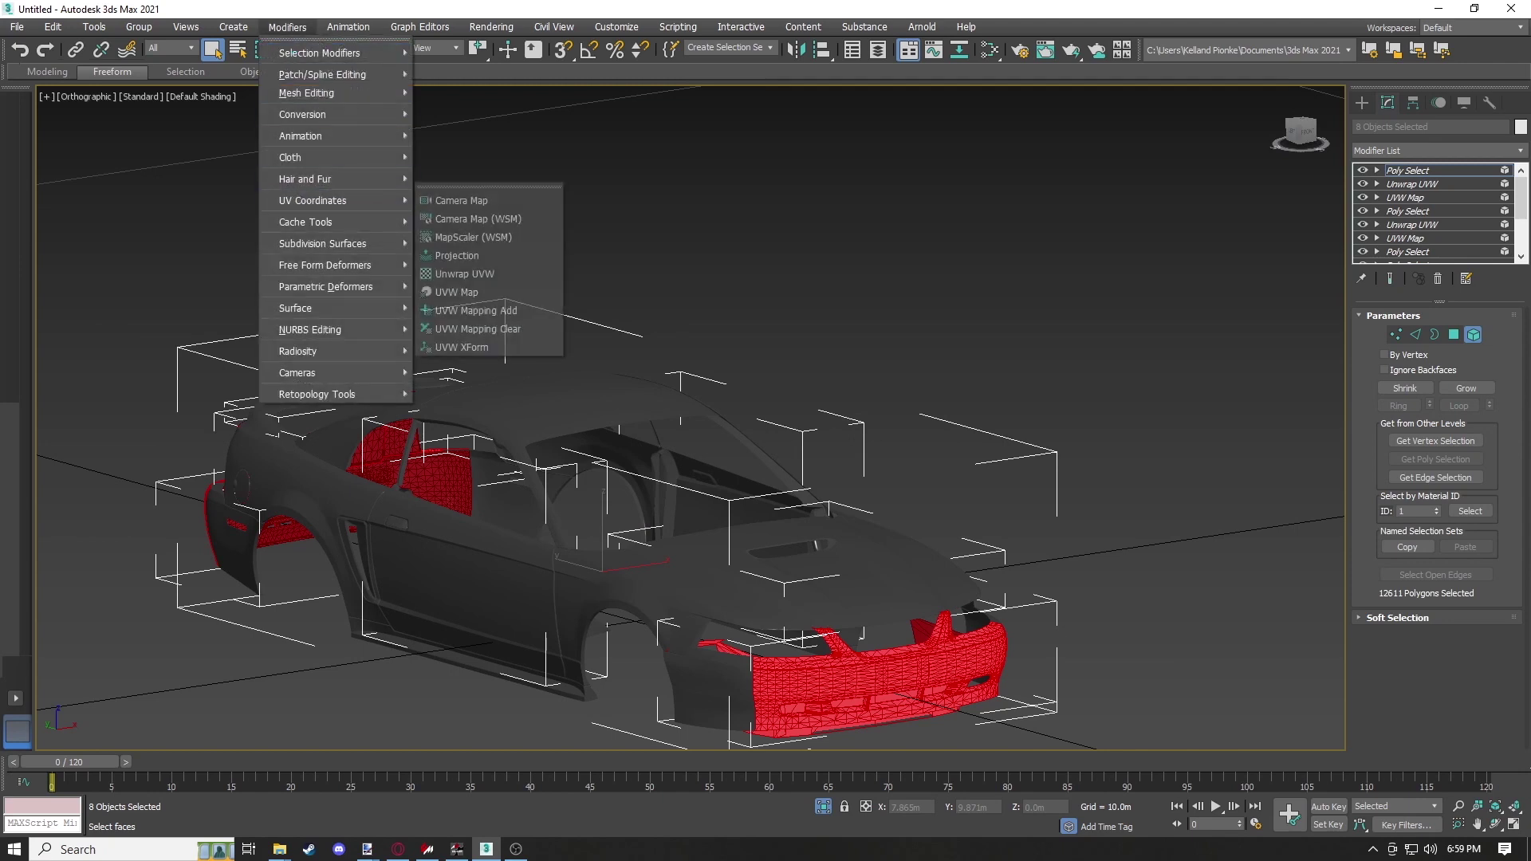
pyautogui.click(456, 292)
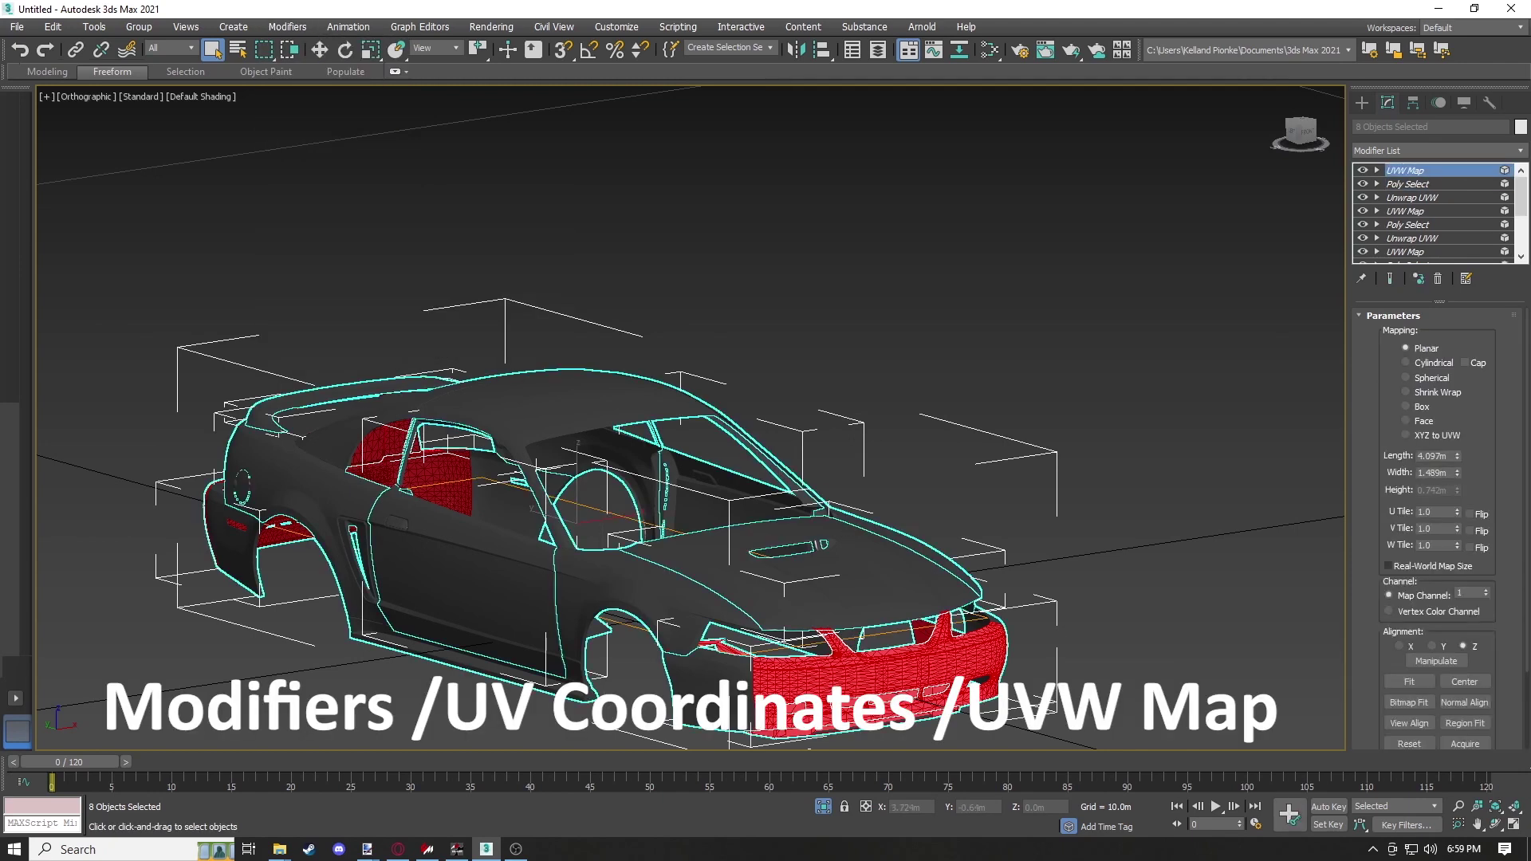
pyautogui.click(1432, 646)
pyautogui.click(1389, 566)
# Add an Unwrap UVW modifier on top of the stack and open its UV editor
pyautogui.click(287, 26)
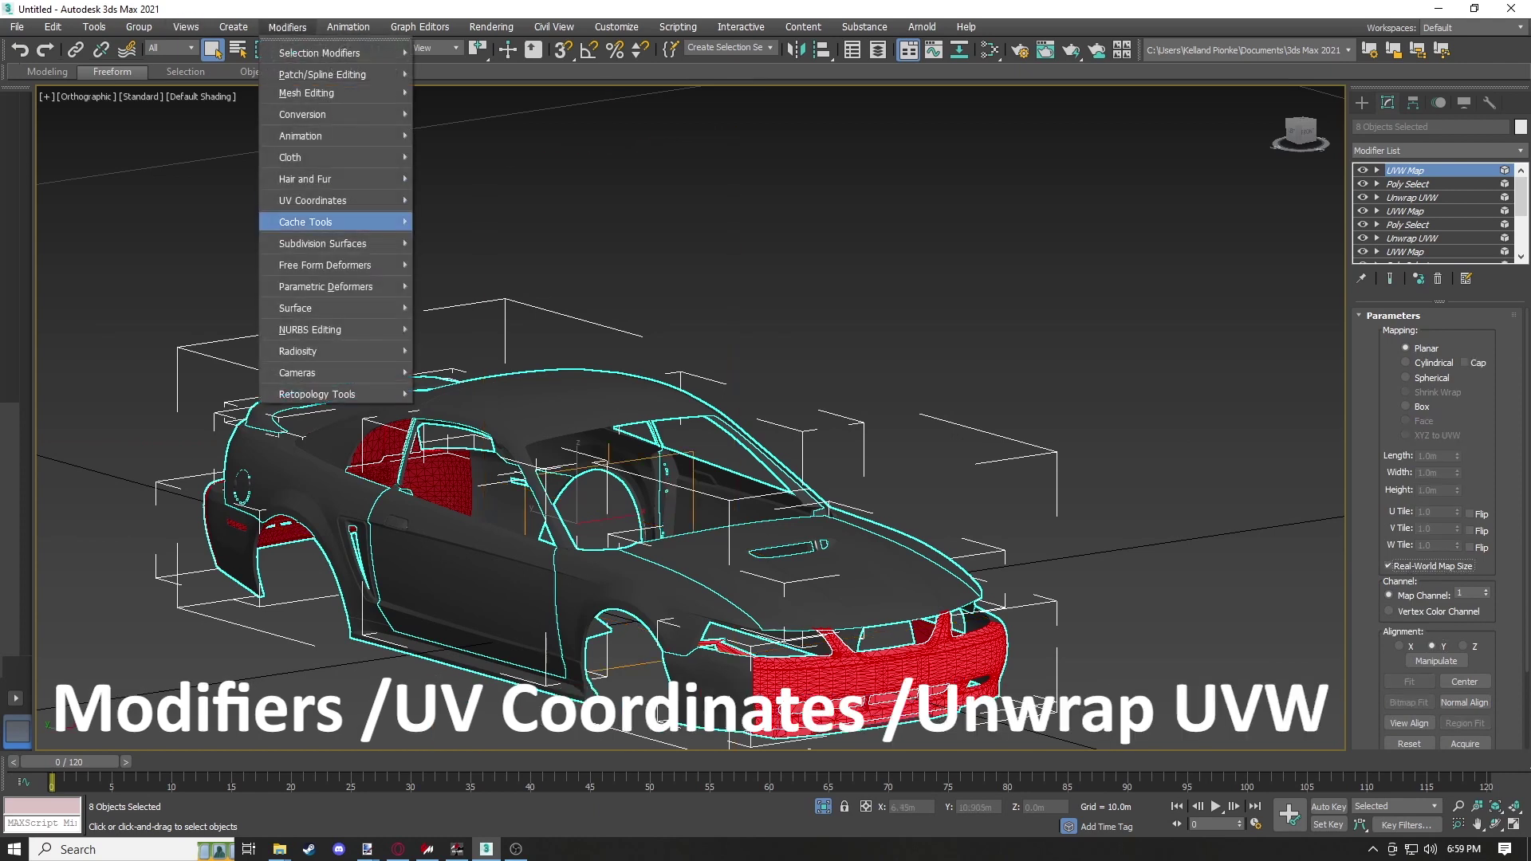
pyautogui.moveTo(319, 200)
pyautogui.click(465, 273)
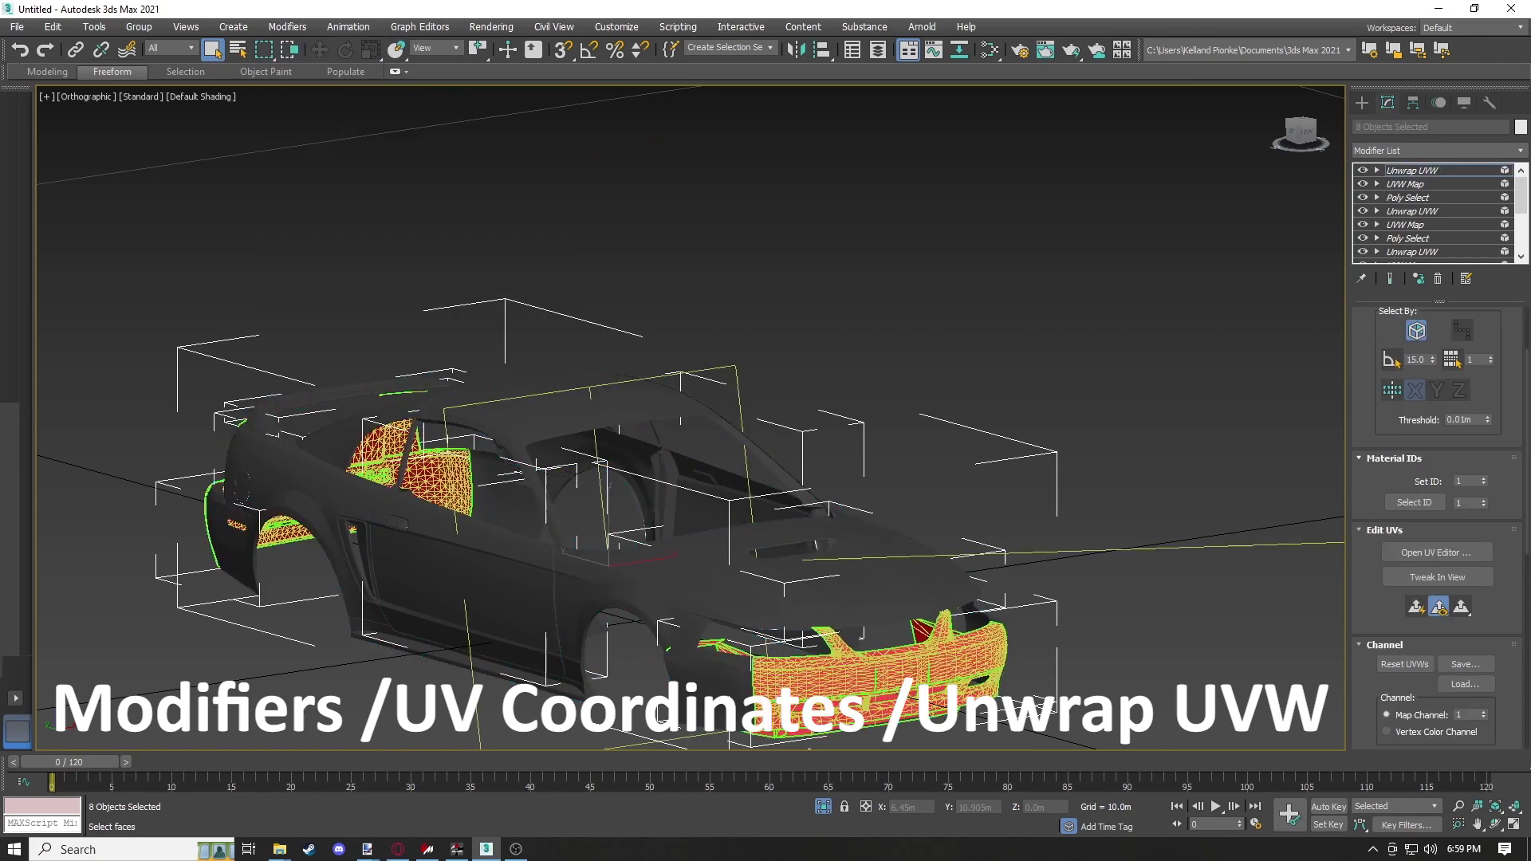
pyautogui.click(1437, 552)
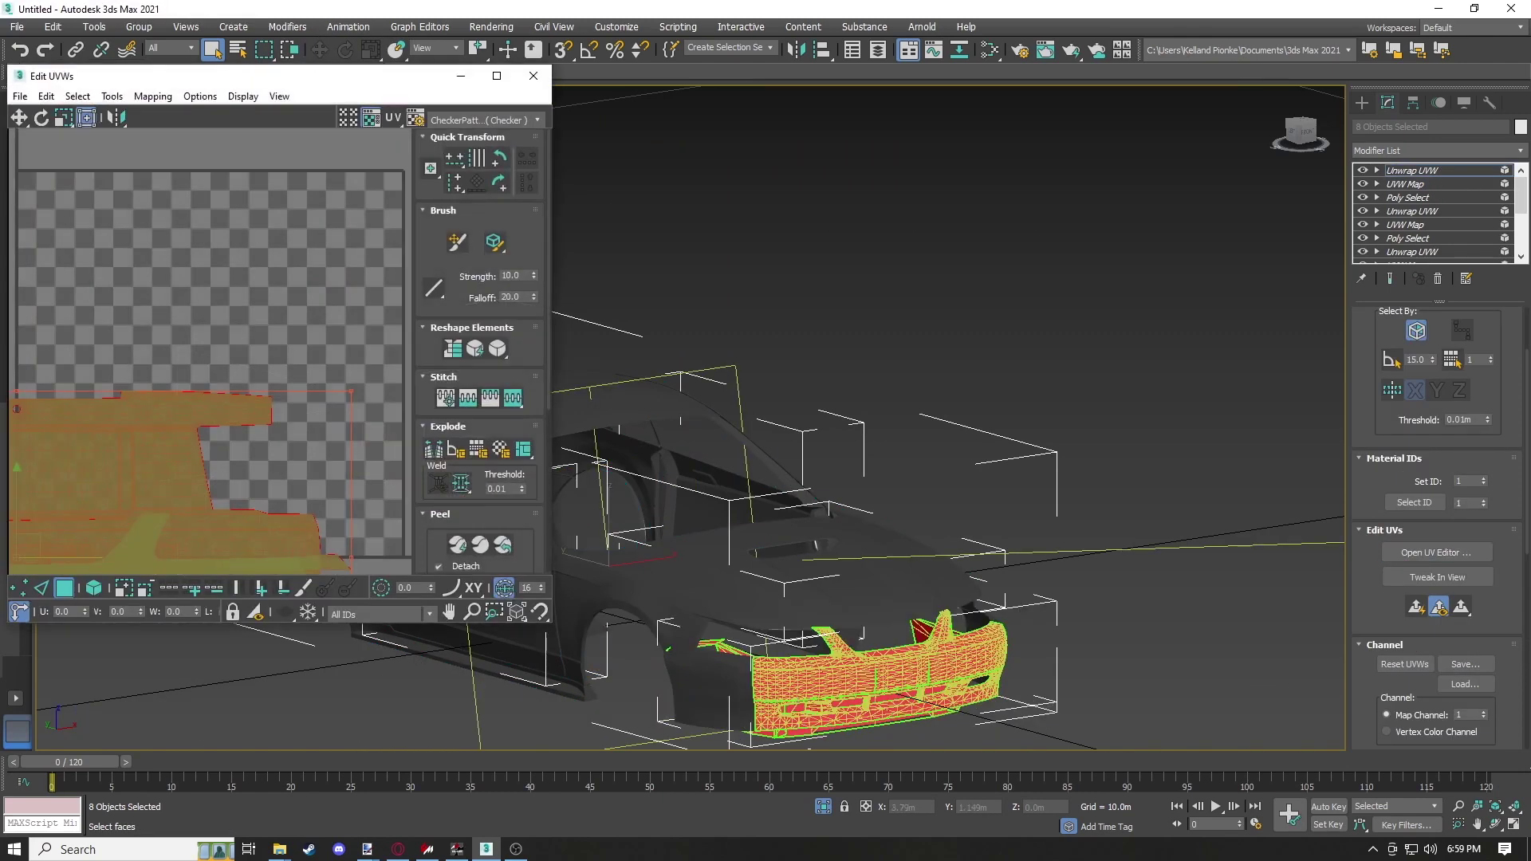
# Move the overlapping front and rear shells into the empty space diagonally below and left of the checker tile, and close the UV editor
pyautogui.scroll(-2, 244, 385)
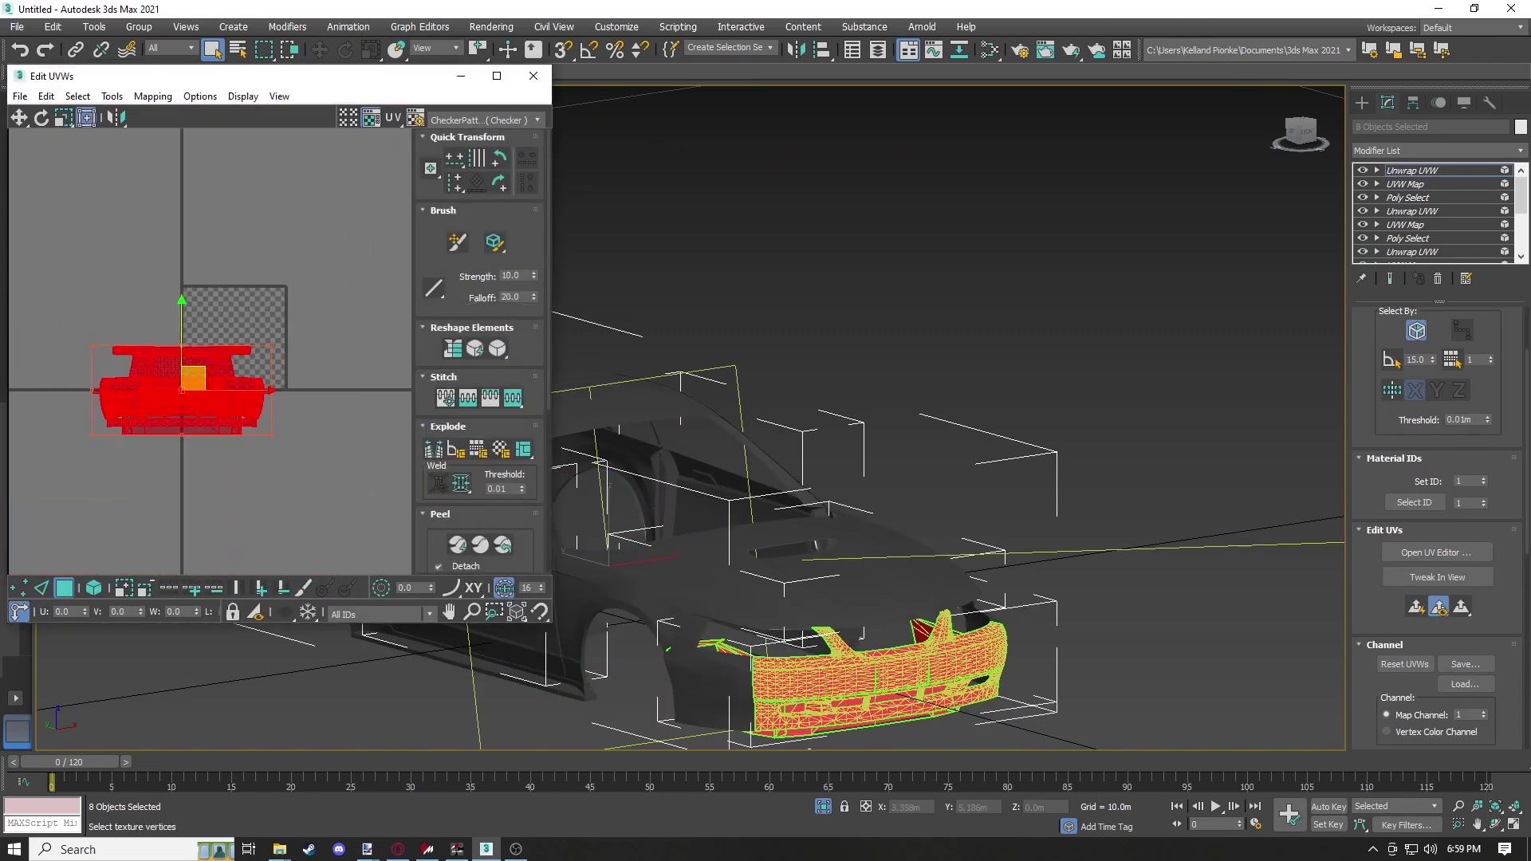
pyautogui.moveTo(227, 384); pyautogui.dragTo(407, 281, button='middle')
pyautogui.moveTo(373, 274); pyautogui.dragTo(256, 333)
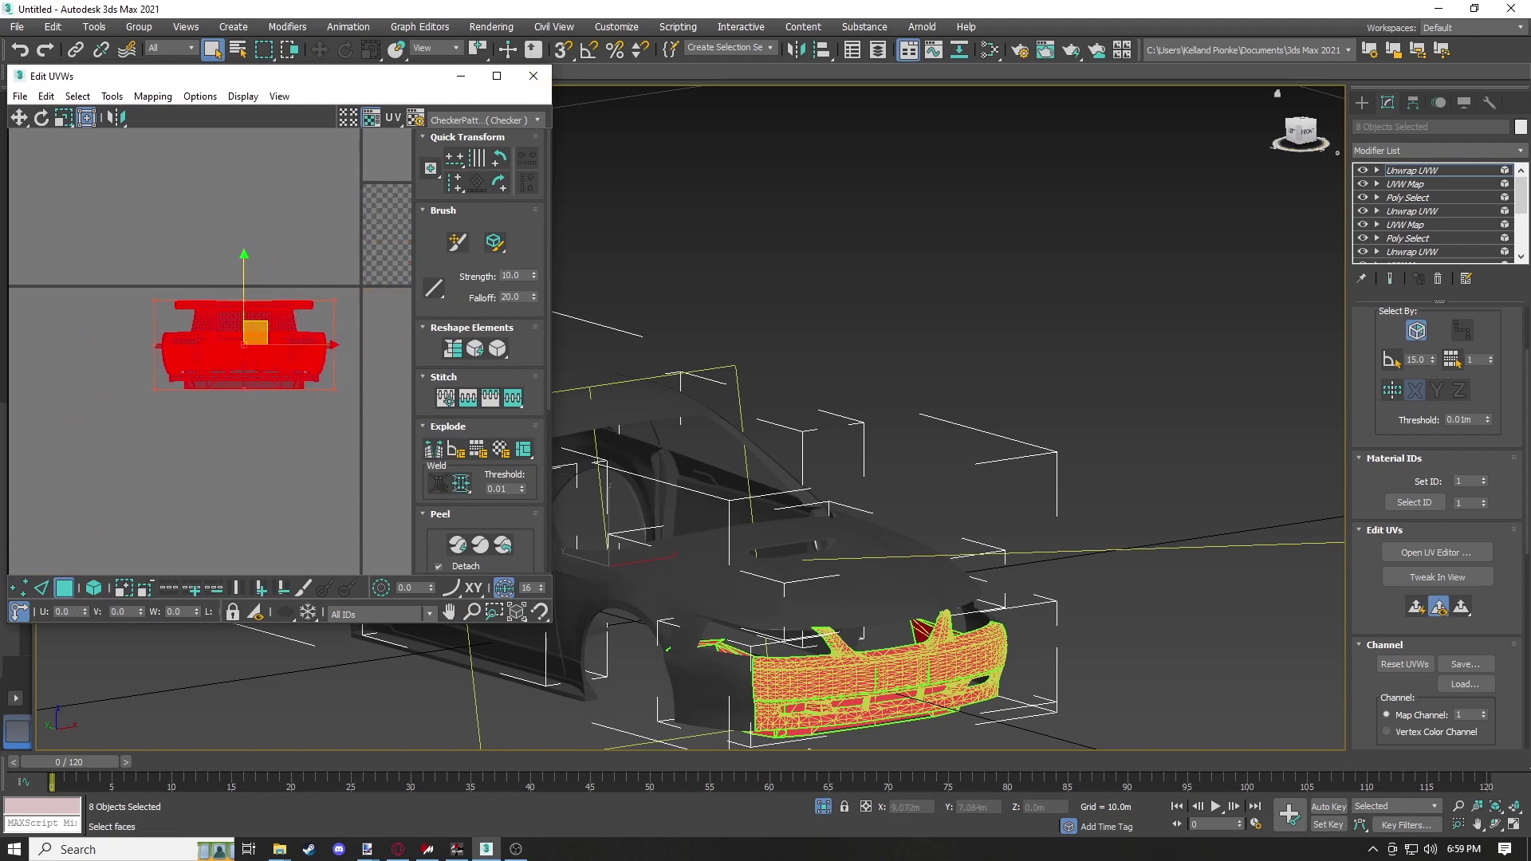
pyautogui.click(534, 76)
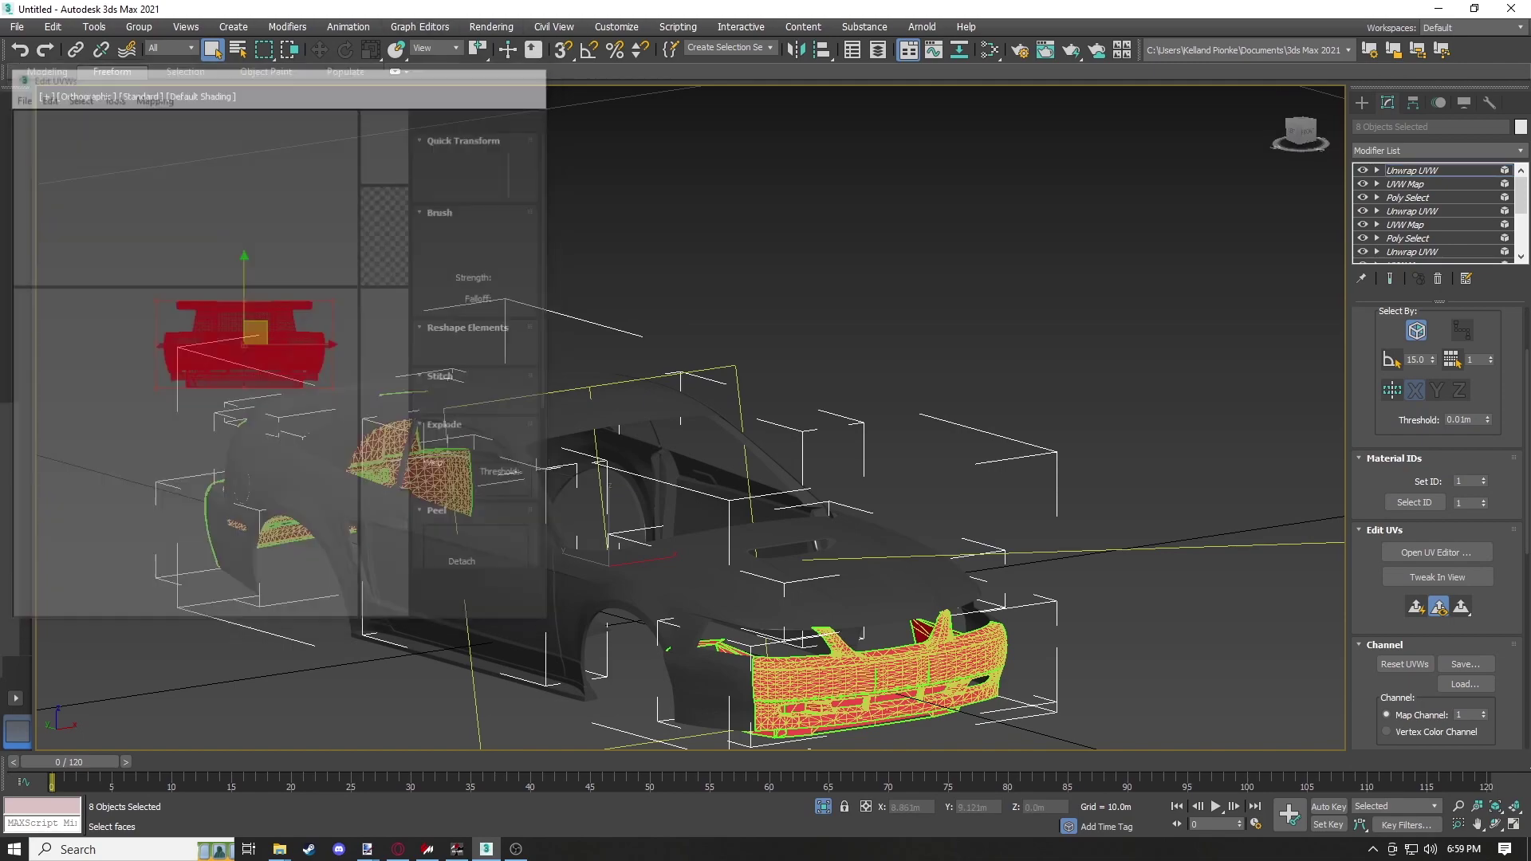
# Select only the rear bumper and rear trunk-panel polygons on the car, checking the selection from the front and both sides
pyautogui.moveTo(1299, 133); pyautogui.dragTo(1460, 172)
pyautogui.moveTo(1021, 443); pyautogui.dragTo(928, 101, button='middle')
pyautogui.moveTo(742, 533); pyautogui.dragTo(1007, 691)
pyautogui.keyDown('alt'); pyautogui.moveTo(1008, 690); pyautogui.dragTo(877, 590, button='middle'); pyautogui.keyUp('alt')
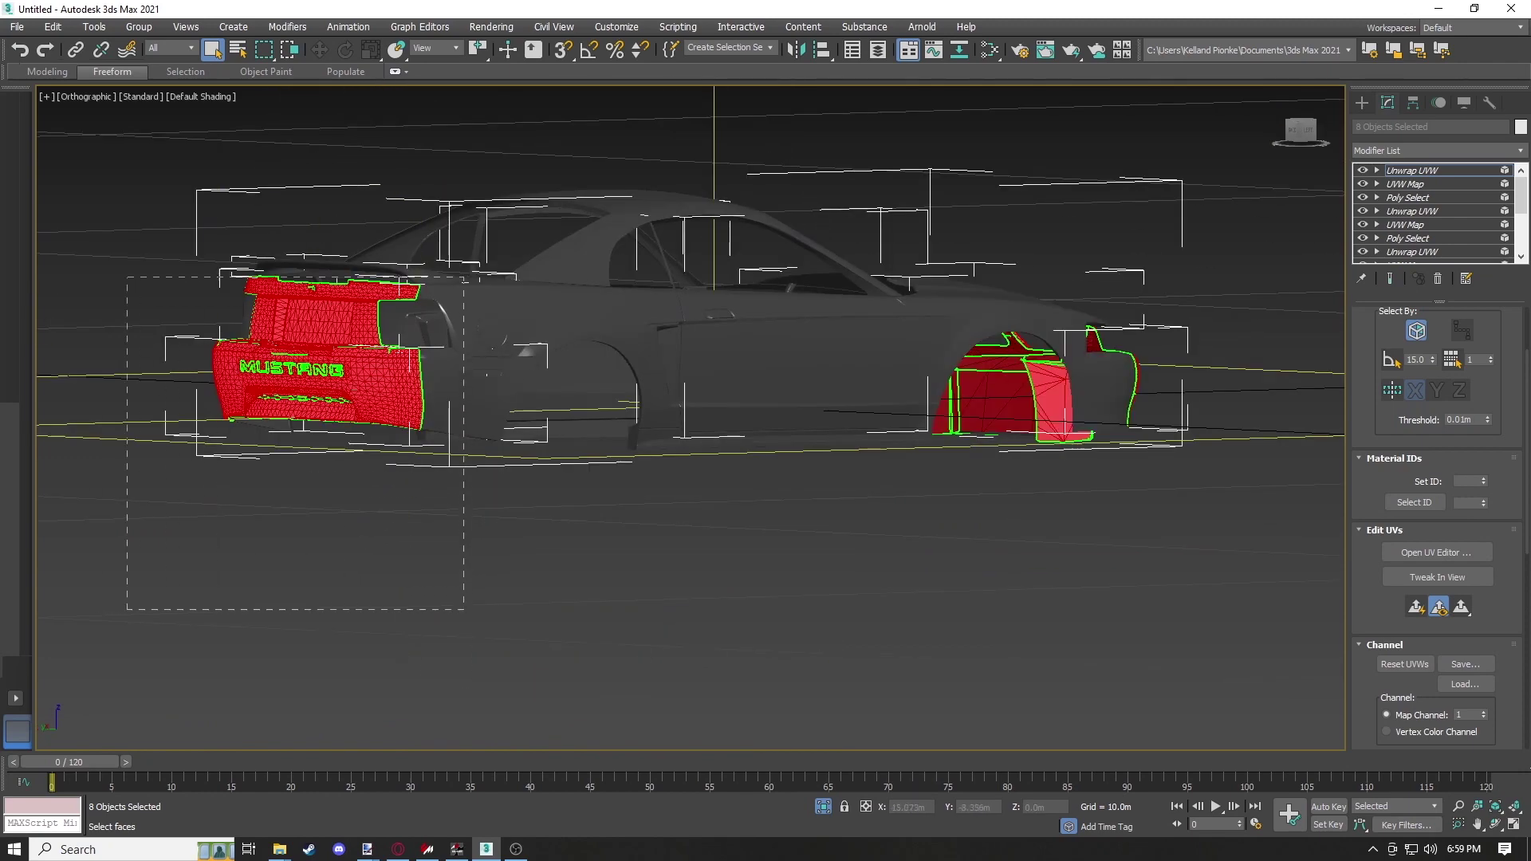
pyautogui.moveTo(464, 610); pyautogui.dragTo(464, 610)
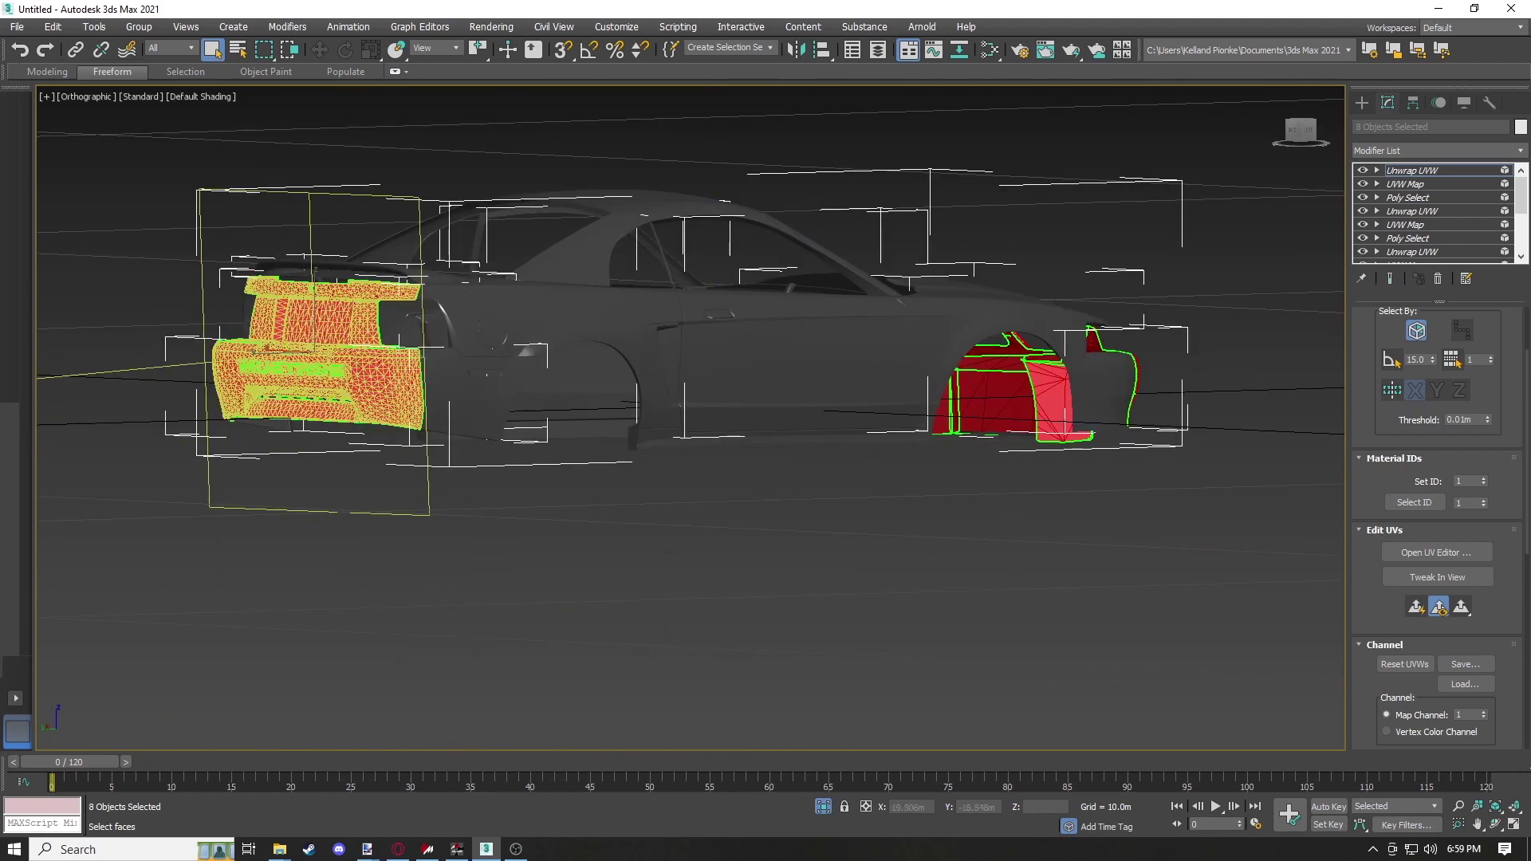
pyautogui.moveTo(1301, 132); pyautogui.dragTo(1212, 132)
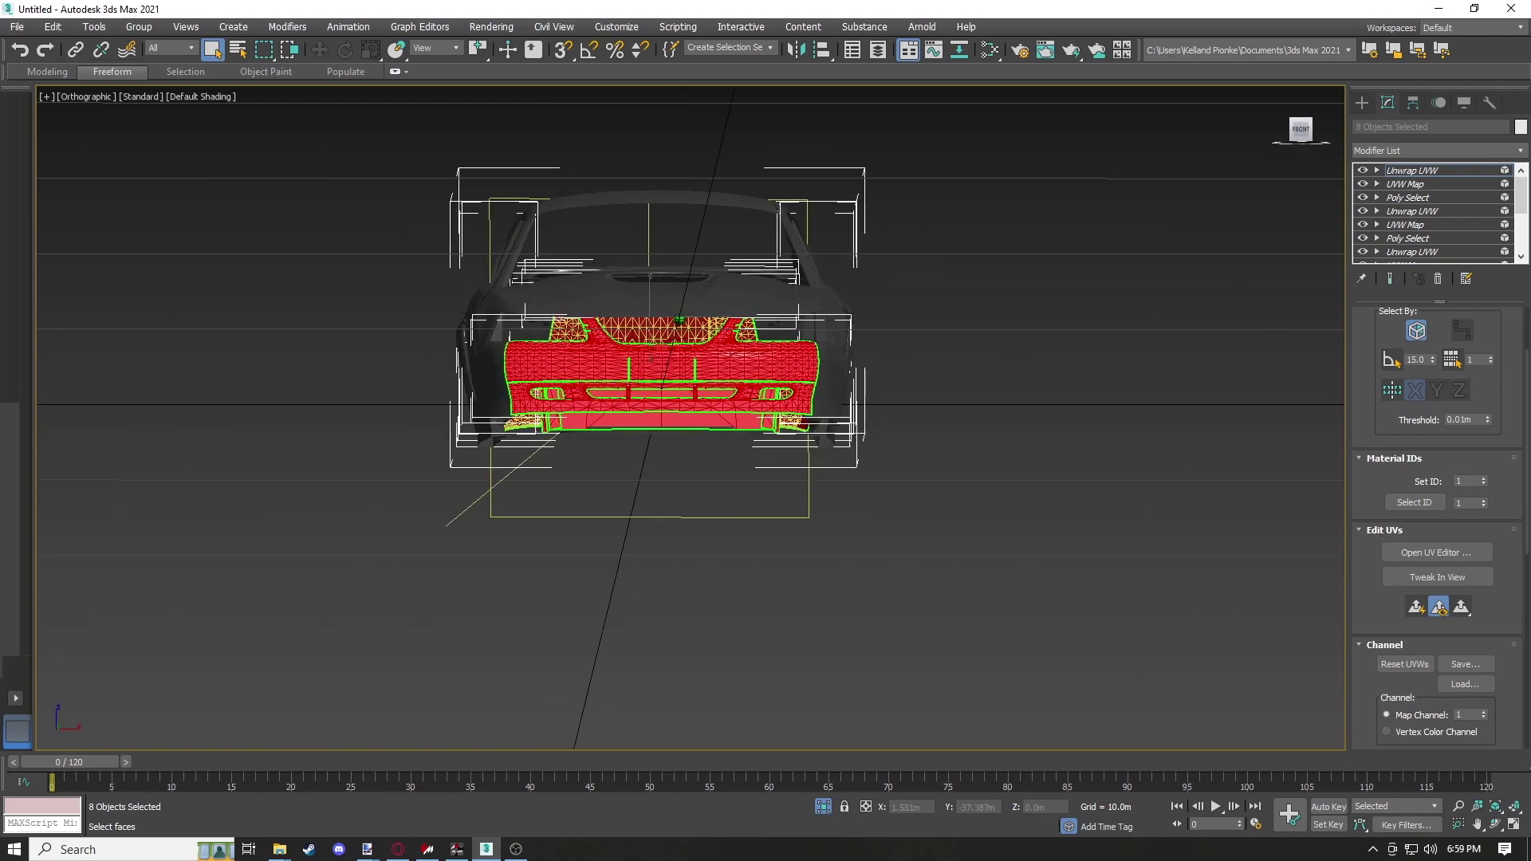
pyautogui.moveTo(678, 319)
pyautogui.keyDown('alt'); pyautogui.mouseDown(button='middle')
pyautogui.moveTo(705, 375)
pyautogui.moveTo(697, 399)
pyautogui.mouseUp(button='middle'); pyautogui.keyUp('alt')
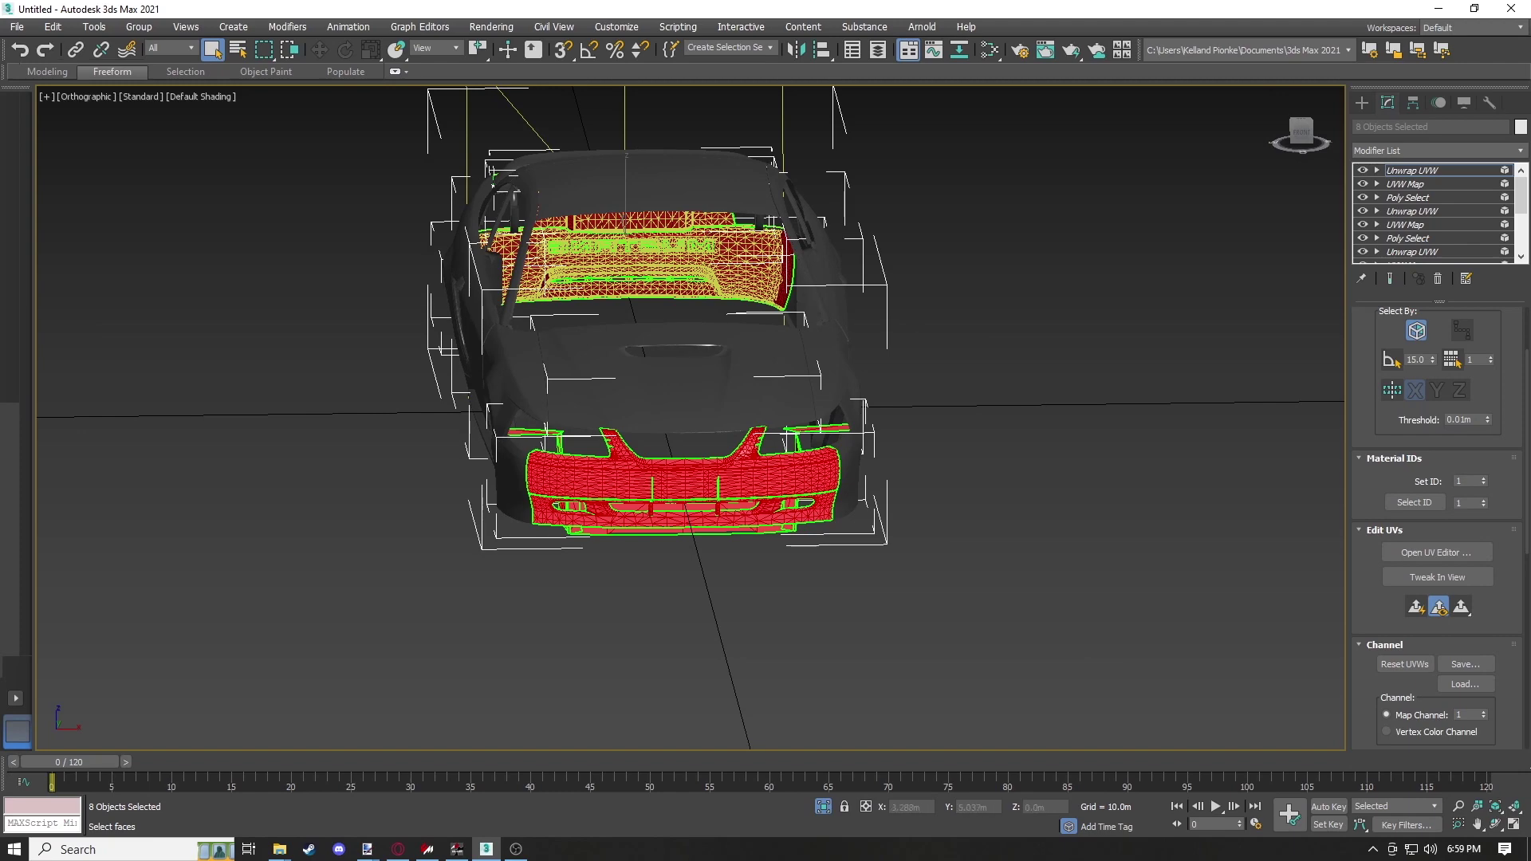
pyautogui.moveTo(1301, 125); pyautogui.dragTo(1238, 107)
pyautogui.moveTo(1209, 586); pyautogui.dragTo(1209, 586)
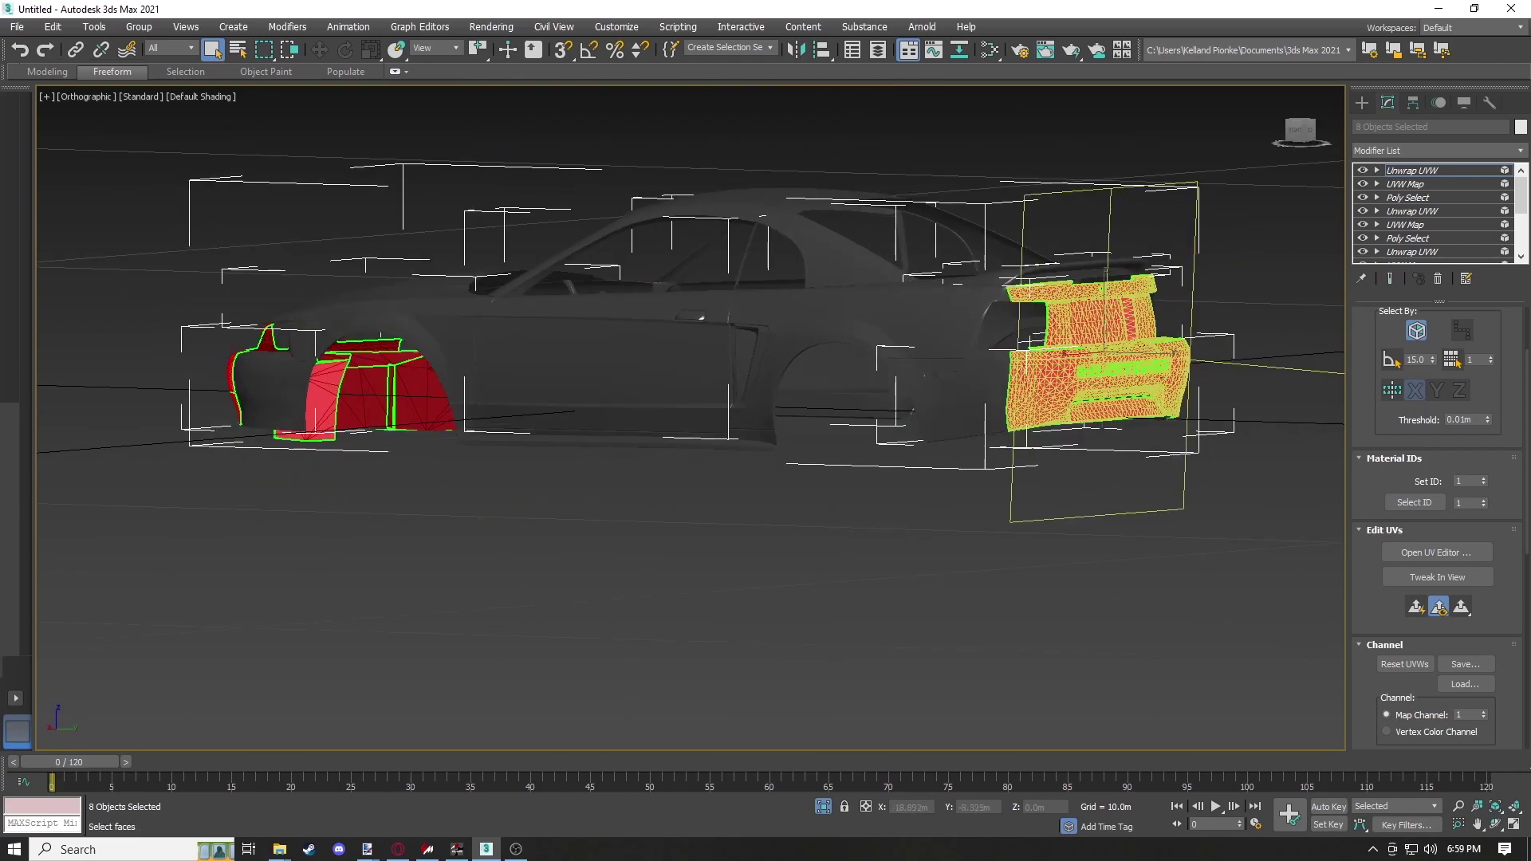
pyautogui.moveTo(1303, 130); pyautogui.dragTo(981, 134)
pyautogui.moveTo(259, 523); pyautogui.dragTo(273, 547)
pyautogui.moveTo(104, 188); pyautogui.dragTo(373, 310, button='middle')
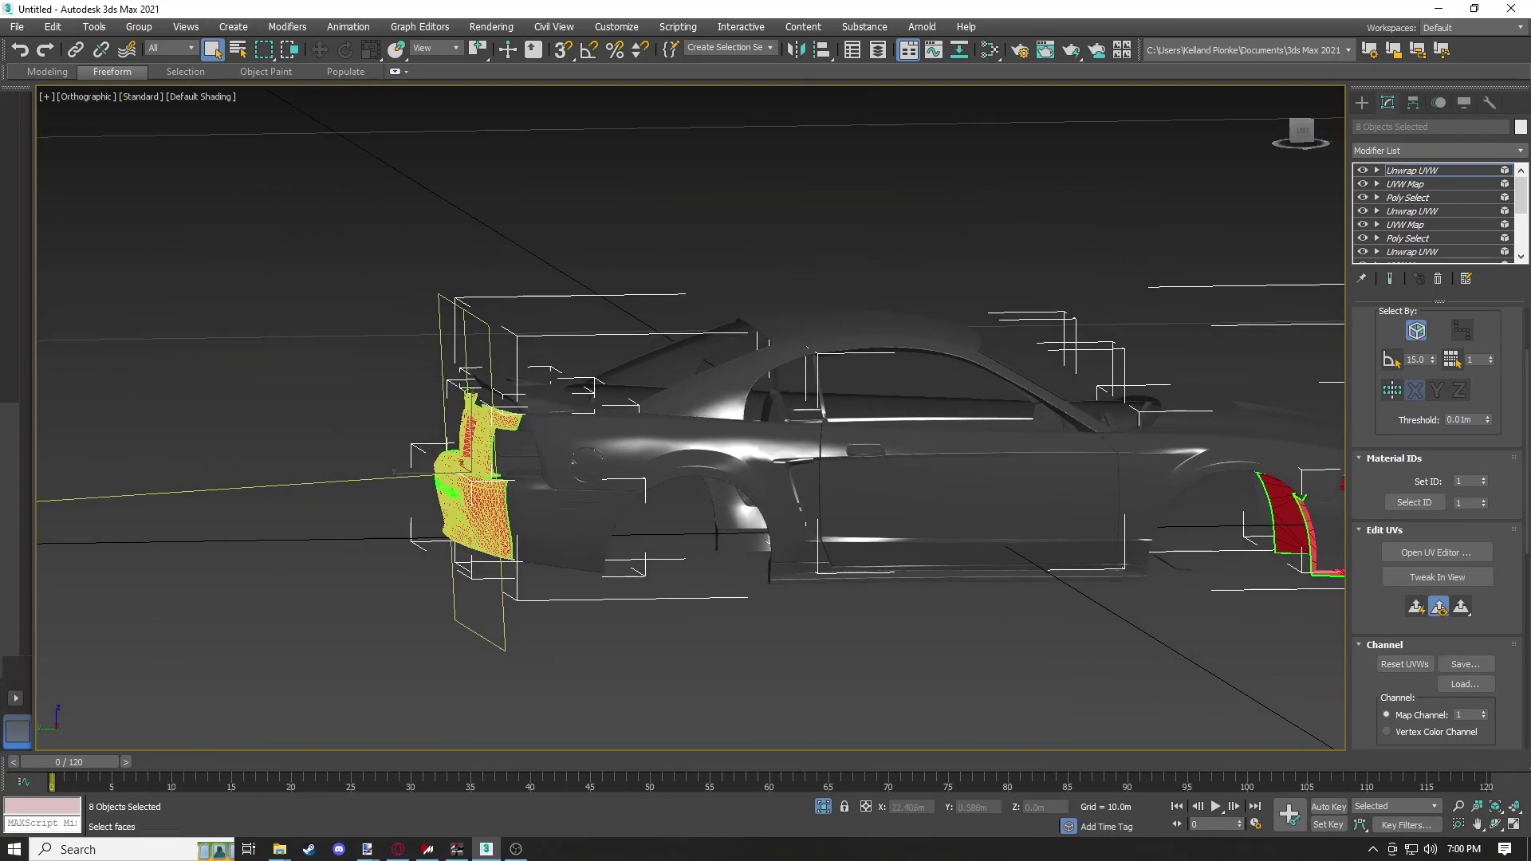
# Reopen the UV editor and move the rear-end shell straight down until it sits clear below the front bumper shell
pyautogui.click(287, 26)
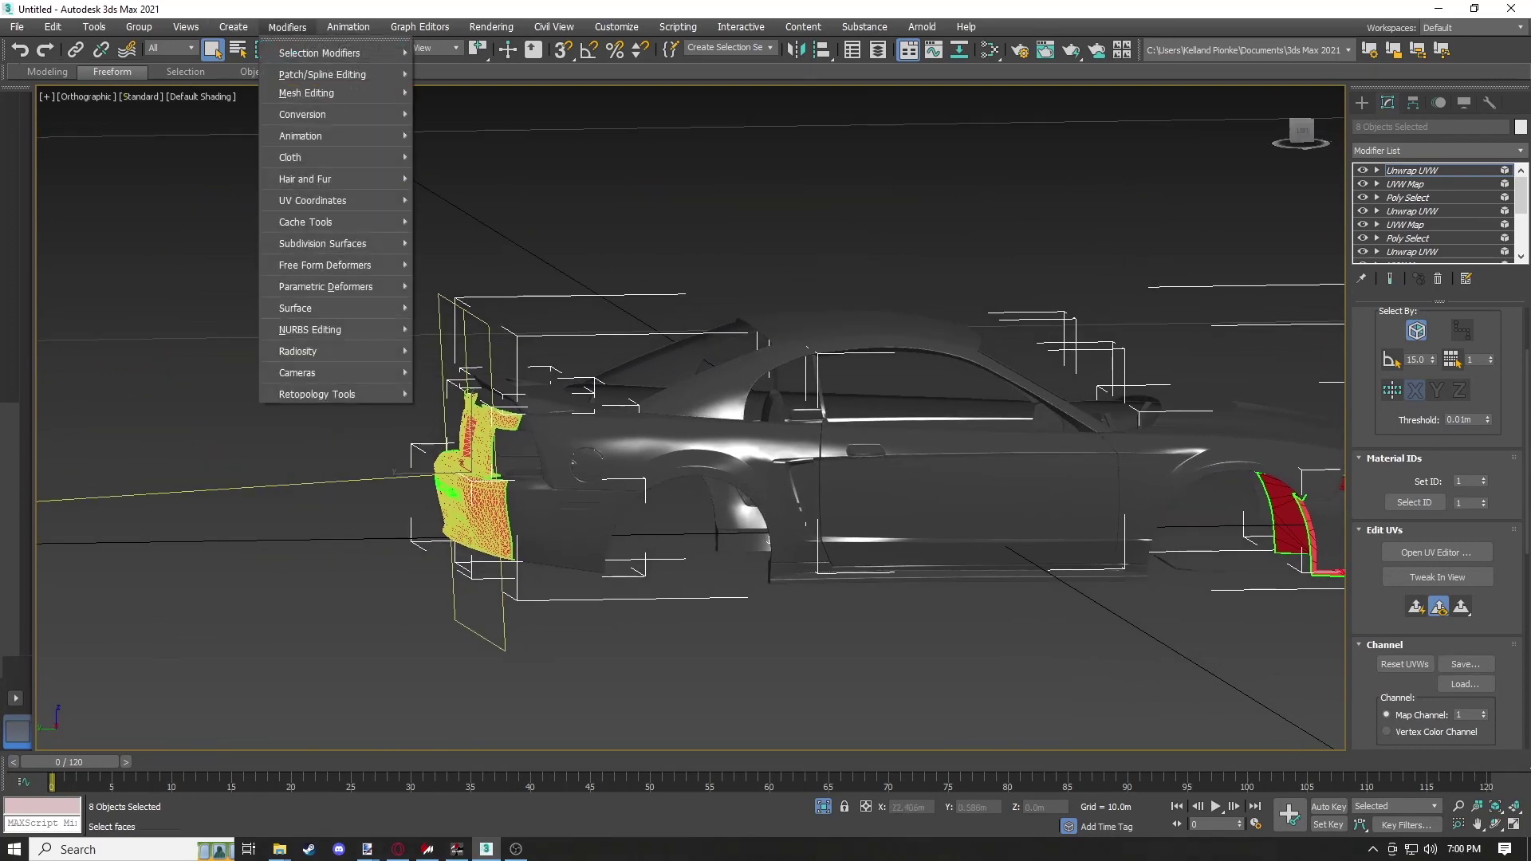
pyautogui.moveTo(335, 200)
pyautogui.click(1435, 552)
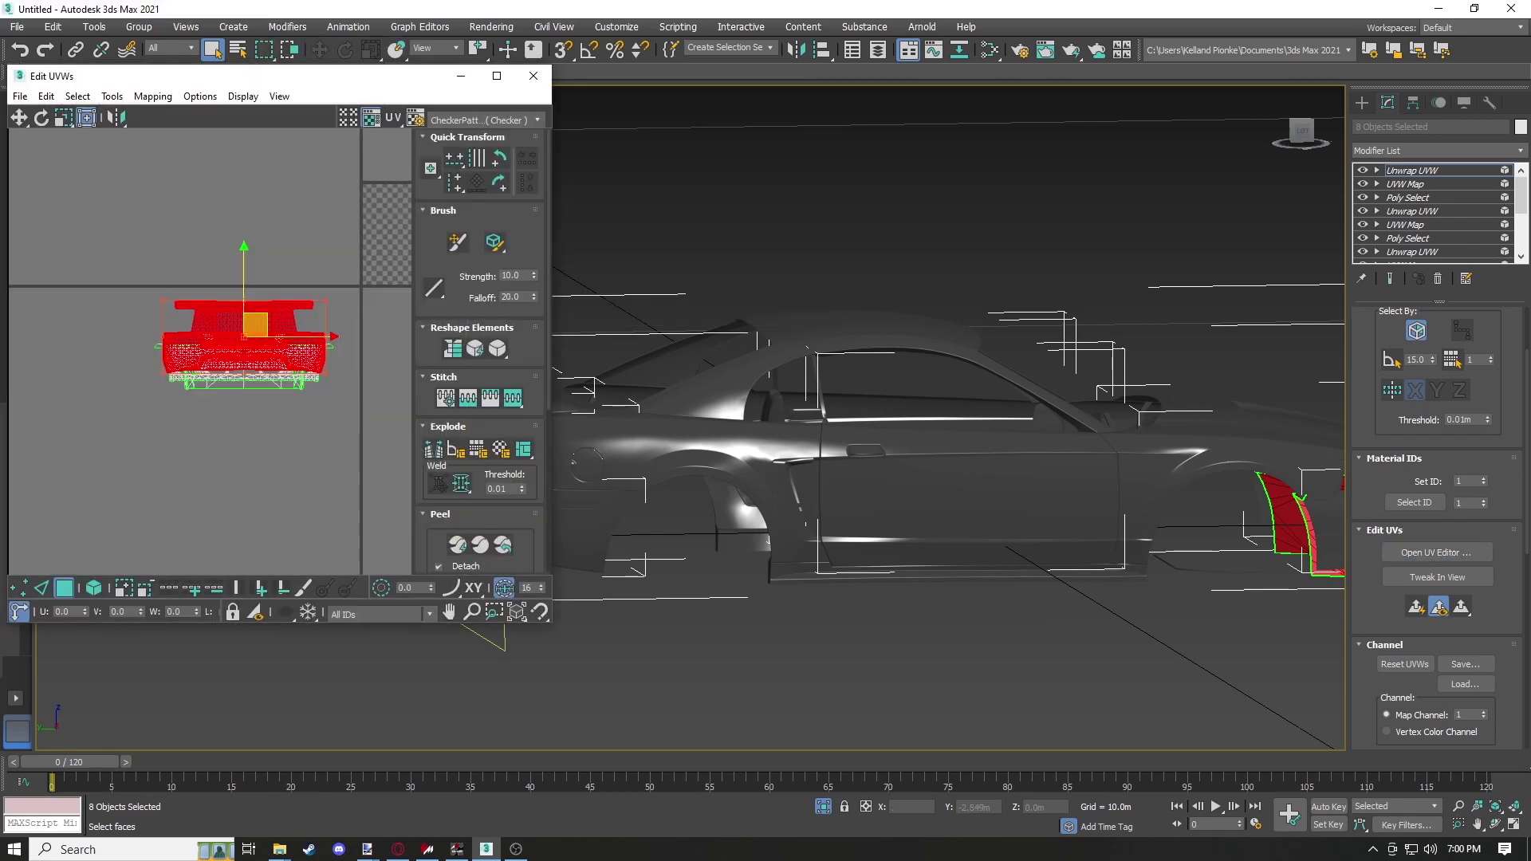
pyautogui.scroll(3, 241, 314)
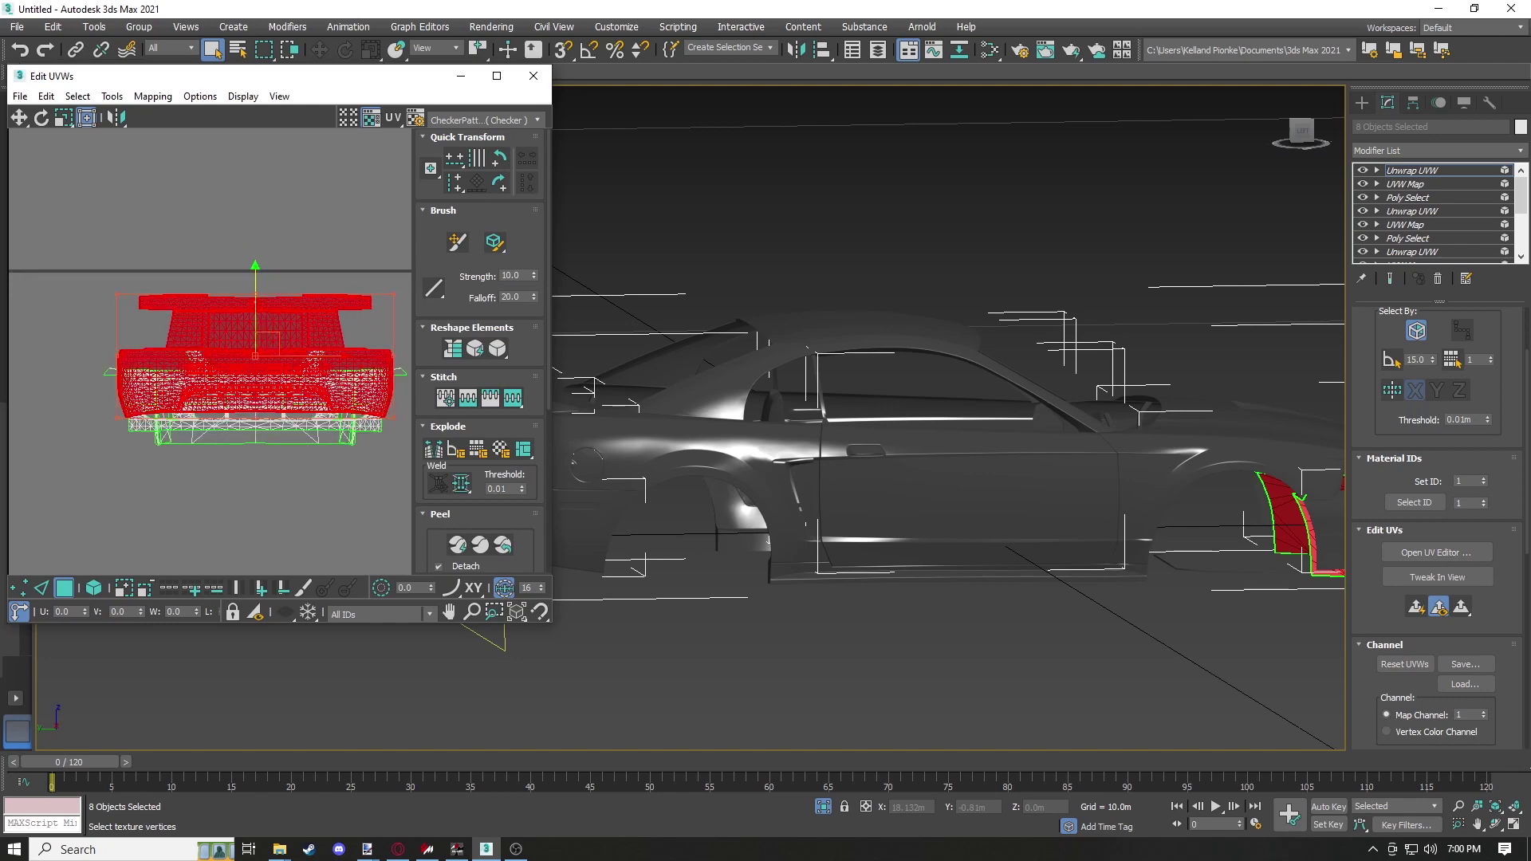
pyautogui.moveTo(255, 311); pyautogui.dragTo(255, 528)
pyautogui.moveTo(255, 528); pyautogui.dragTo(259, 330, button='middle')
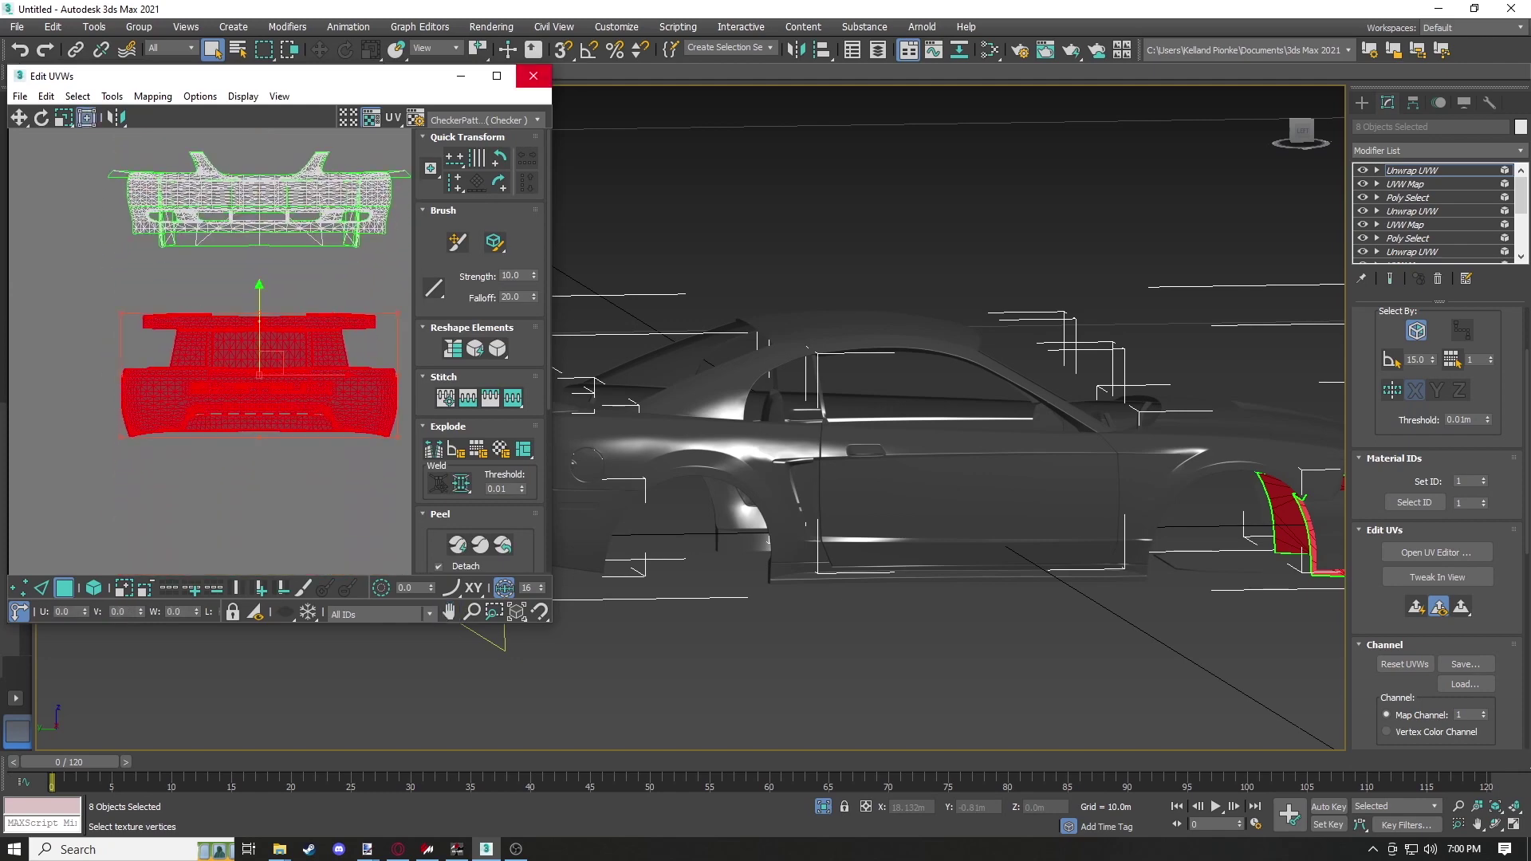
# Maximize the UV editor, inspect the MUSTANG lettering on the rear shell, and mirror the shell horizontally so the lettering reads correctly
pyautogui.click(497, 76)
pyautogui.scroll(10, 629, 705)
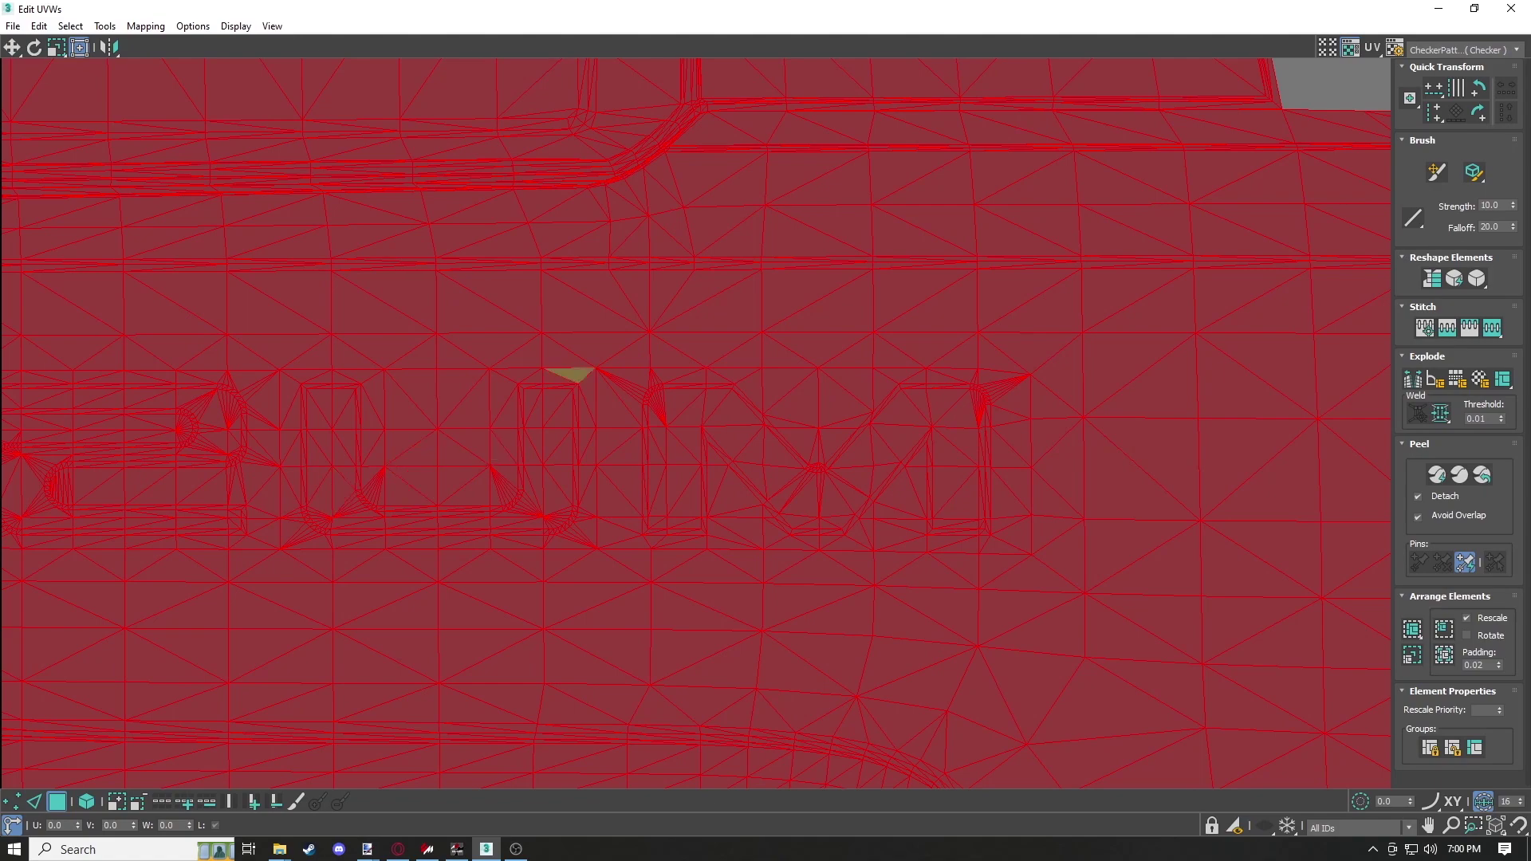
pyautogui.scroll(-4, 344, 490)
pyautogui.scroll(-2, 311, 622)
pyautogui.scroll(-5, 698, 423)
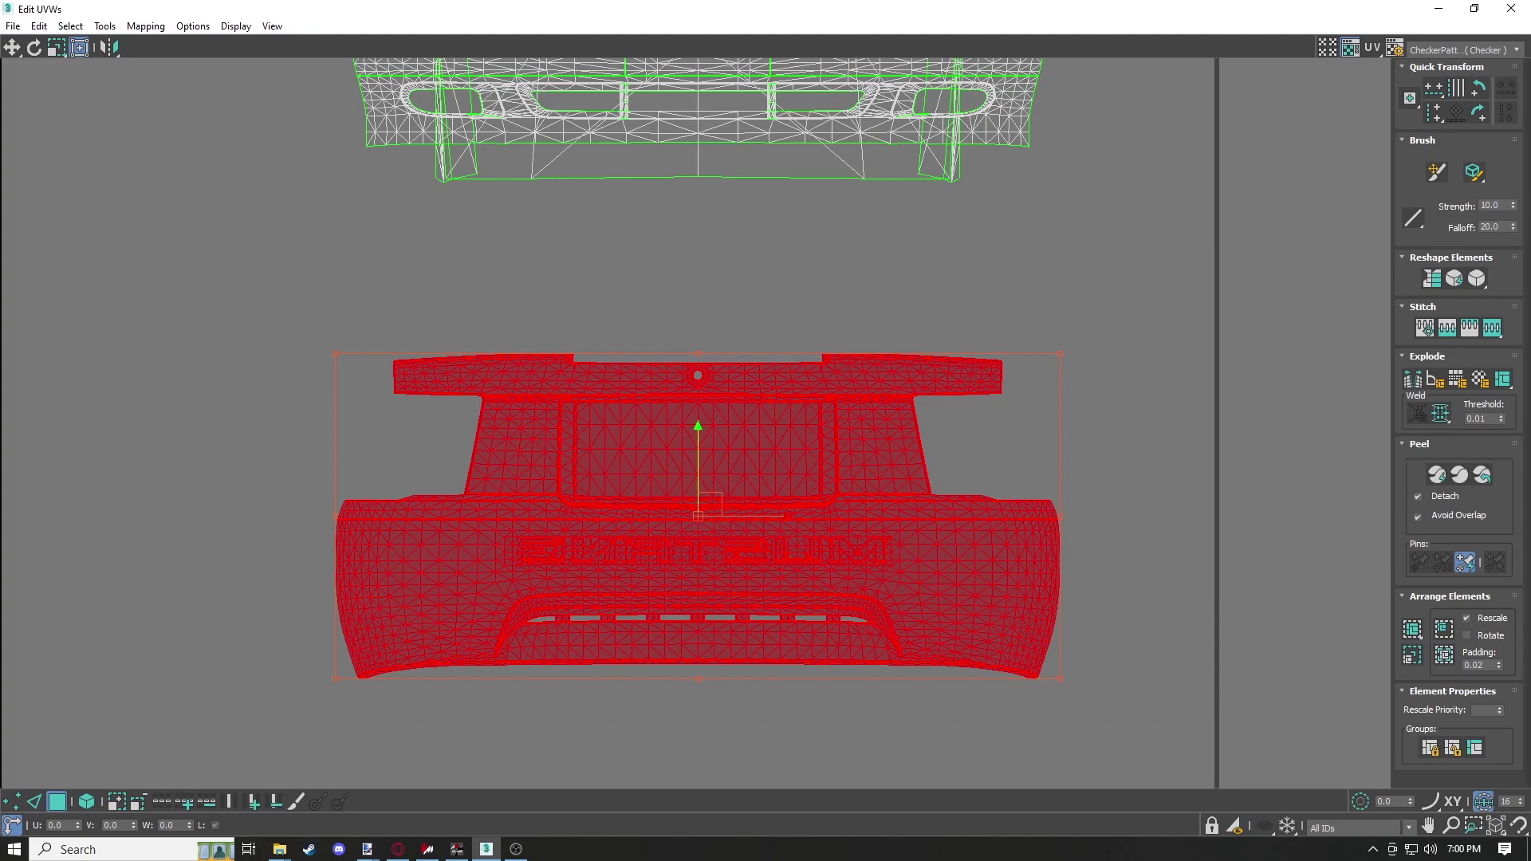
pyautogui.click(109, 48)
pyautogui.scroll(3, 598, 549)
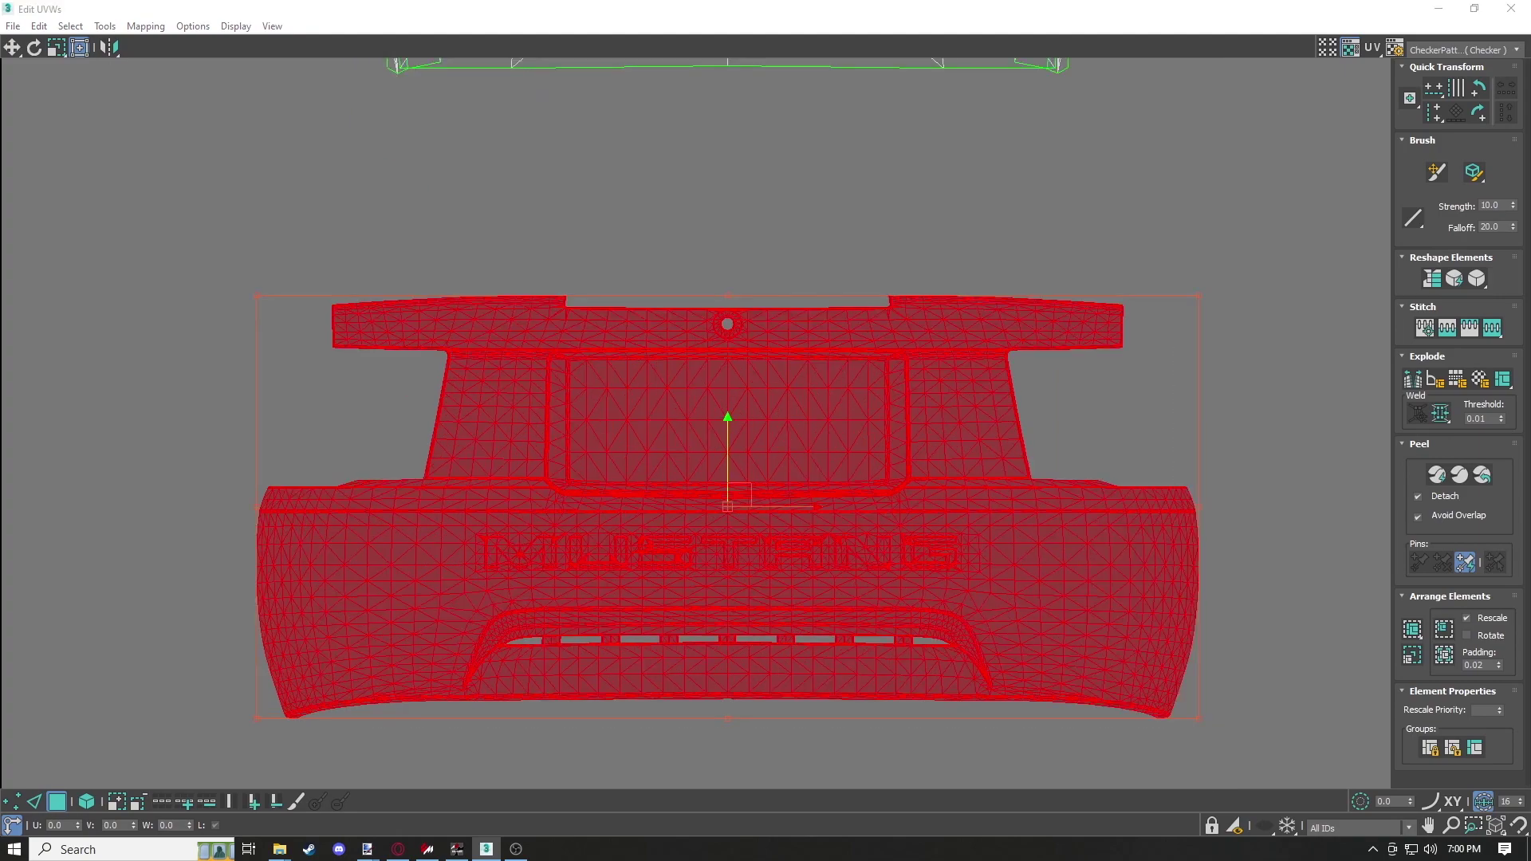
# Examine the lettering on the mirrored rear shell and its placement relative to the front bumper shell and checker tile
pyautogui.scroll(-7, 598, 544)
pyautogui.scroll(1, 699, 391)
pyautogui.moveTo(942, 457); pyautogui.dragTo(400, 723)
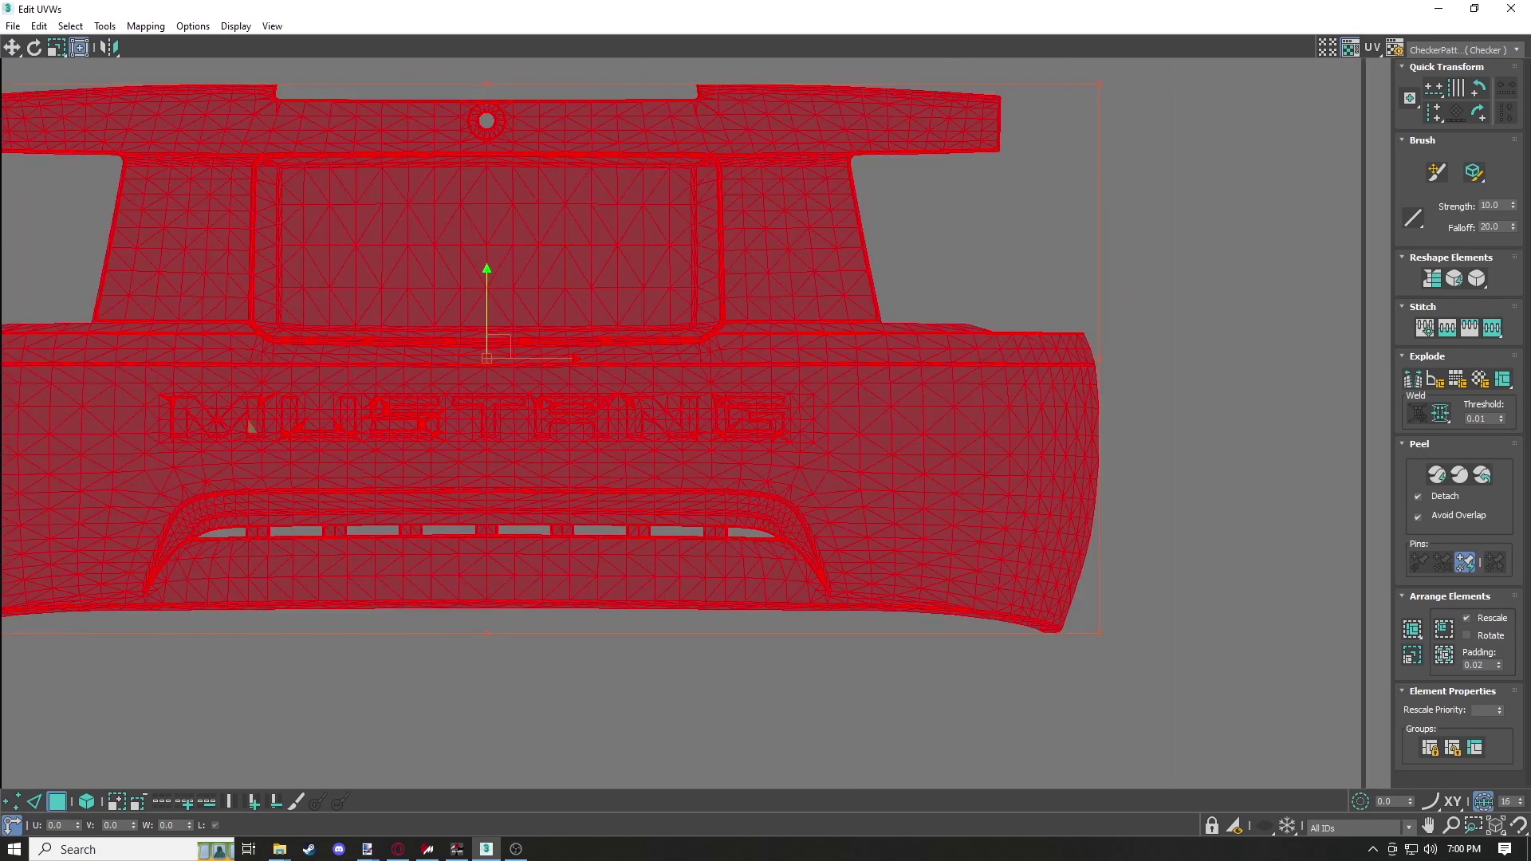
pyautogui.scroll(-4, 595, 431)
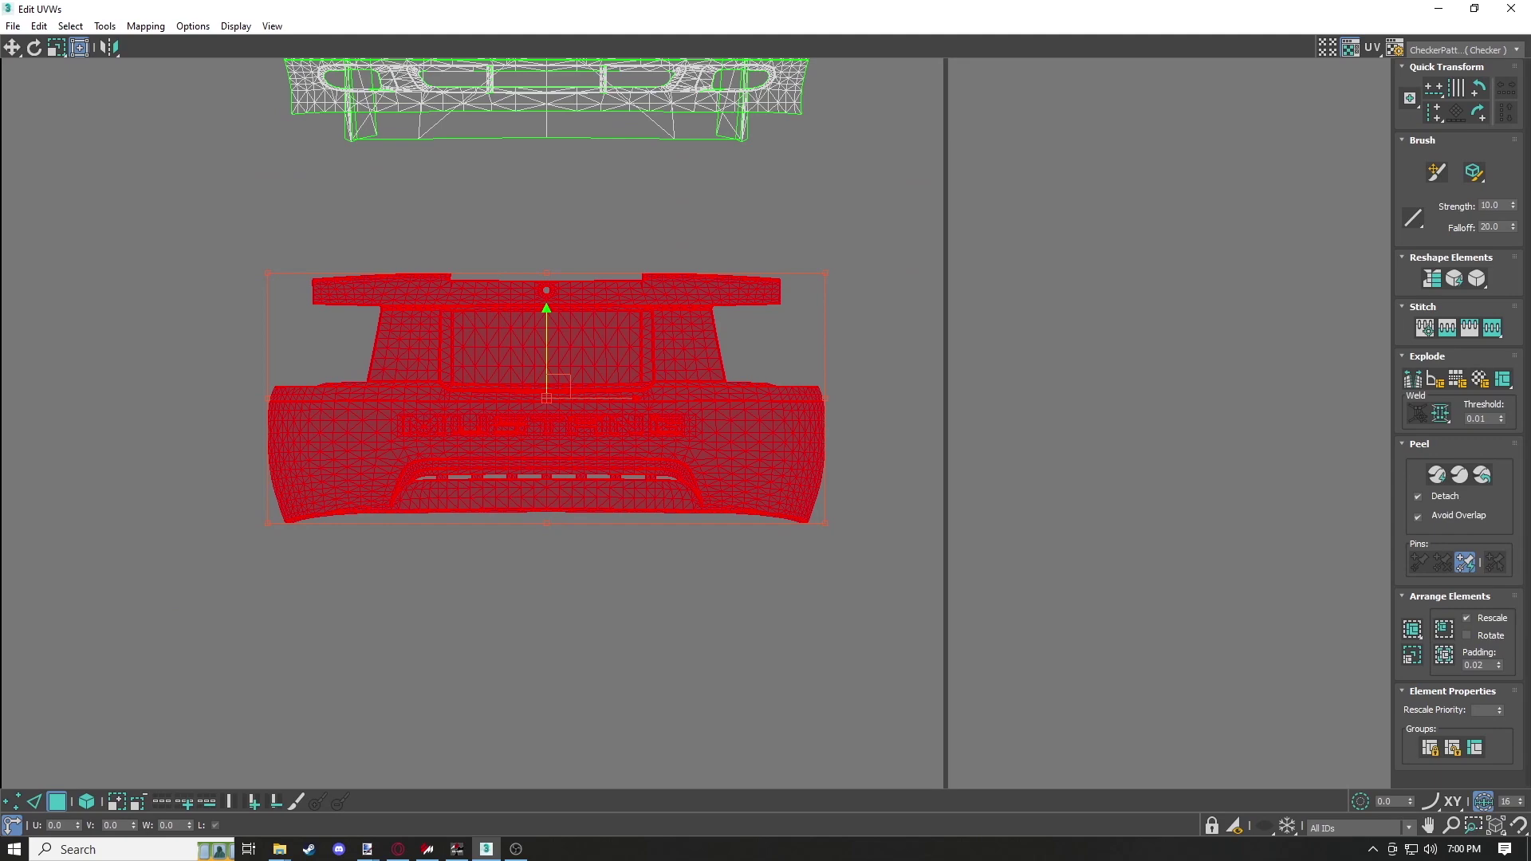
pyautogui.moveTo(996, 264); pyautogui.dragTo(799, 494, button='middle')
pyautogui.scroll(-5, 955, 470)
pyautogui.scroll(6, 735, 417)
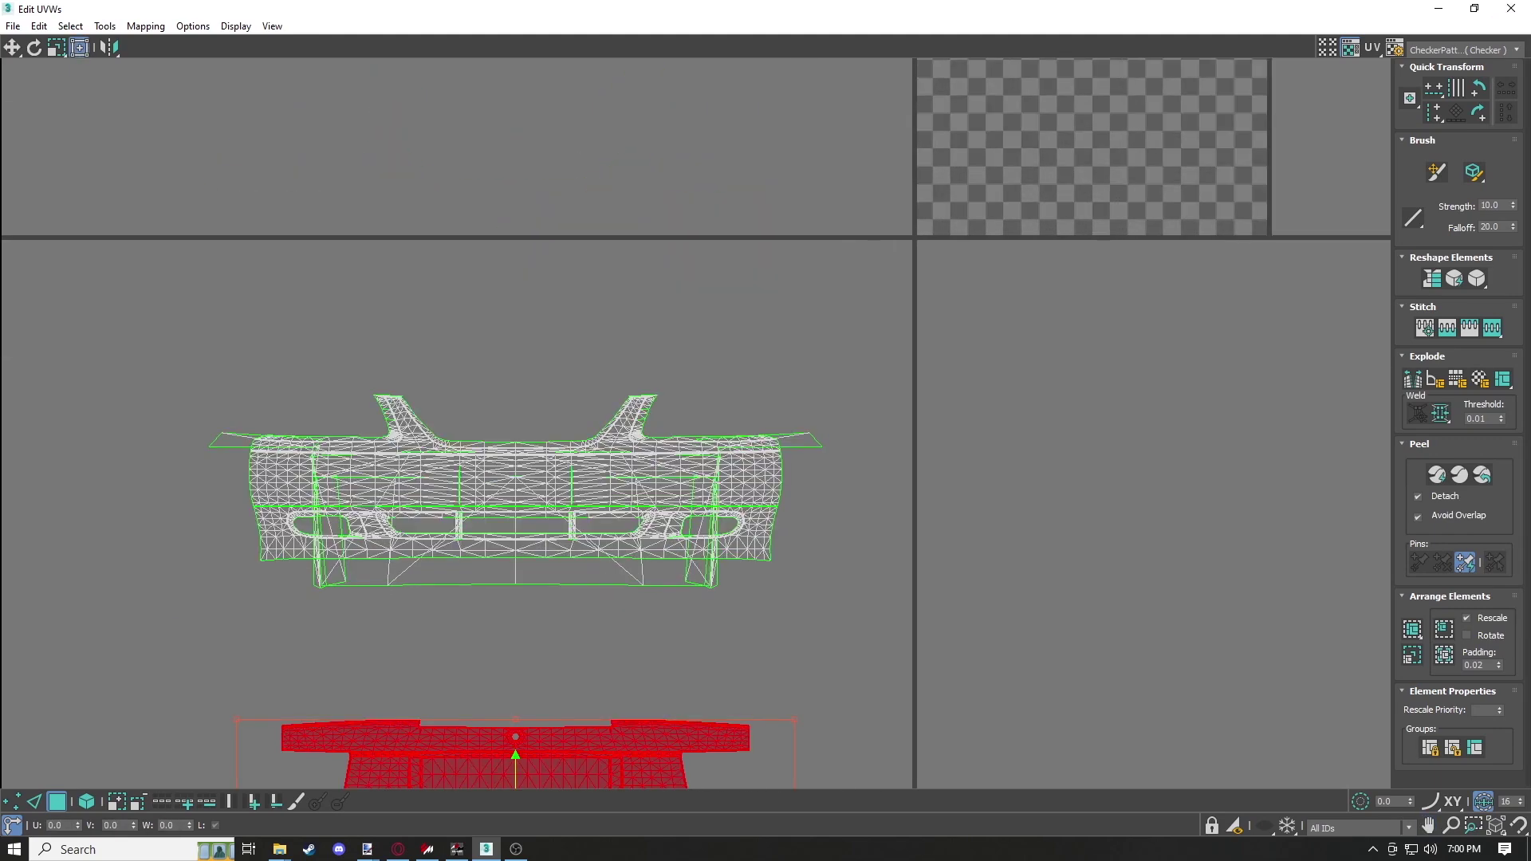
pyautogui.scroll(3, 718, 447)
# Add another Poly Select modifier, switch it to Element selection, and invert the selection of front and rear panels
pyautogui.click(287, 27)
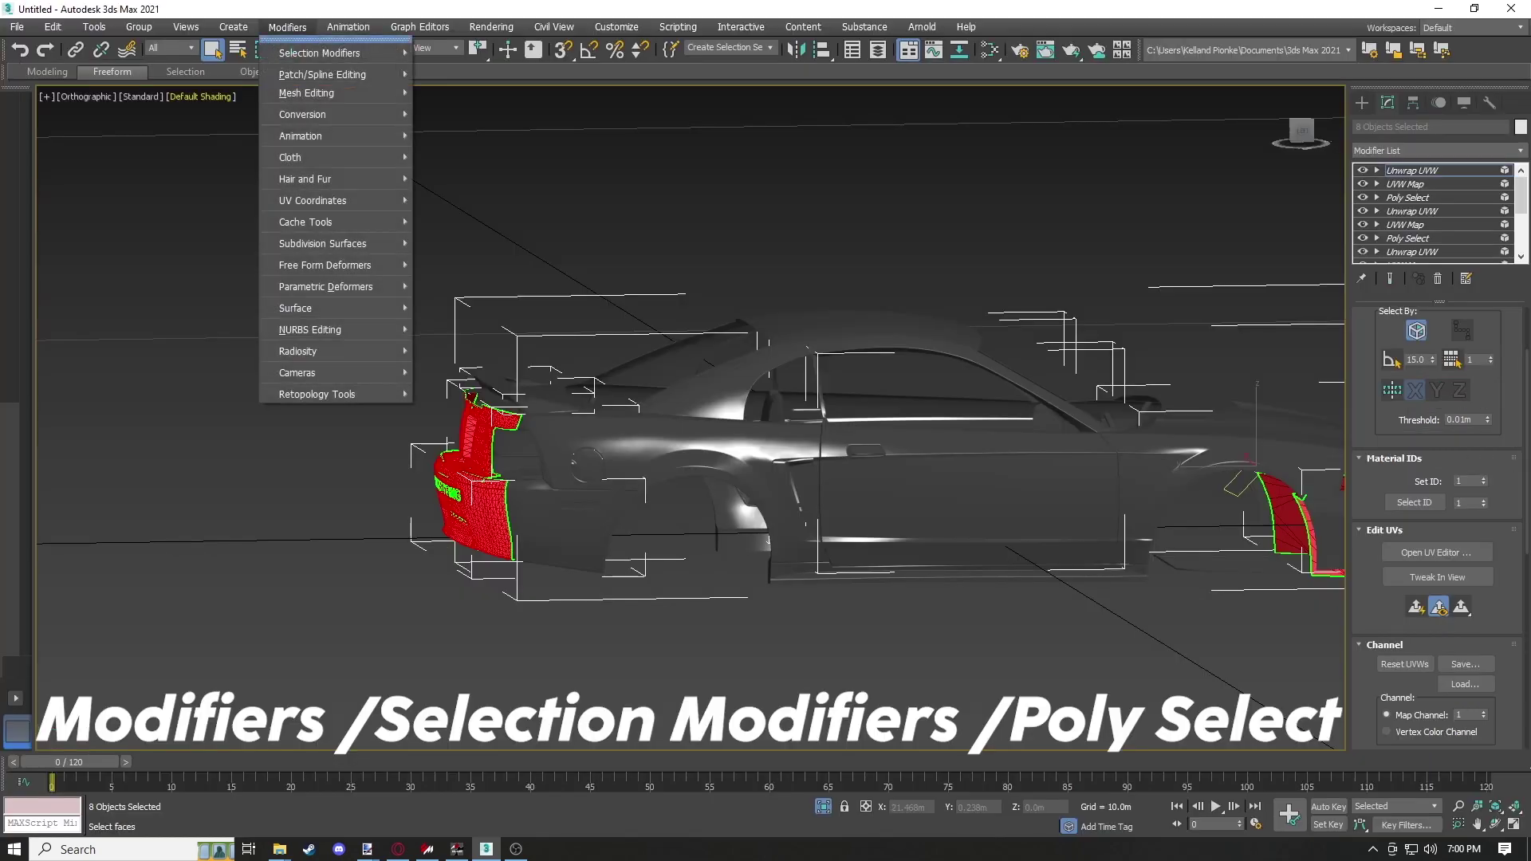
pyautogui.moveTo(319, 52)
pyautogui.click(459, 108)
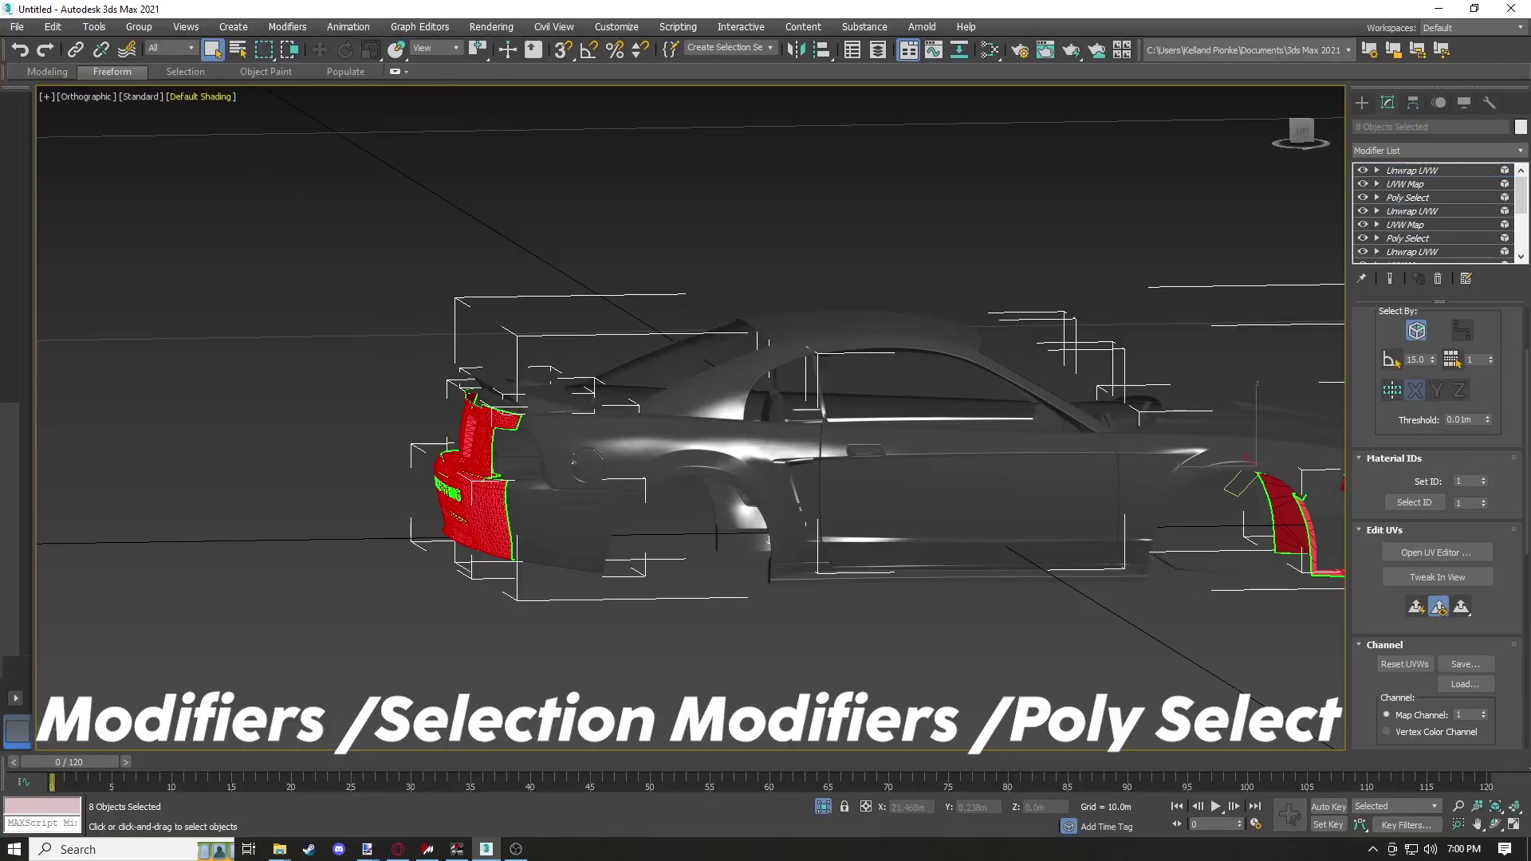
pyautogui.press('5')
pyautogui.scroll(-4, 395, 328)
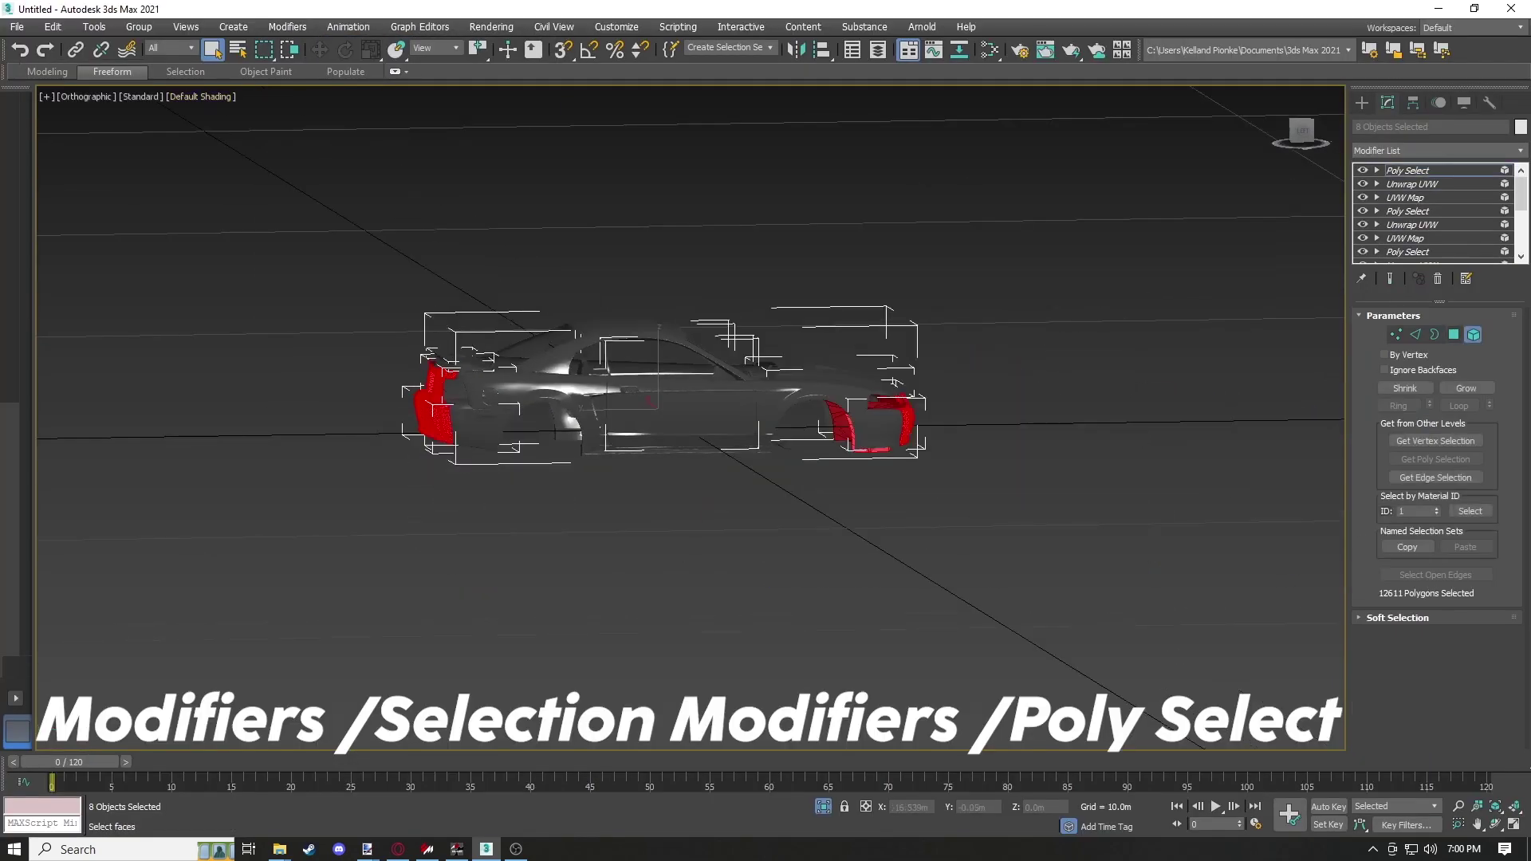
pyautogui.hotkey('ctrl', 'i')
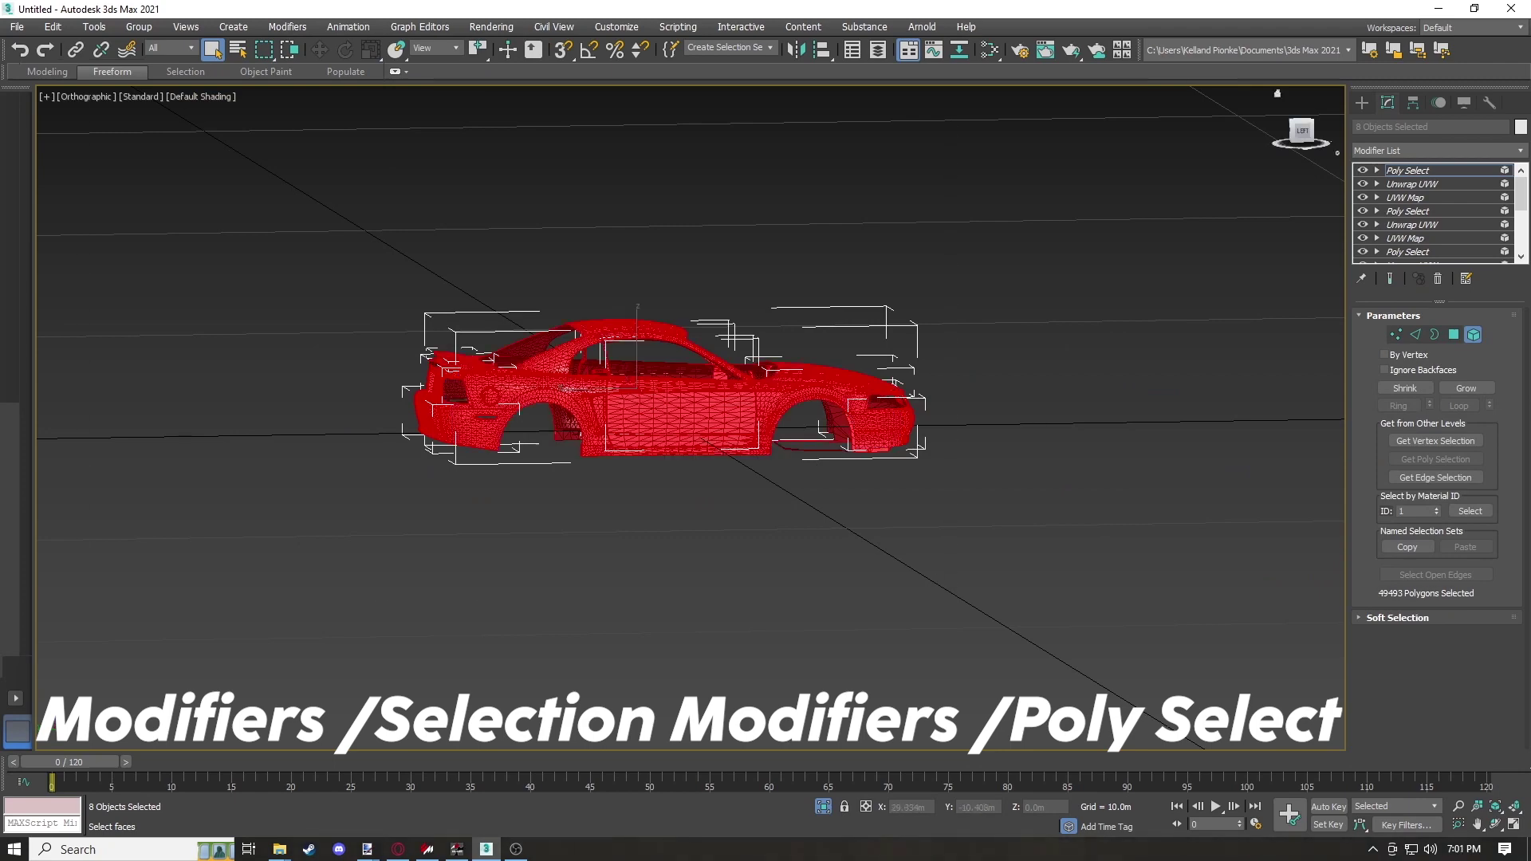
# Add another Unwrap UVW modifier on top of the inverted polygon selection and open its UV editor
pyautogui.moveTo(1302, 131); pyautogui.dragTo(963, 146)
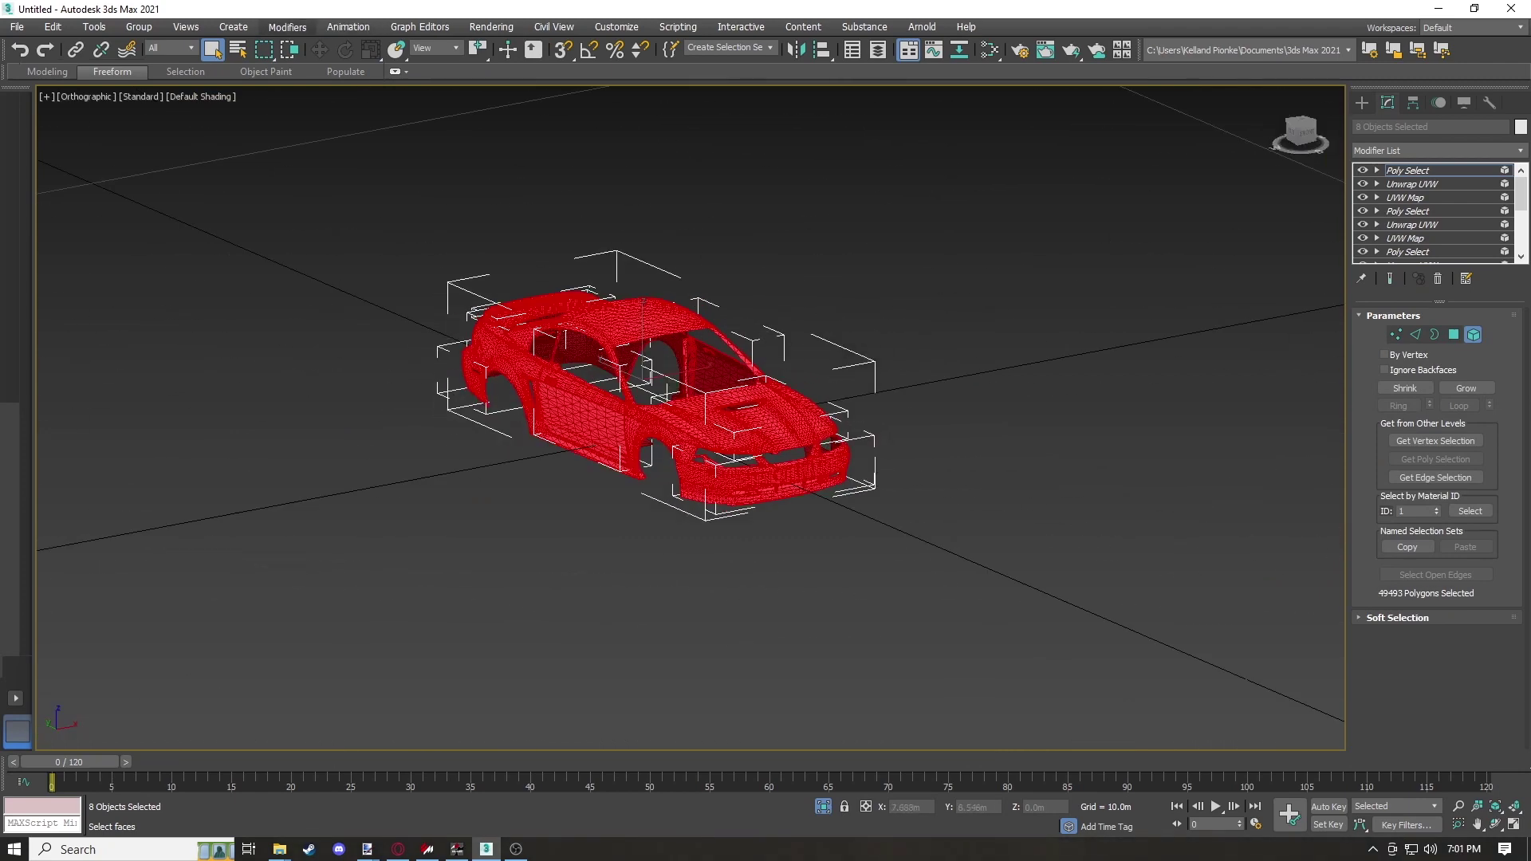
pyautogui.click(287, 27)
pyautogui.moveTo(335, 201)
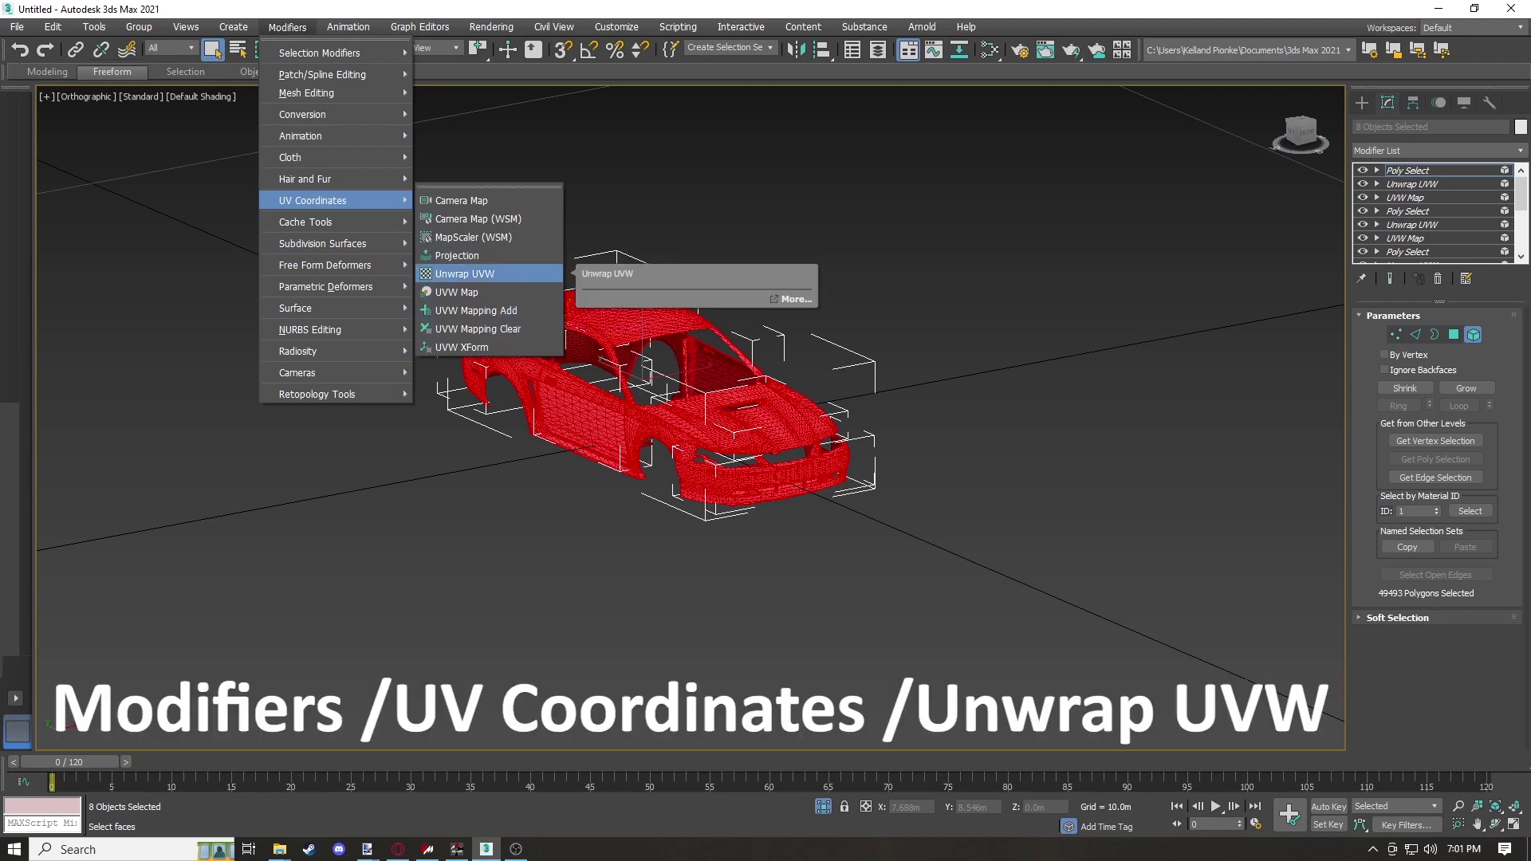
pyautogui.click(464, 273)
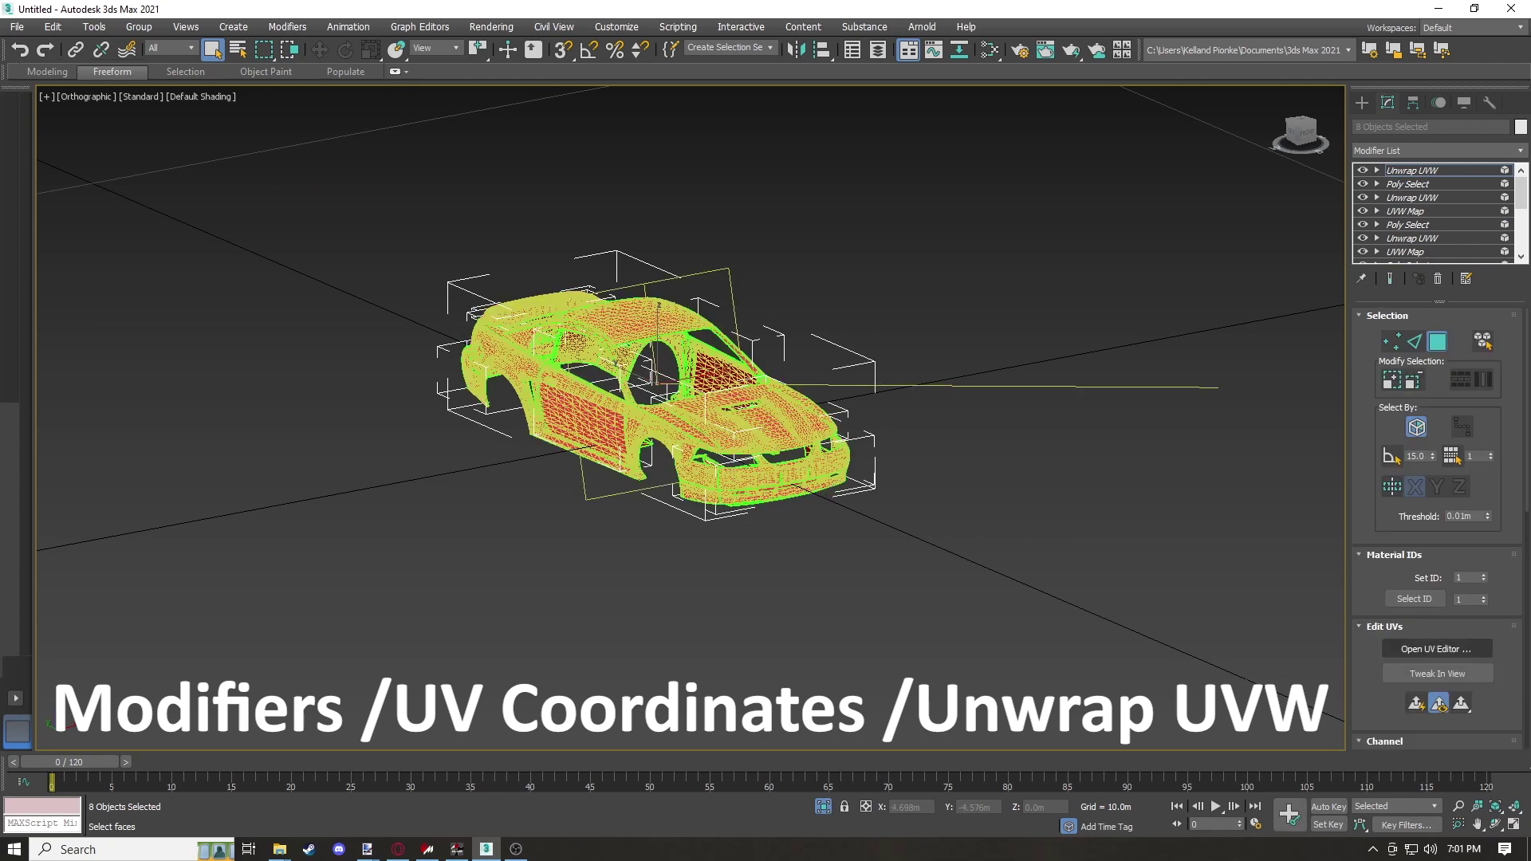
pyautogui.click(1435, 648)
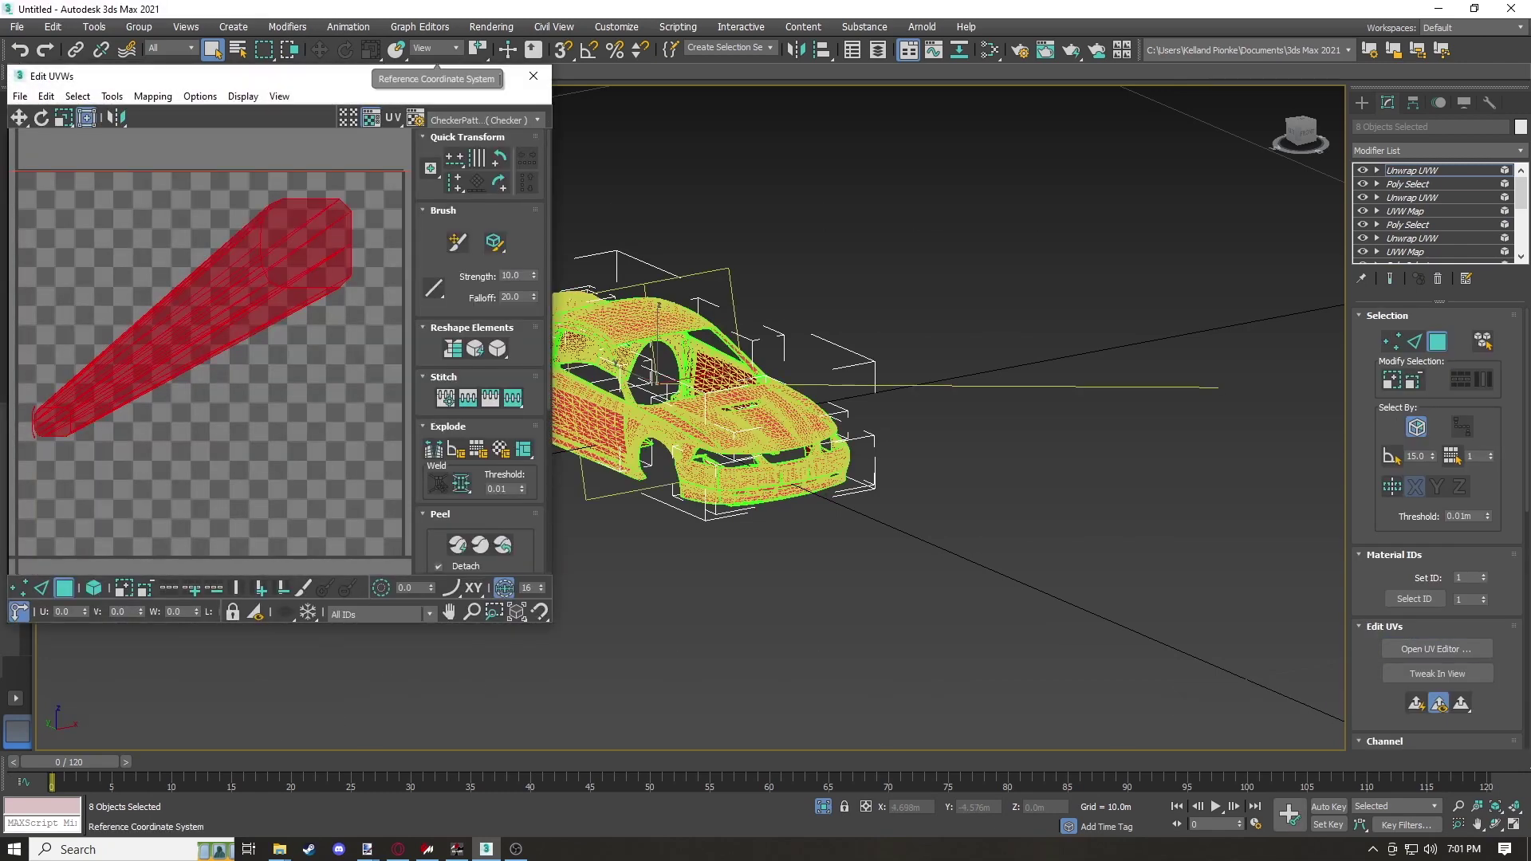
# Select all the overlapping faces inside the checker tile and check on the car which body panels they cover
pyautogui.scroll(-4, 230, 373)
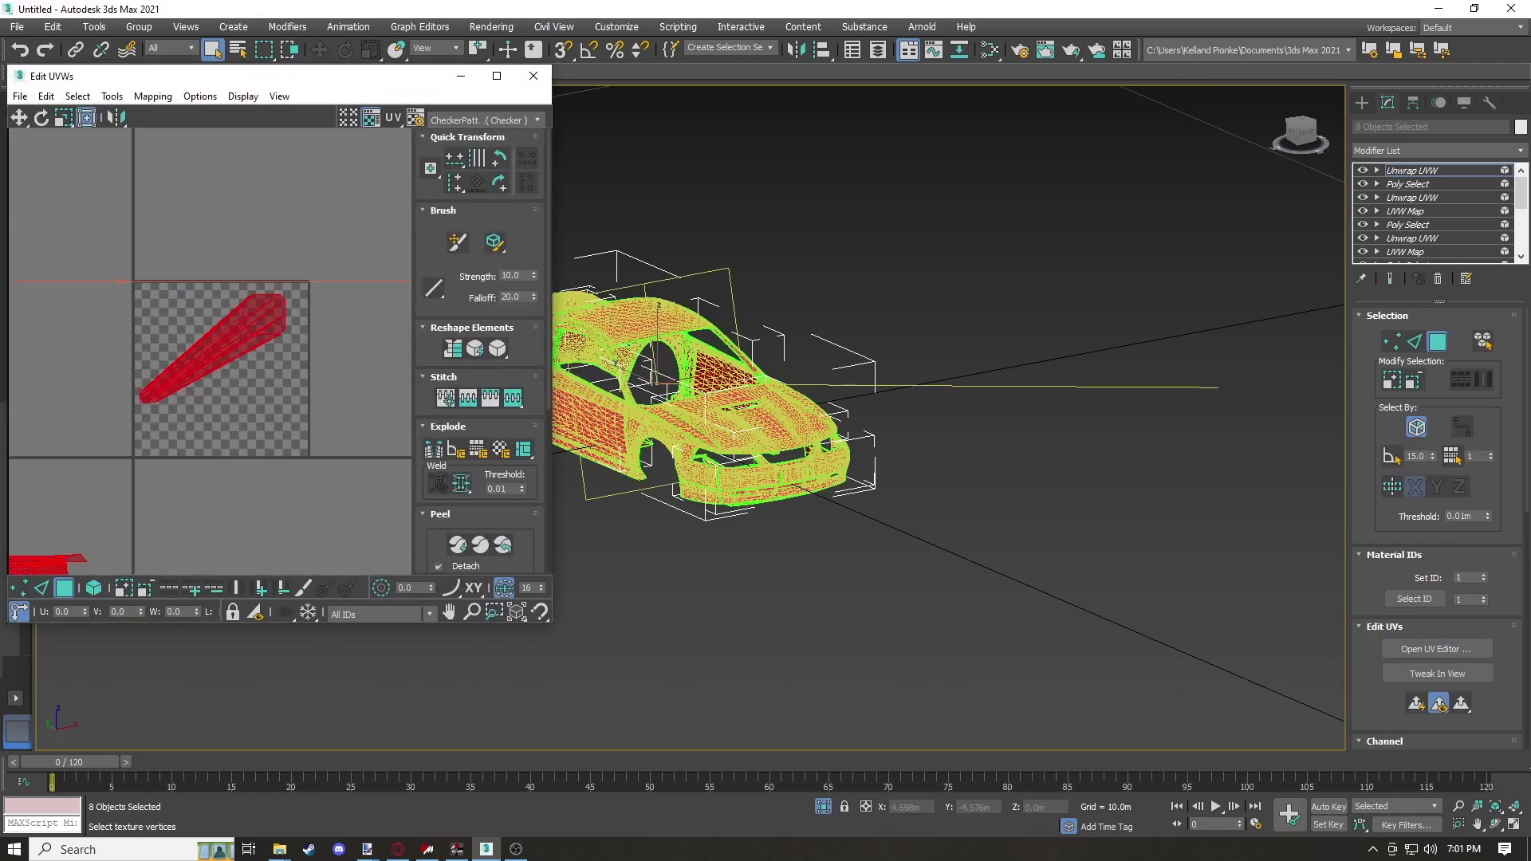
pyautogui.scroll(-4, 246, 316)
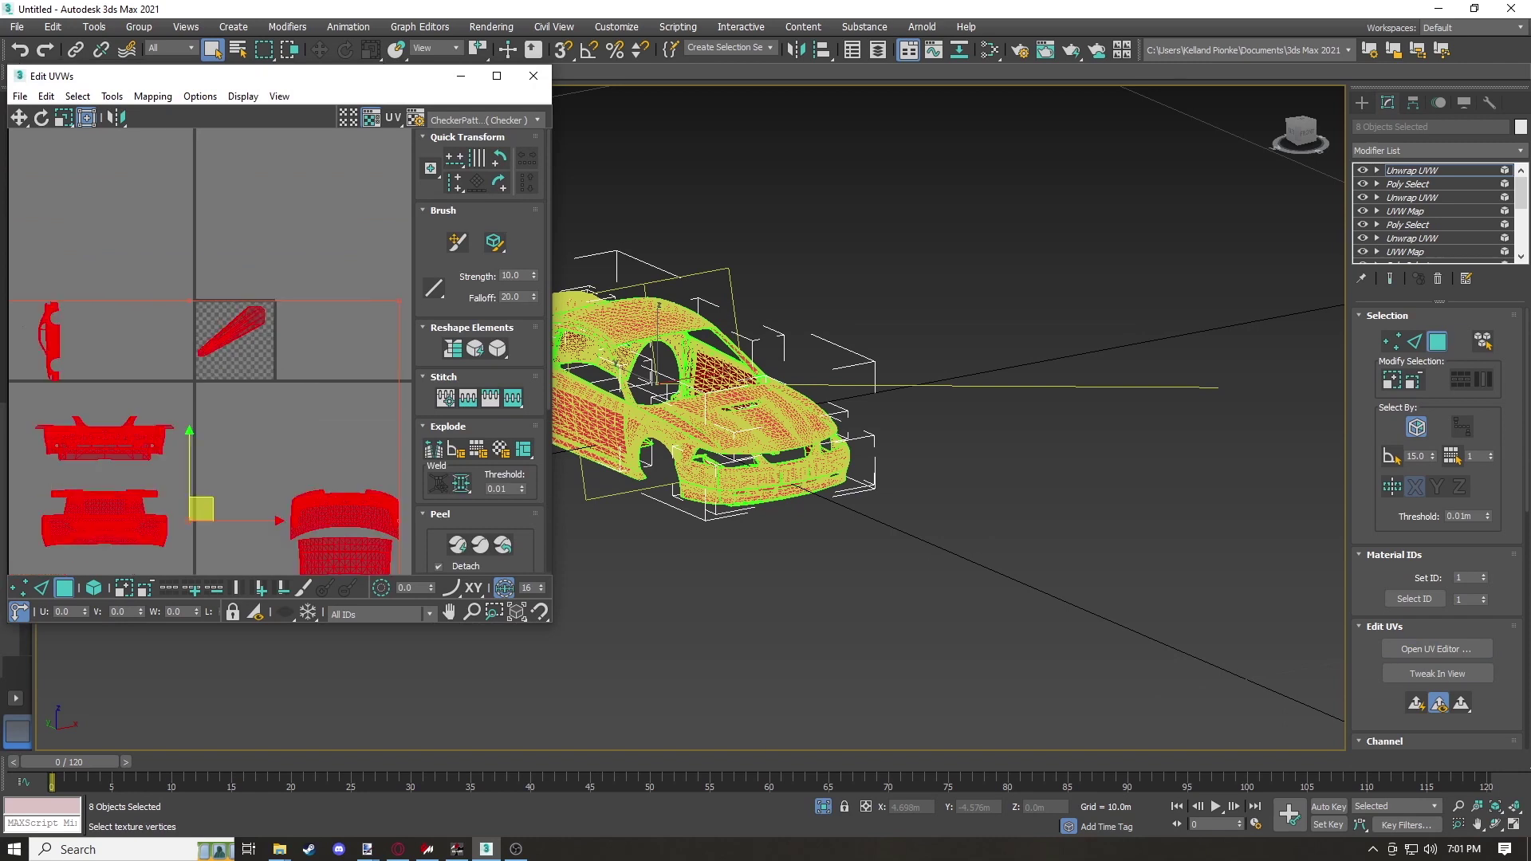
pyautogui.scroll(4, 180, 263)
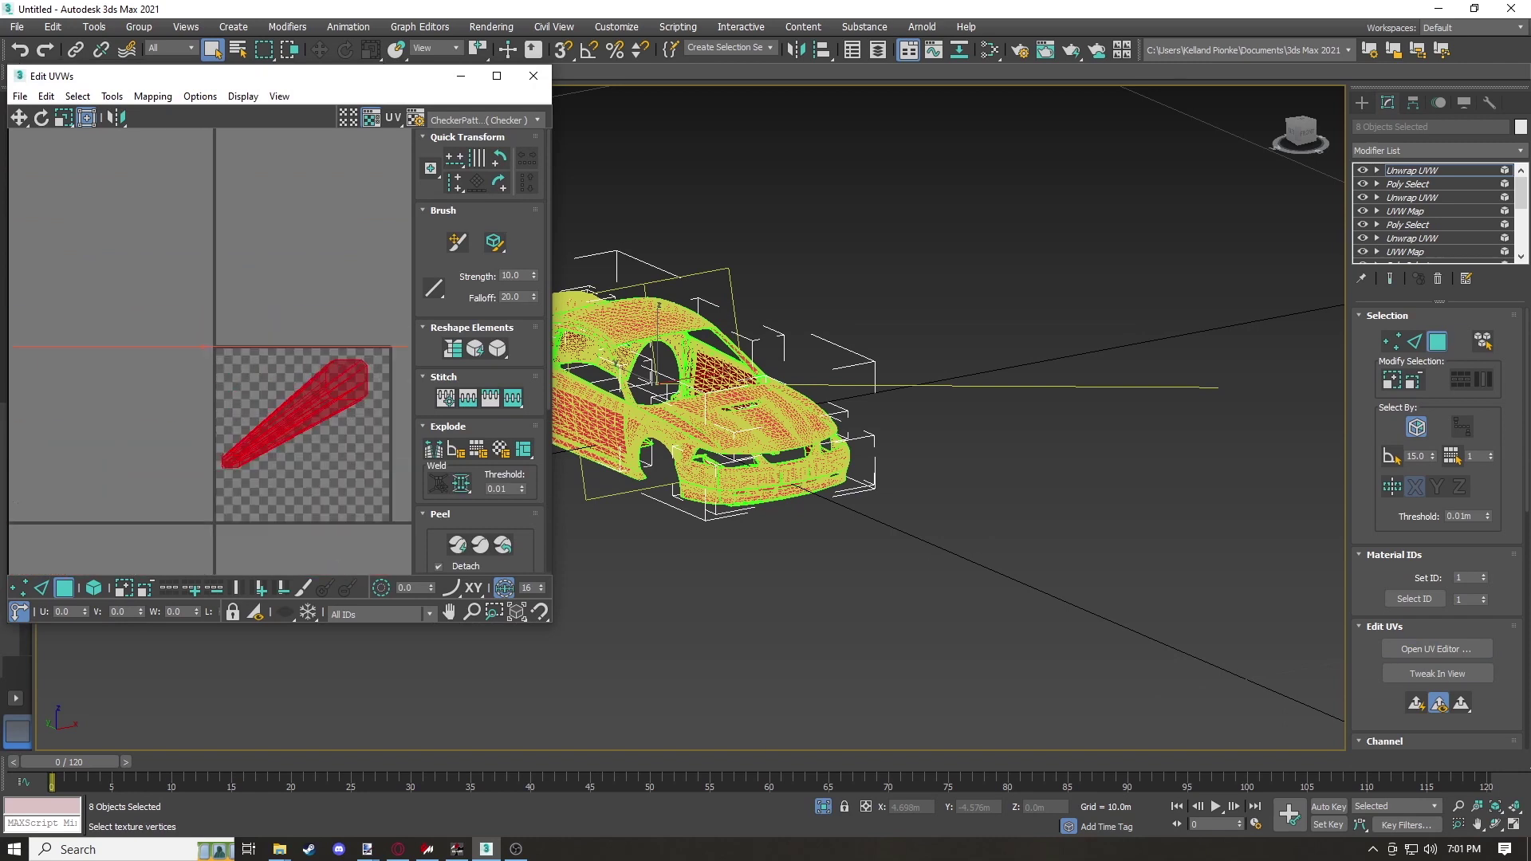
pyautogui.moveTo(167, 294); pyautogui.dragTo(394, 525)
pyautogui.moveTo(1308, 129); pyautogui.dragTo(1248, 80)
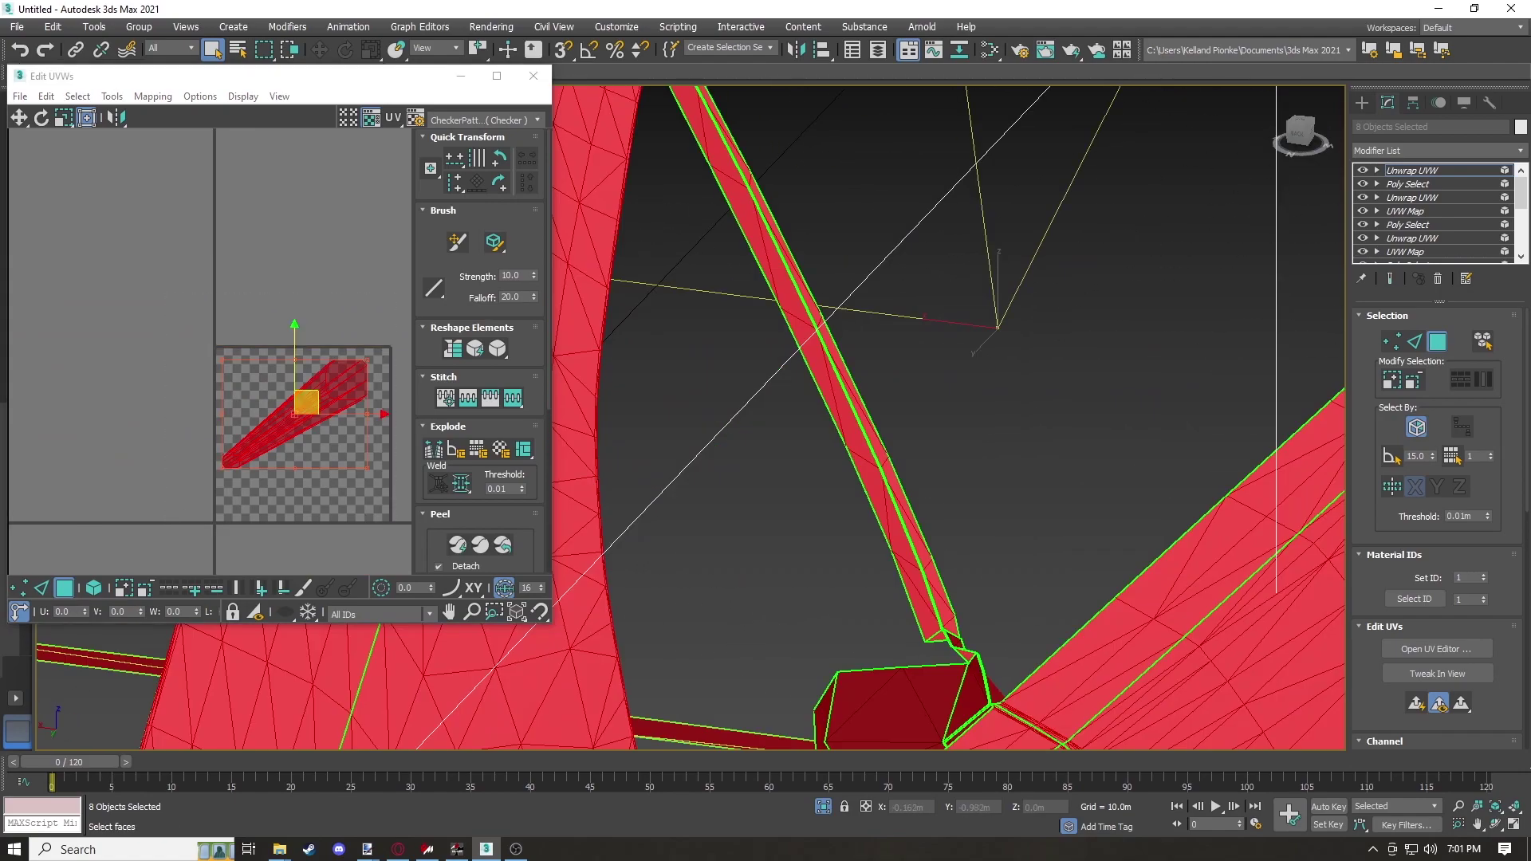
pyautogui.scroll(-6, 1016, 332)
pyautogui.scroll(-4, 841, 365)
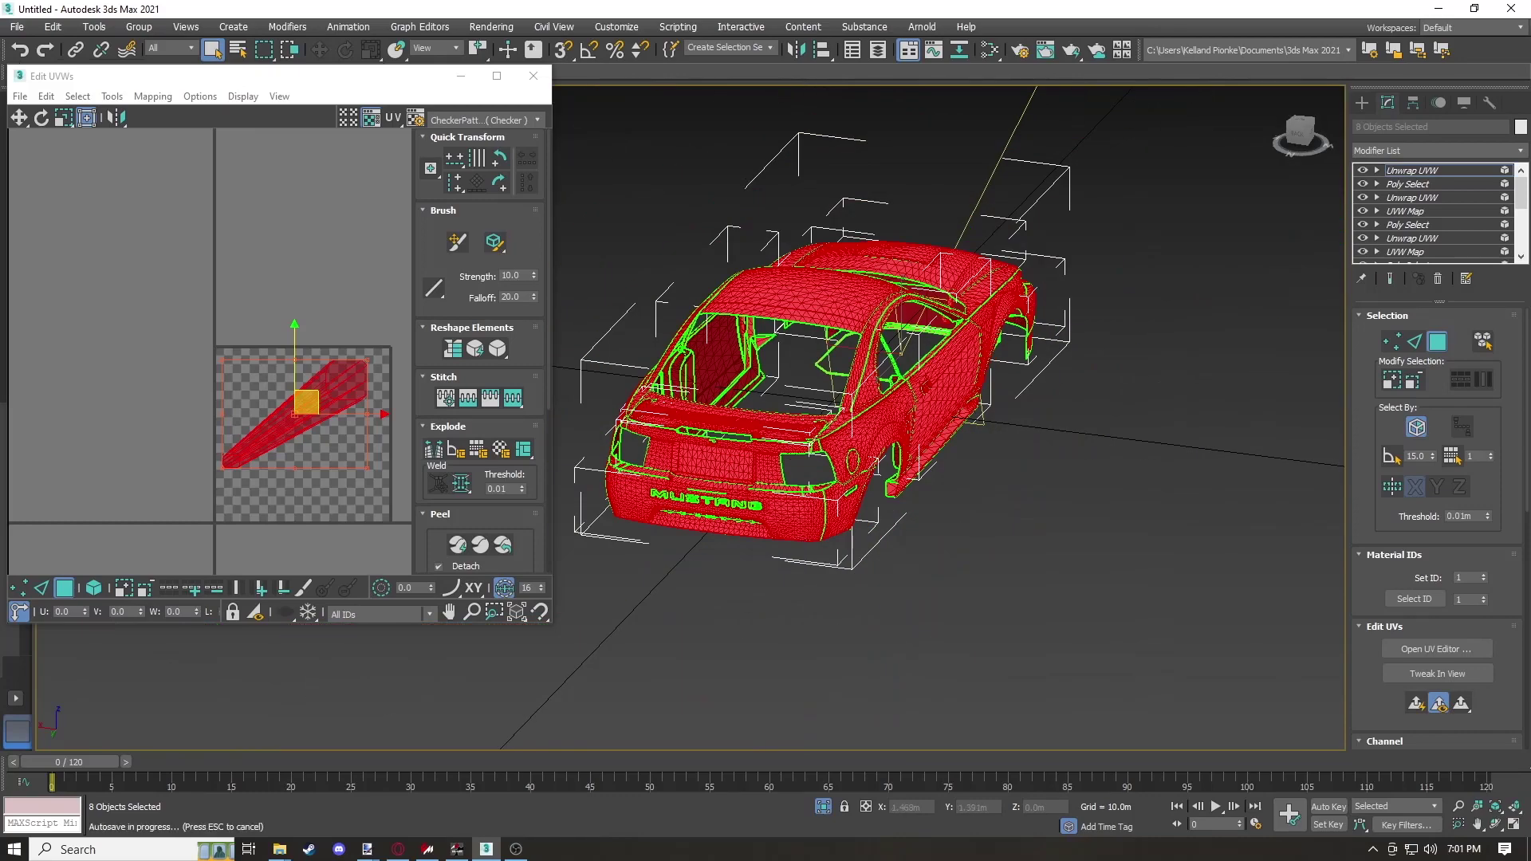
pyautogui.scroll(-4, 324, 379)
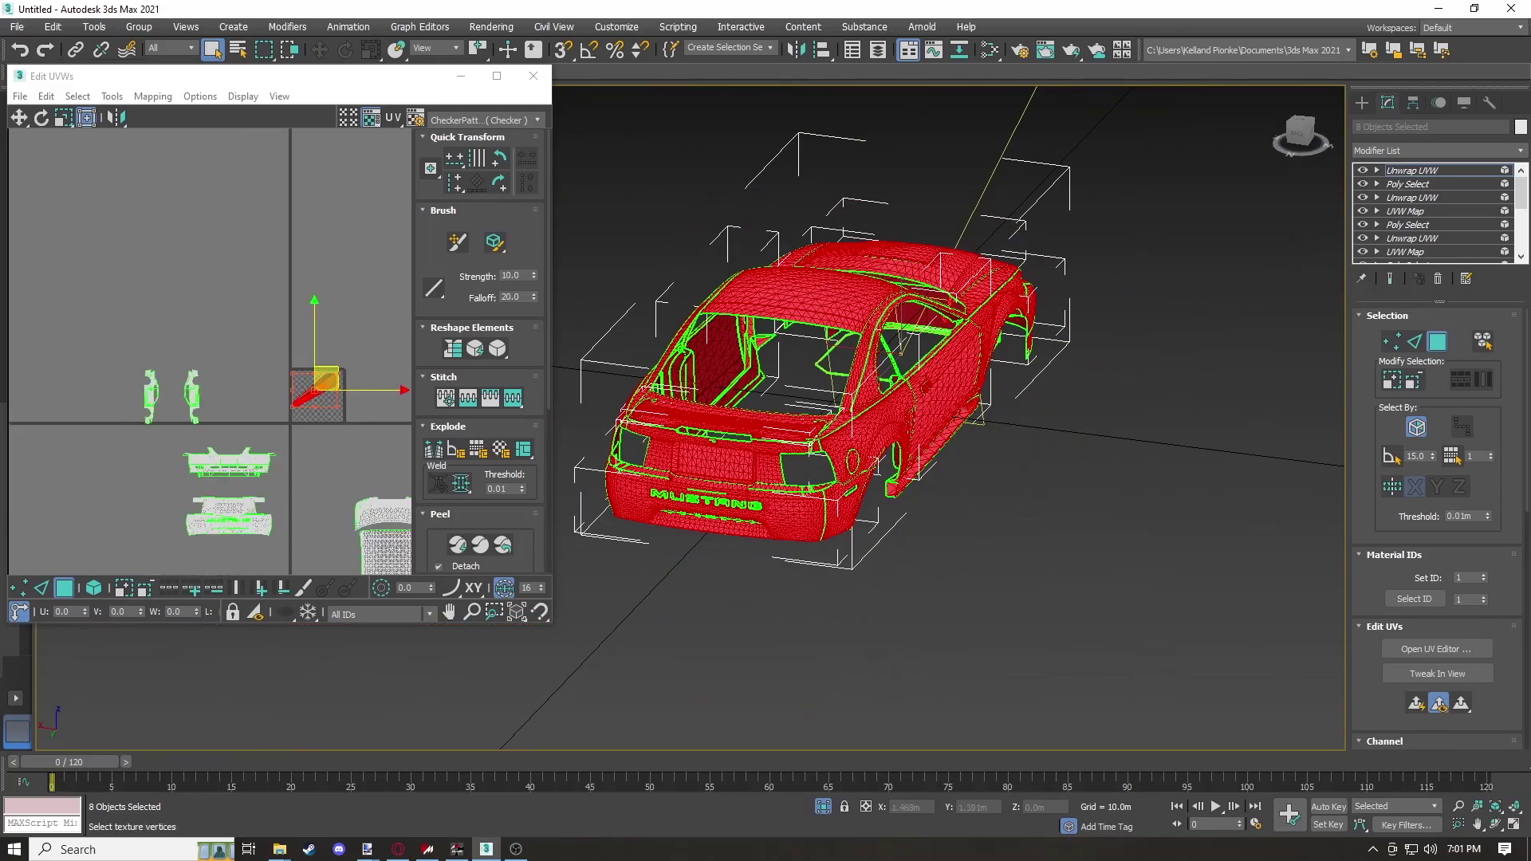
pyautogui.scroll(3, 317, 407)
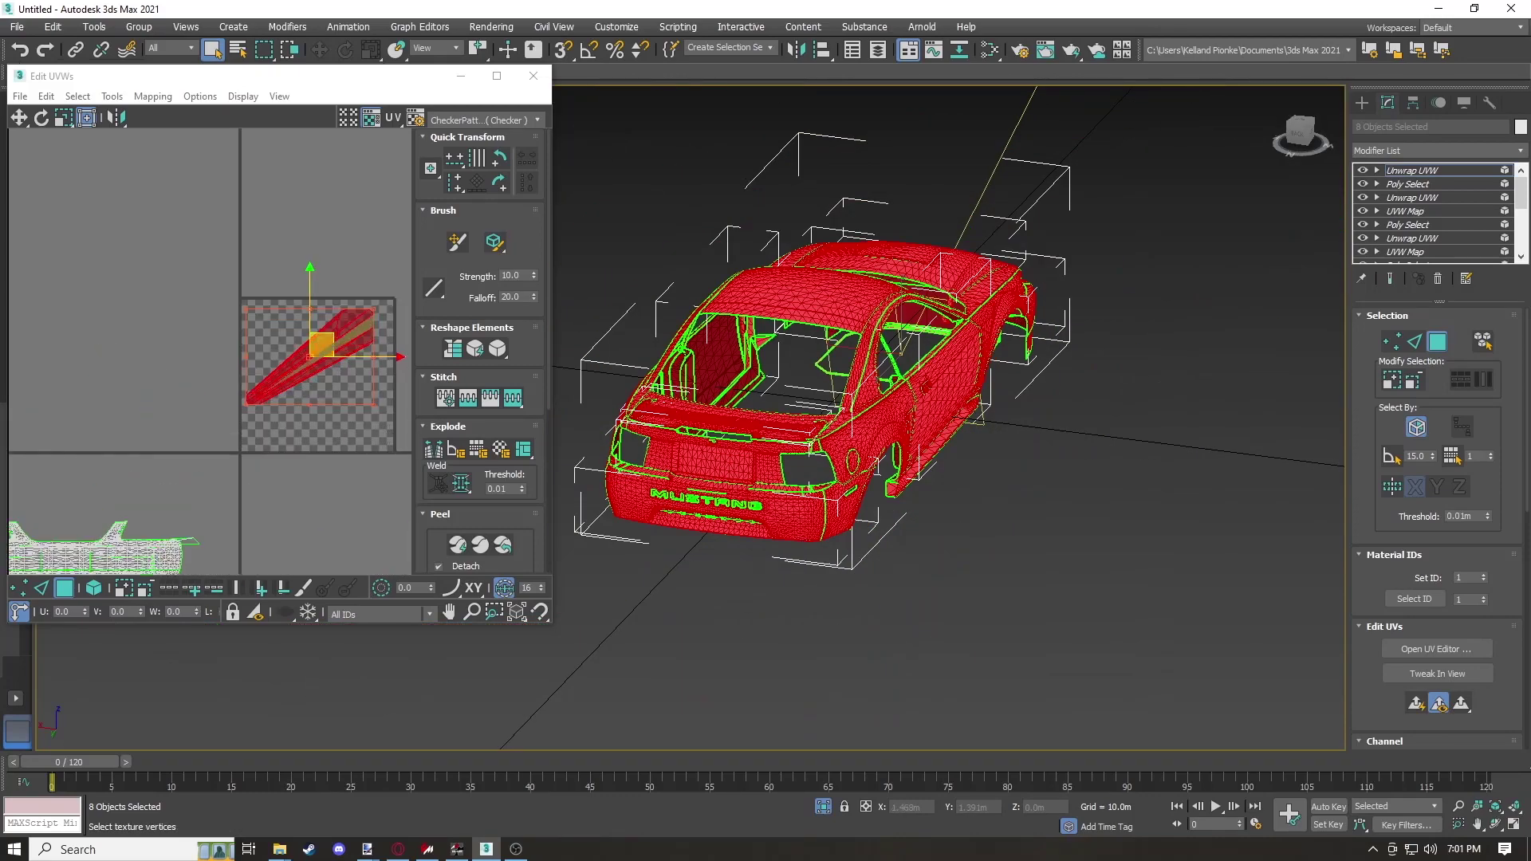